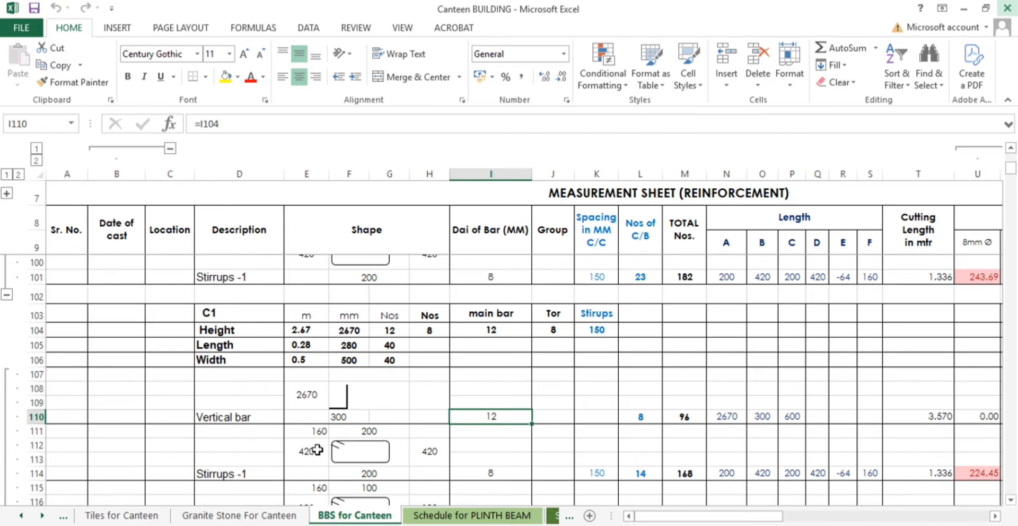
Switch to AutoCAD and examine the main bars of columns C1 to C3 in the column schedule of CANTEEN-FOUNDATION.dwg
scroll(317, 450, "down", 2)
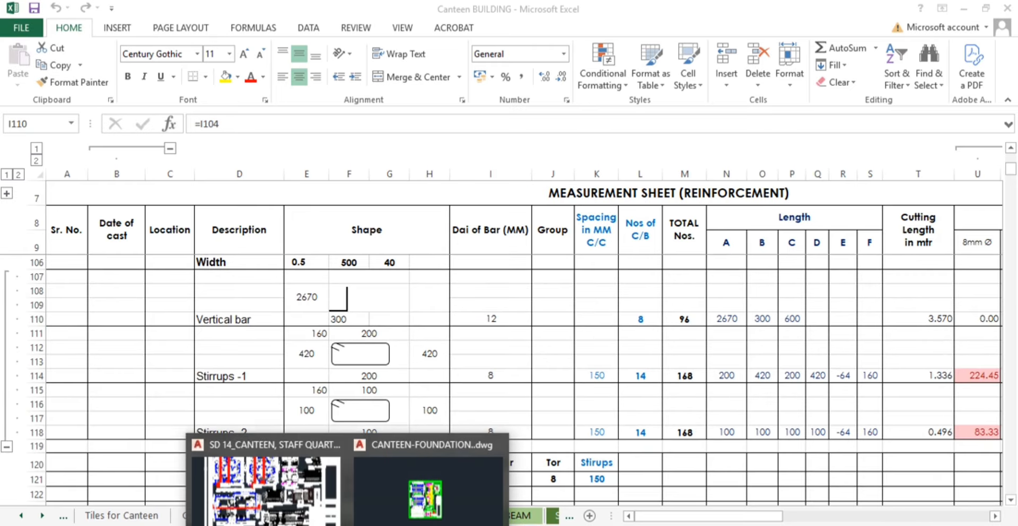
left_click(252, 468)
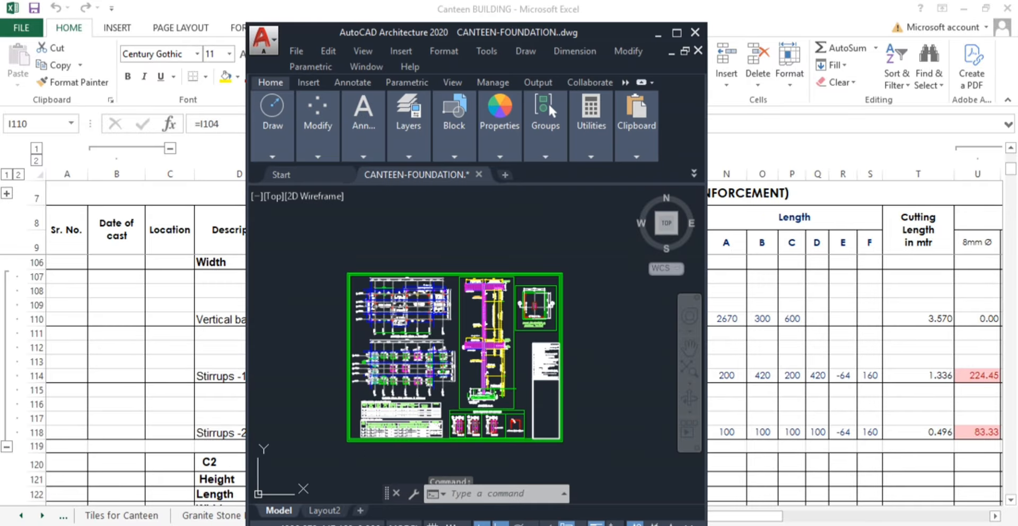
left_click(677, 32)
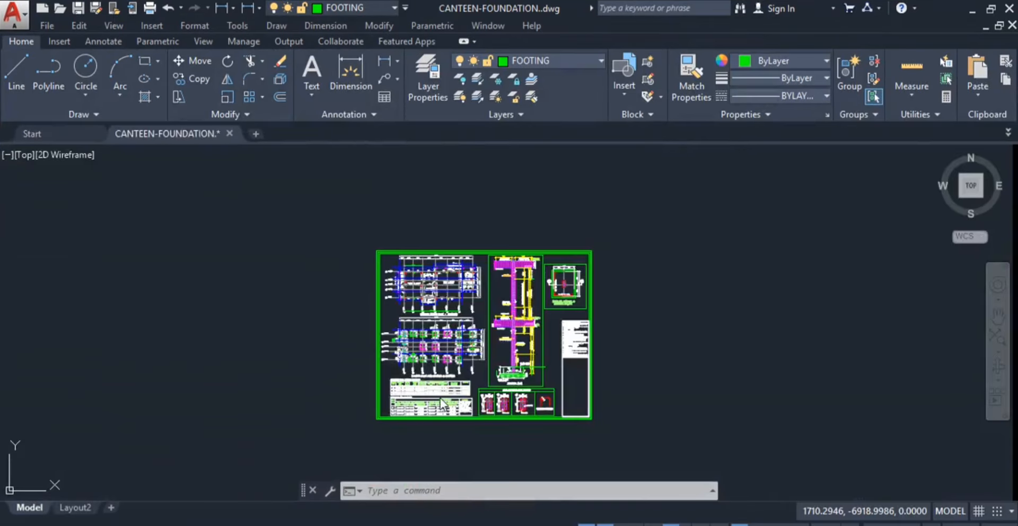
scroll(427, 408, "up", 6)
scroll(281, 419, "up", 5)
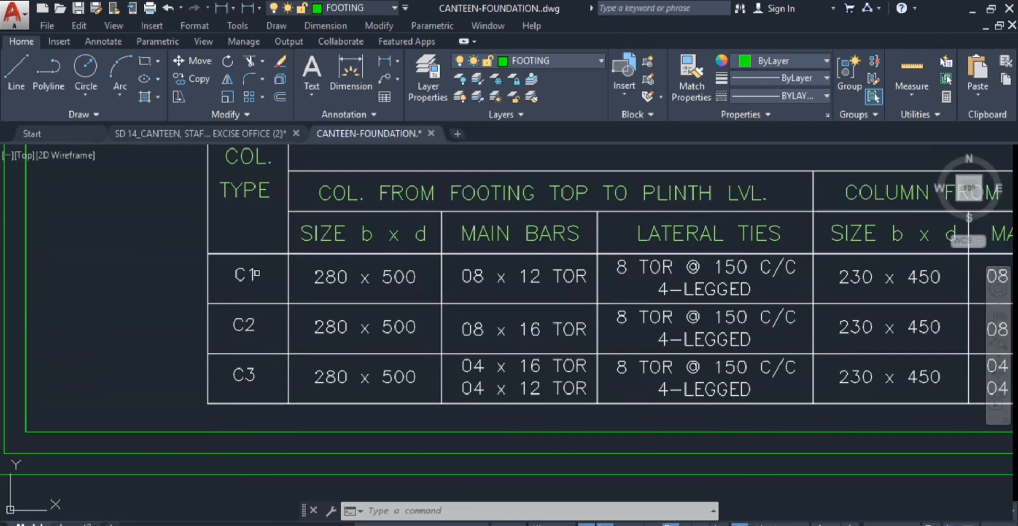
left_click_drag(260, 276, 191, 307)
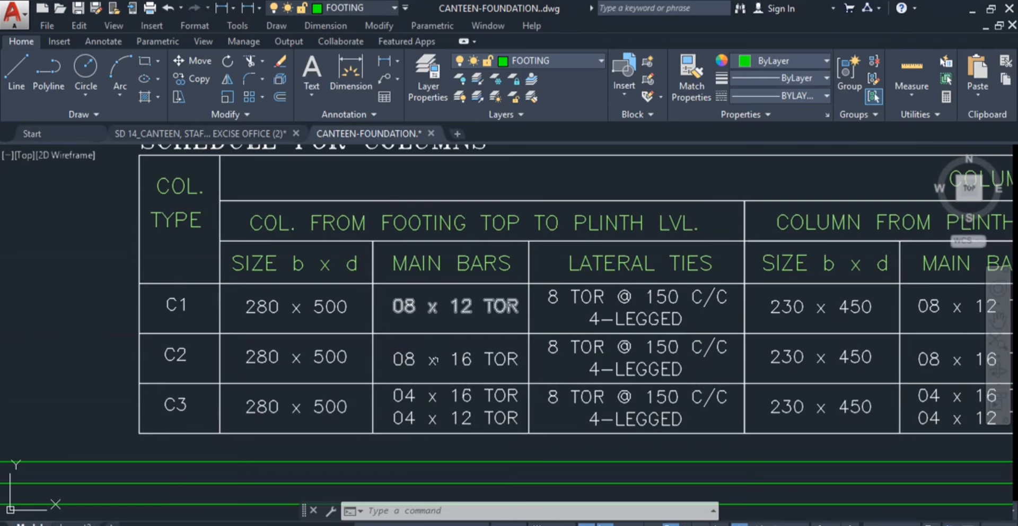
left_click(471, 364)
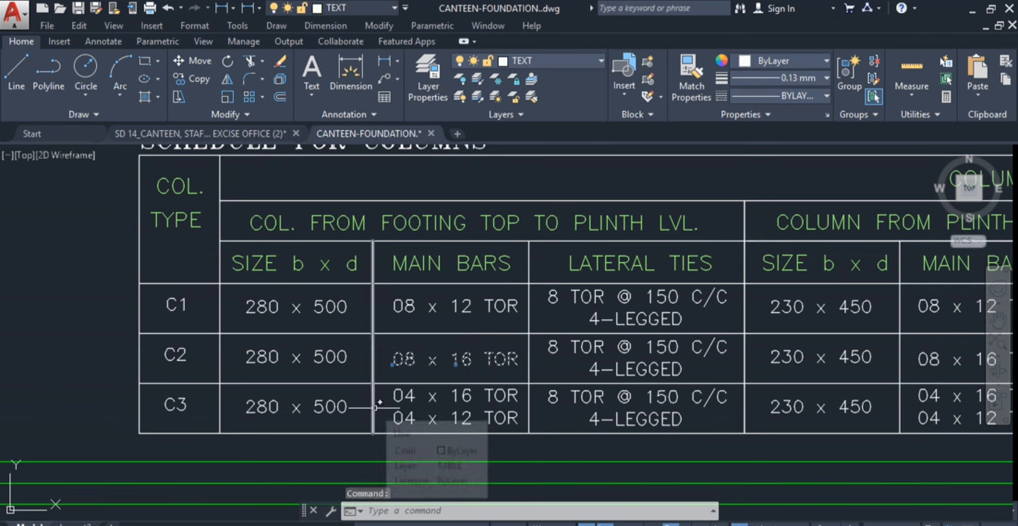
key("Escape")
key("Escape")
key("Escape")
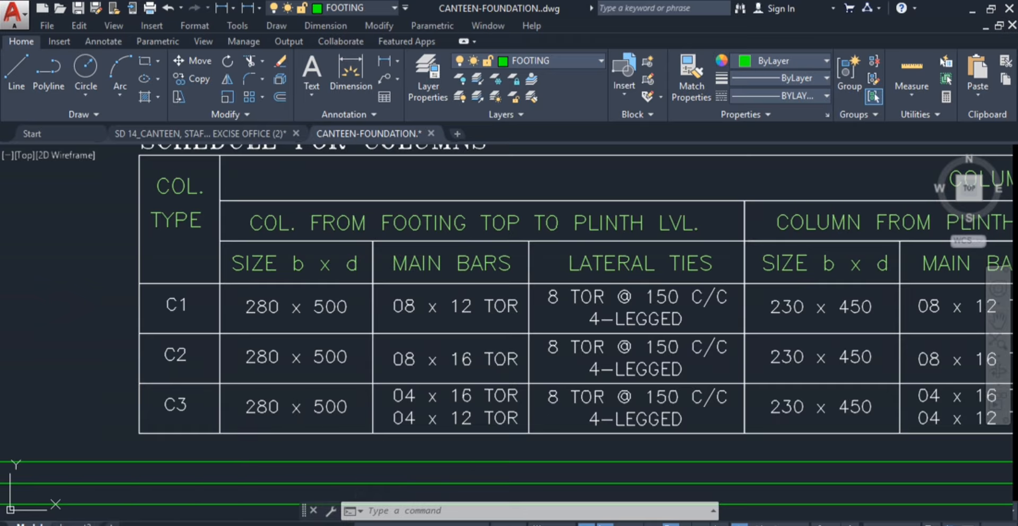
Examine the column details from plinth level to roof slab and the ring pattern drawings for columns C1 to C3
scroll(559, 470, "down", 5)
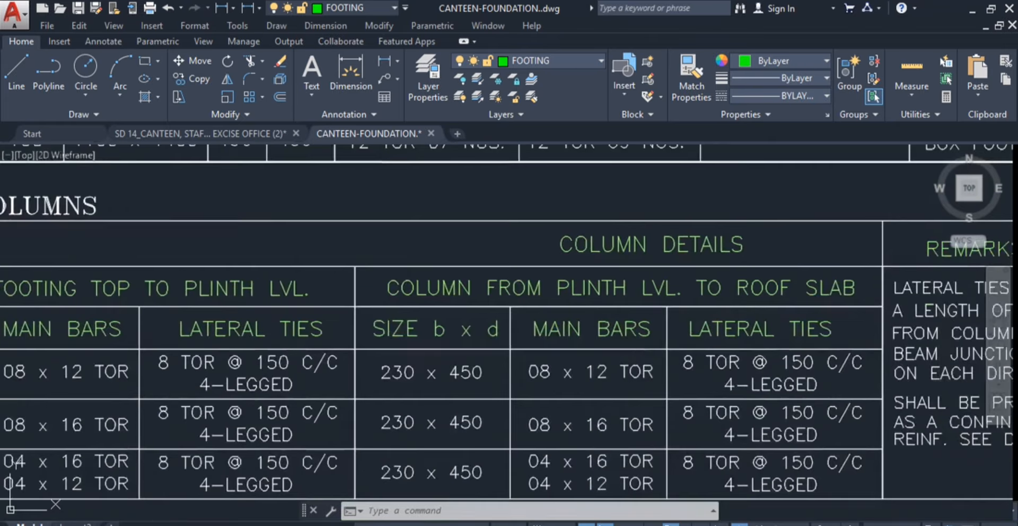
scroll(540, 419, "up", 3)
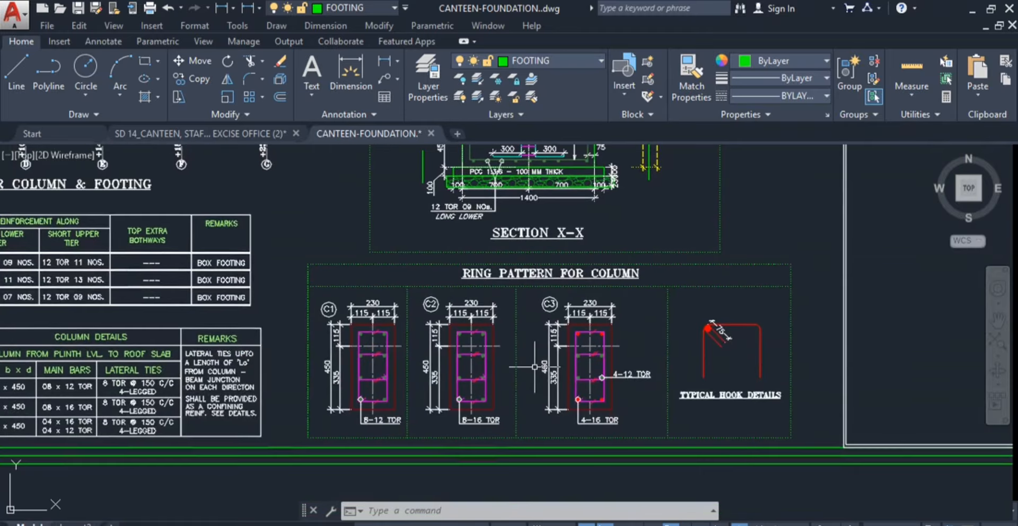
scroll(525, 411, "up", 4)
left_click_drag(513, 407, 511, 425)
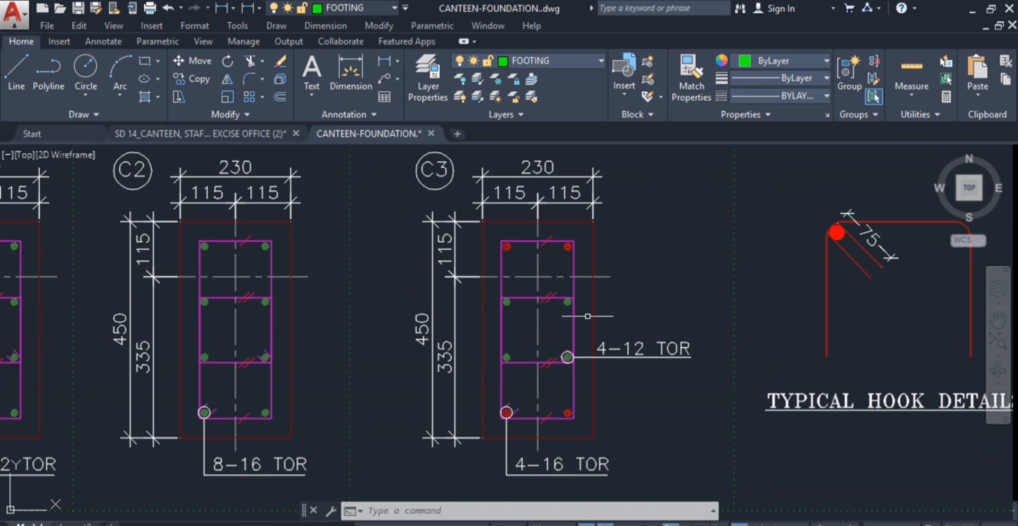
scroll(504, 306, "down", 8)
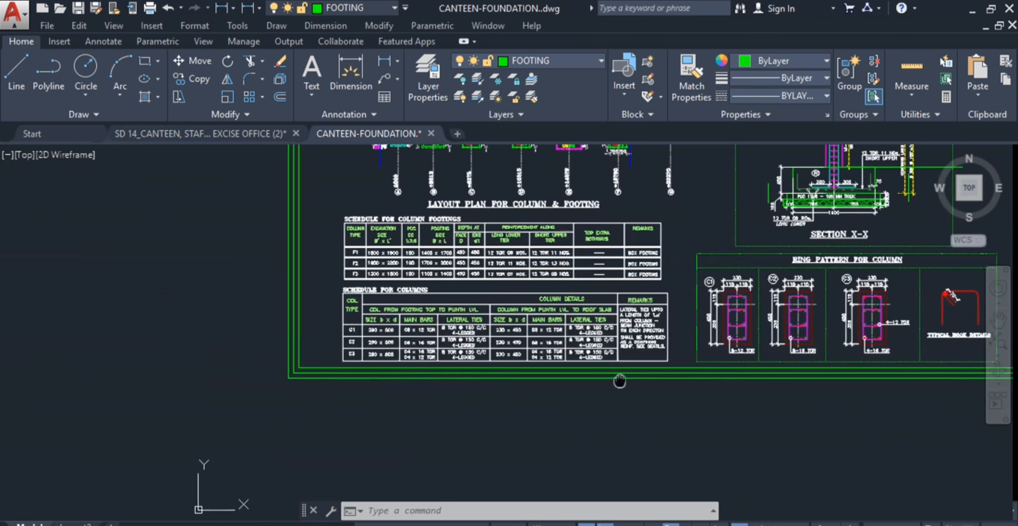
Review the sizes, main bars and lateral ties of C1 to C3 in the schedule for columns
scroll(432, 364, "up", 5)
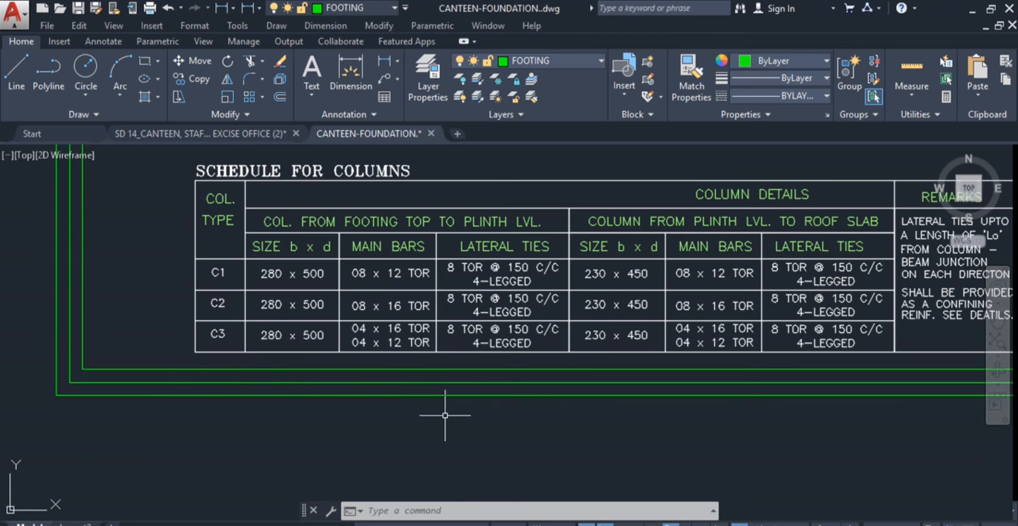
left_click_drag(444, 416, 325, 469)
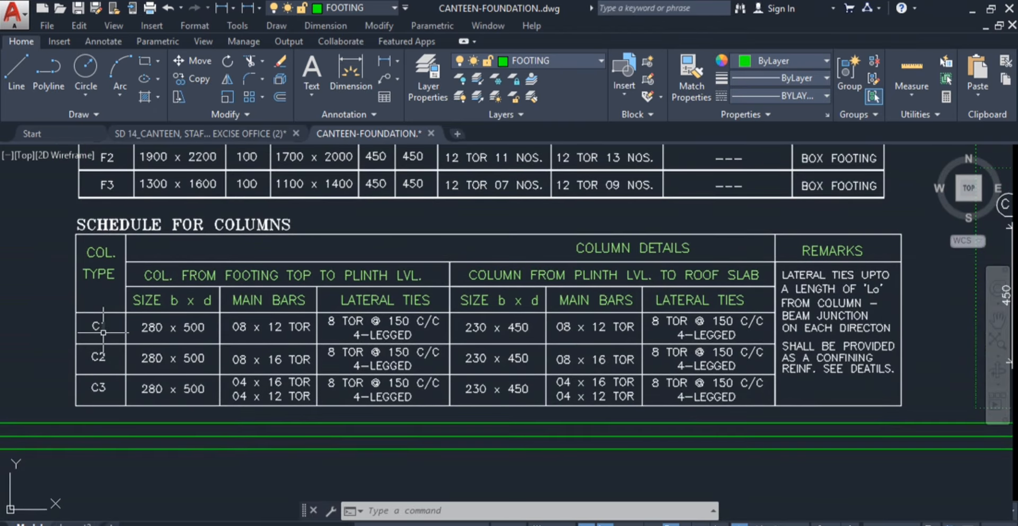
scroll(104, 333, "down", 4)
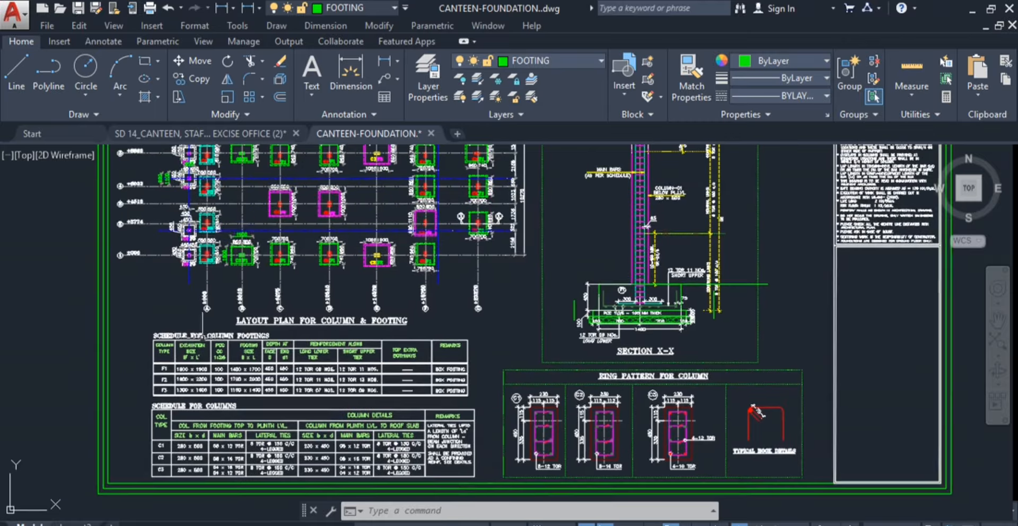
Open the SD 14 canteen drawing and examine the plinth and floor heights in Section AA of the canteen
left_click(225, 134)
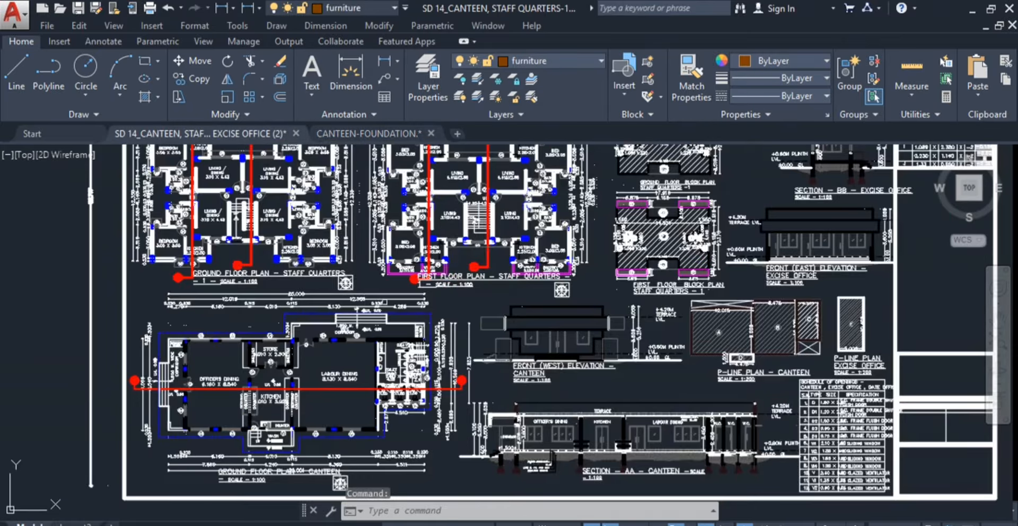
scroll(471, 363, "down", 3)
scroll(471, 362, "up", 6)
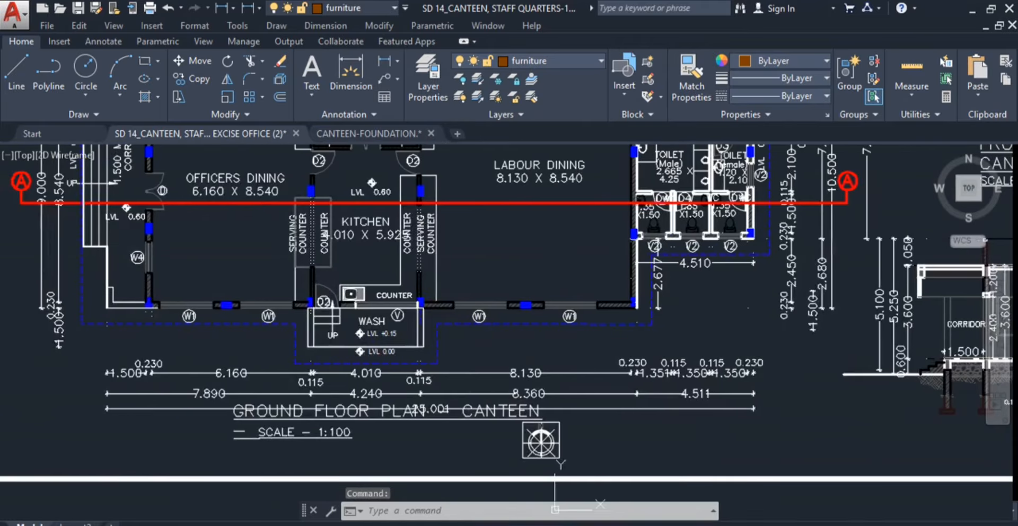
scroll(405, 356, "down", 5)
scroll(615, 366, "up", 6)
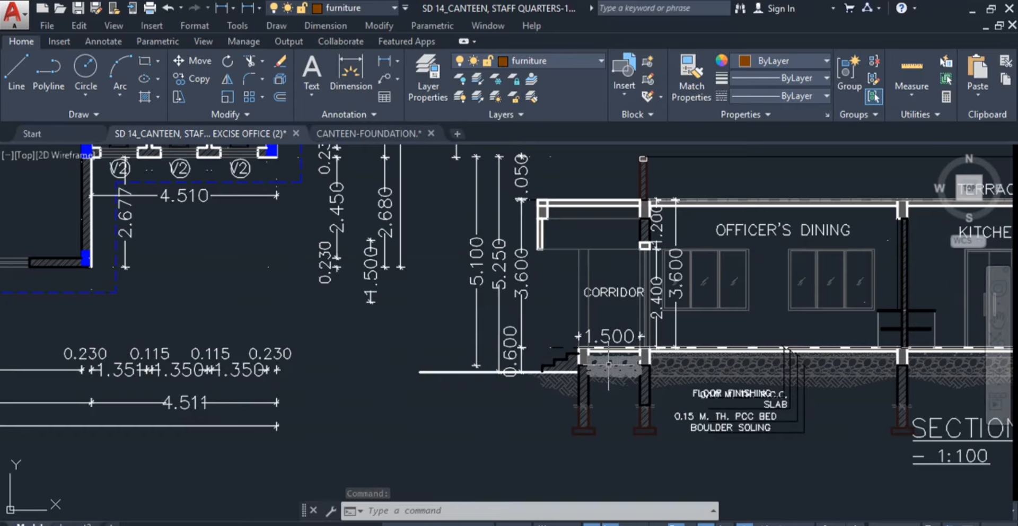
left_click_drag(629, 369, 508, 391)
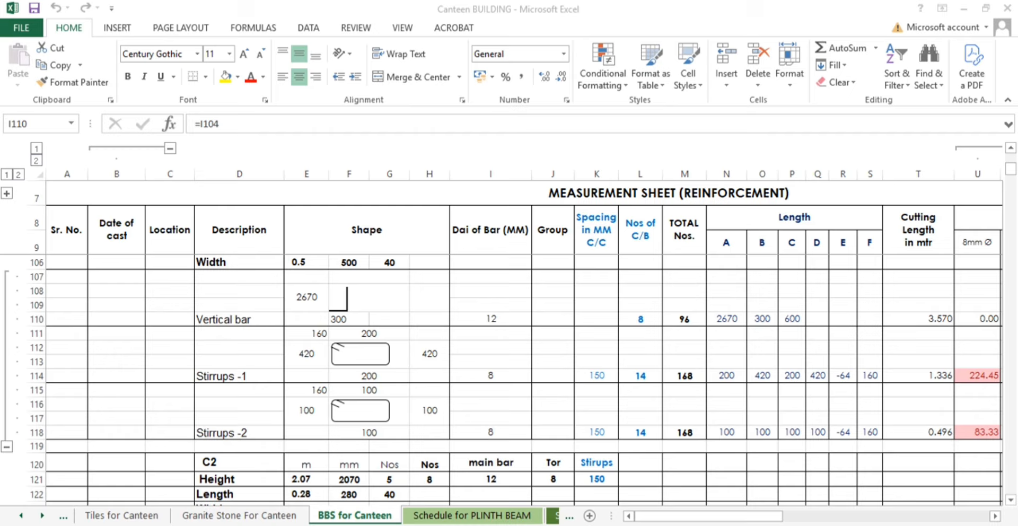
Switch to the Canteen BUILDING workbook in Excel and review the C0 column's dimensions, bar data and stirrup shape in the BBS sheet
scroll(270, 417, "up", 6)
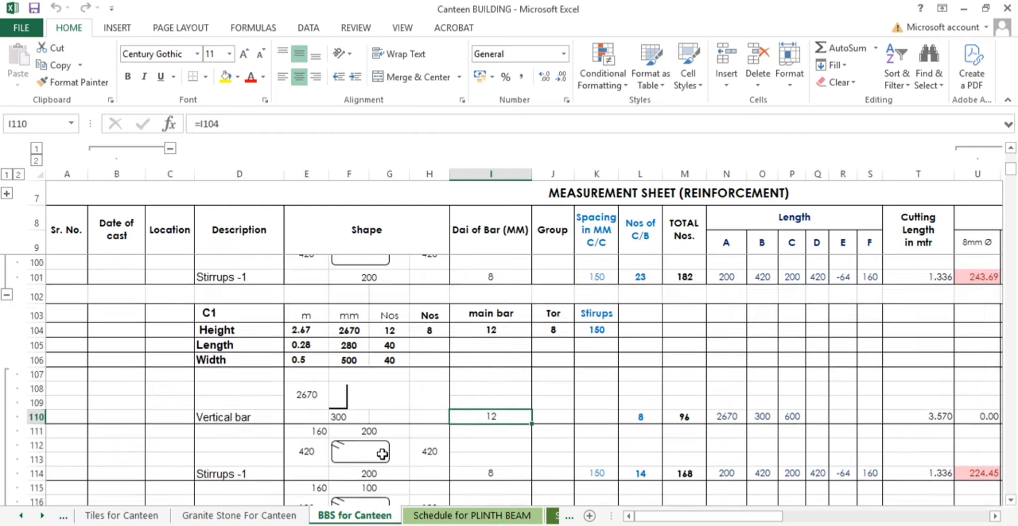
left_click(242, 367)
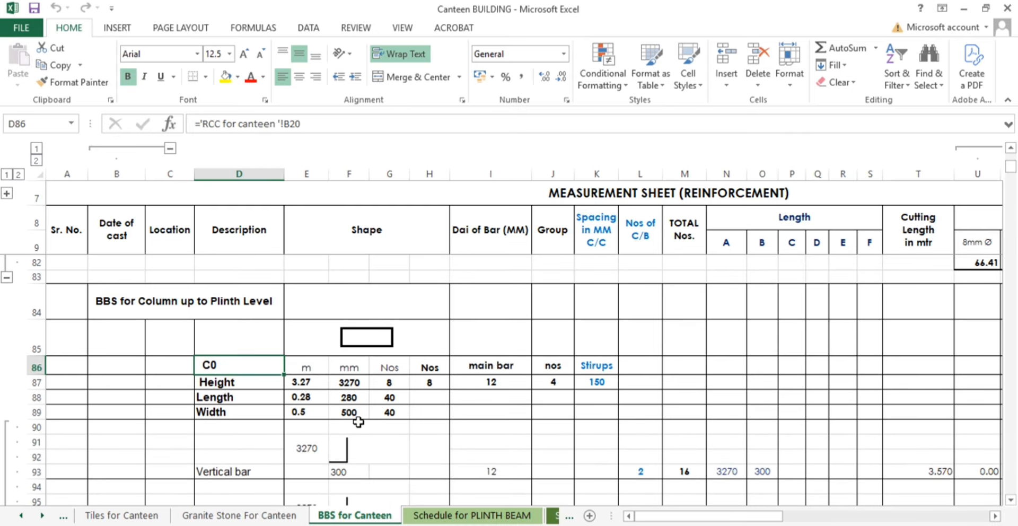
left_click(357, 423)
left_click(551, 384)
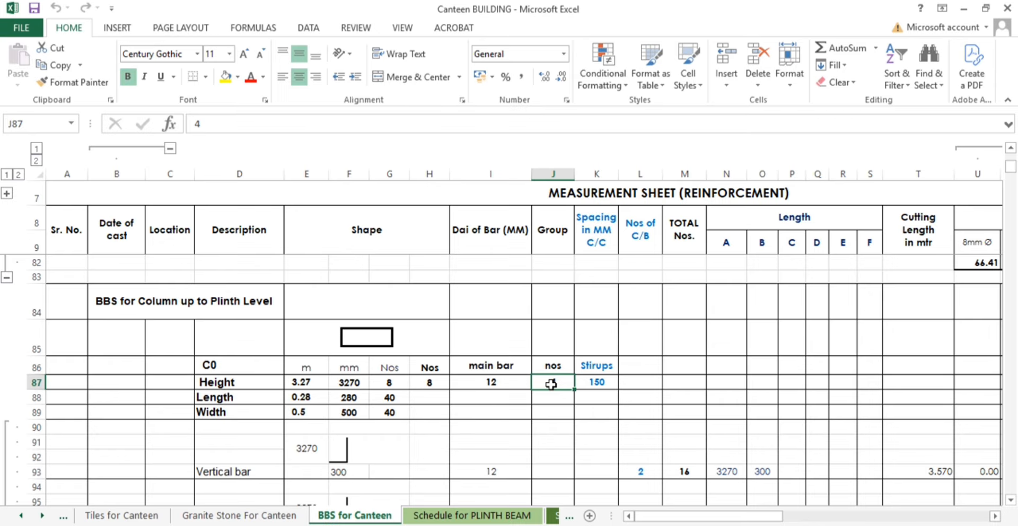
scroll(552, 384, "down", 3)
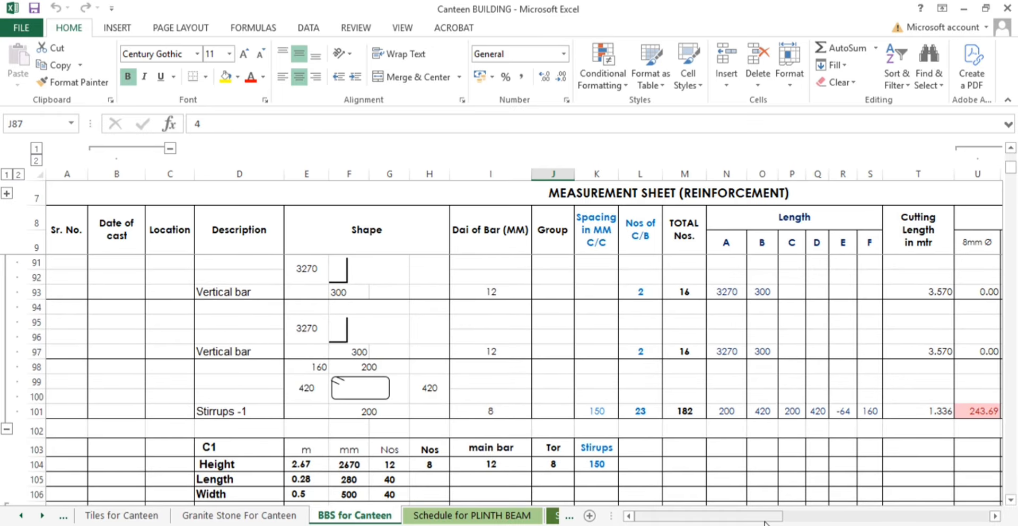
left_click(349, 384)
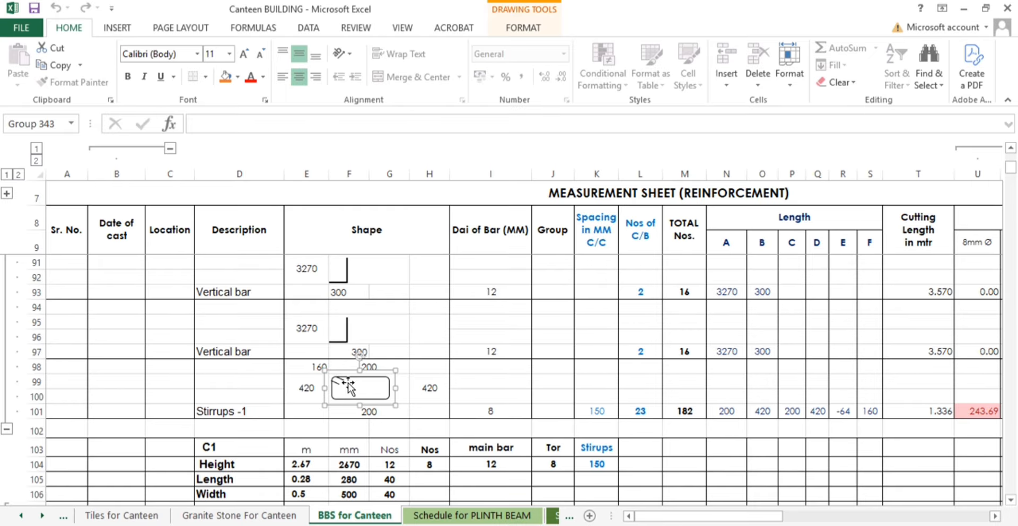
Inspect the C1 column block and the formula behind its height in metres
scroll(348, 385, "down", 2)
left_click(342, 413)
scroll(340, 418, "down", 1)
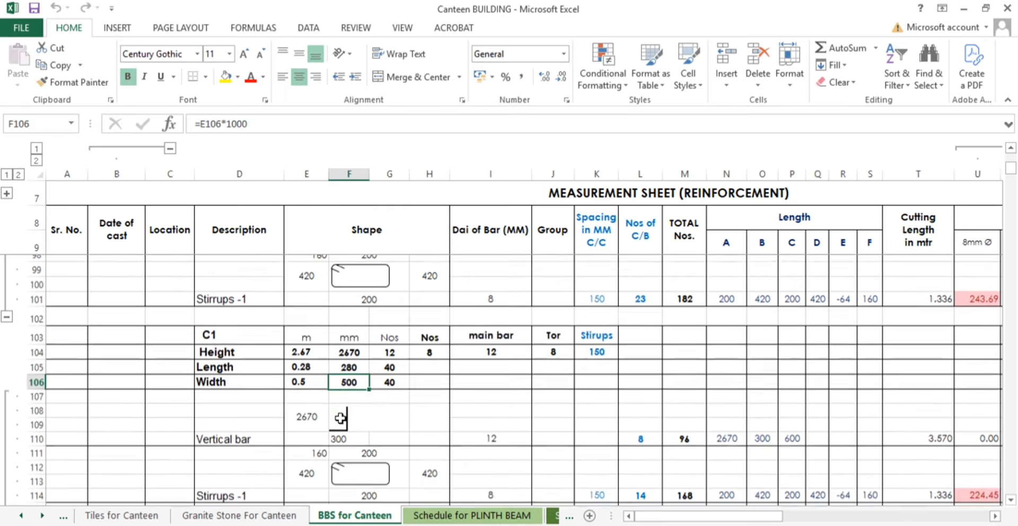
scroll(340, 419, "down", 1)
left_click(303, 333)
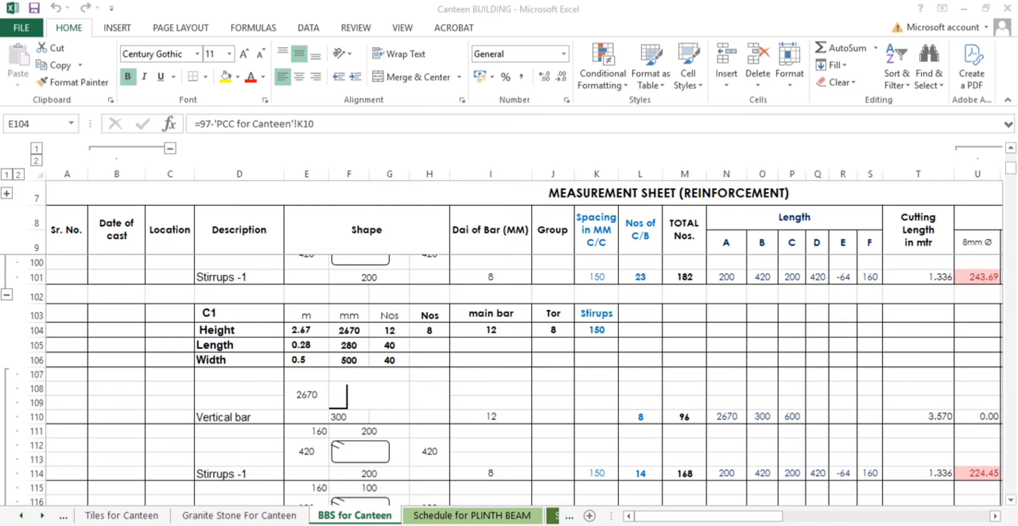
Switch to AutoCAD and examine the height dimensions in Section AA of the SD 14 canteen drawing
mouse_move(406, 515)
left_click(406, 493)
scroll(509, 291, "down", 2)
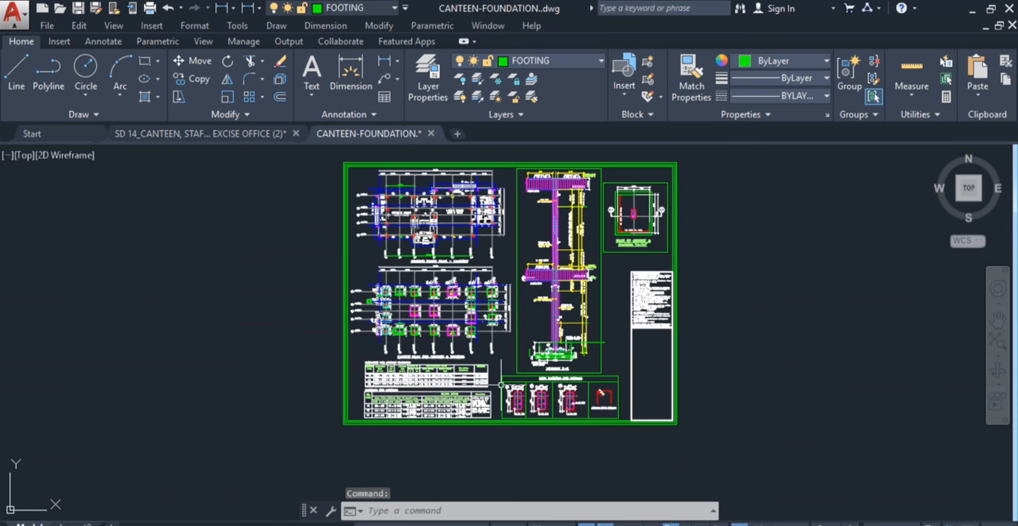
left_click(242, 134)
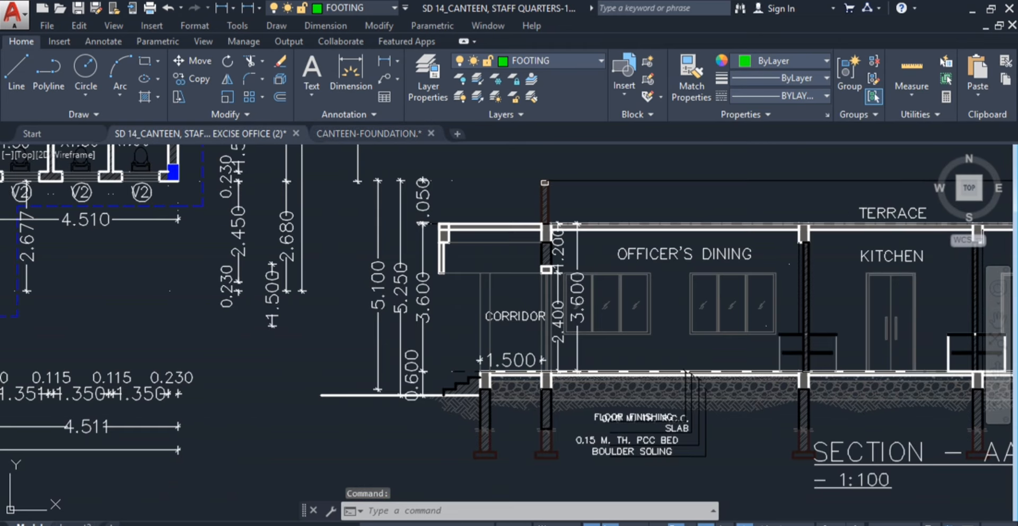
left_click_drag(538, 336, 327, 396)
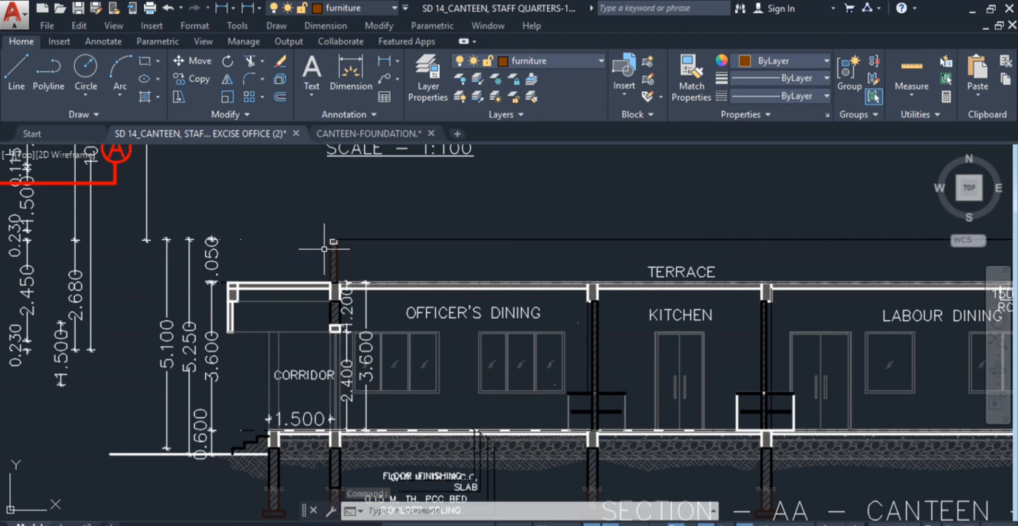
Return to the Excel BBS sheet and check the number of main bars entered for column C1
key("alt+Tab")
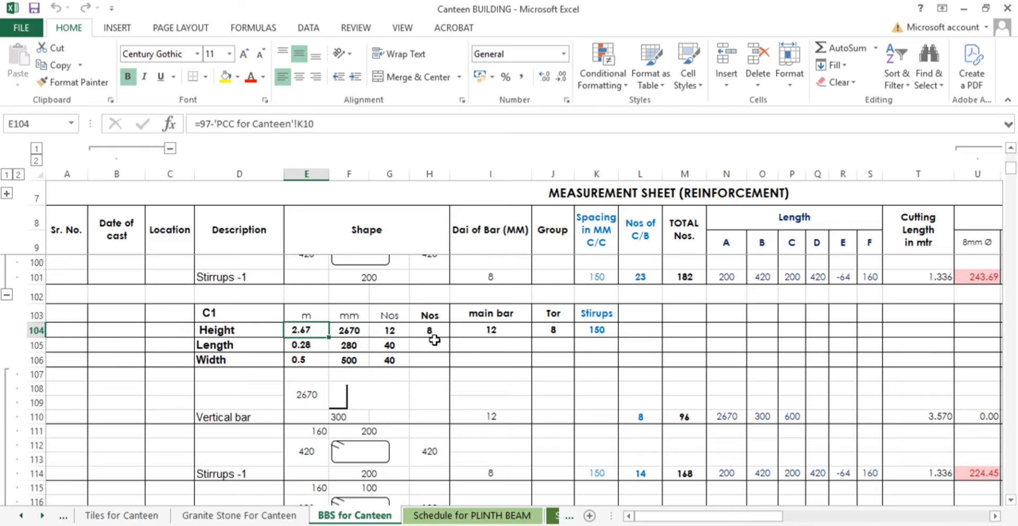
left_click(436, 333)
double_click(438, 333)
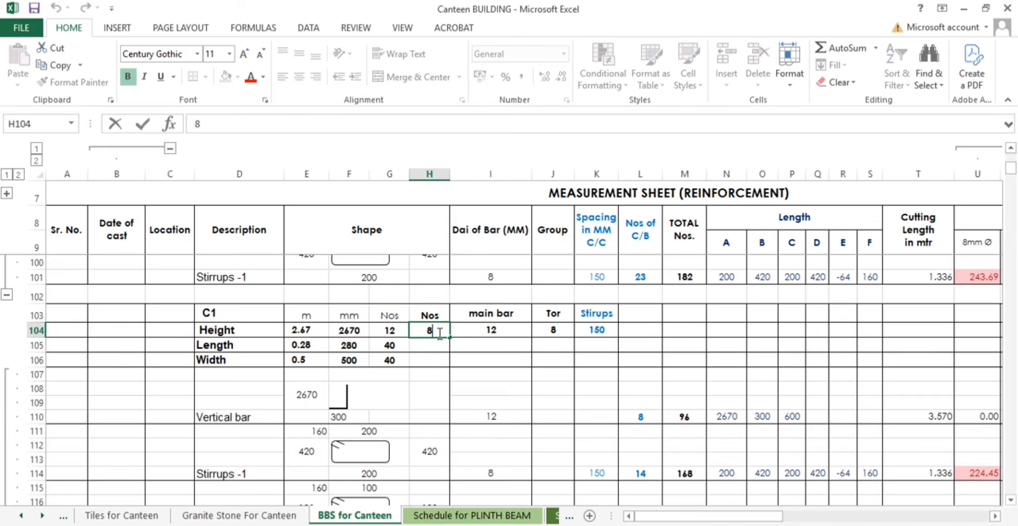
left_click(427, 360)
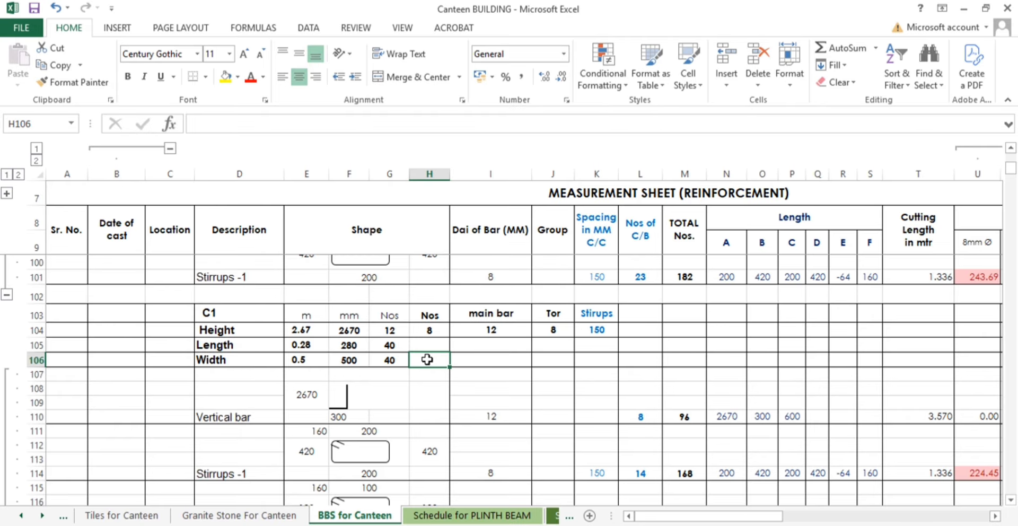
Inspect the formulas behind the heights in metres of columns C1 and C0
left_click(300, 330)
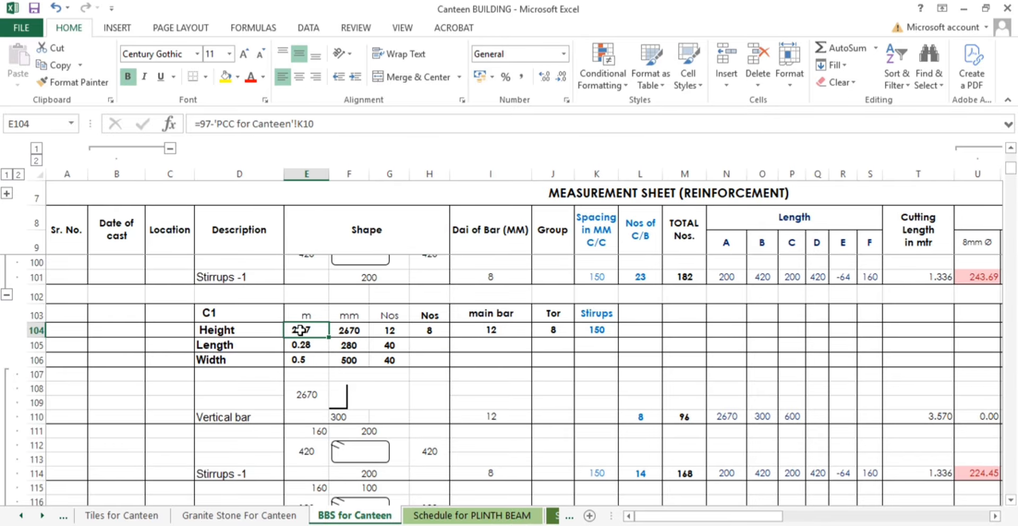
scroll(313, 365, "up", 6)
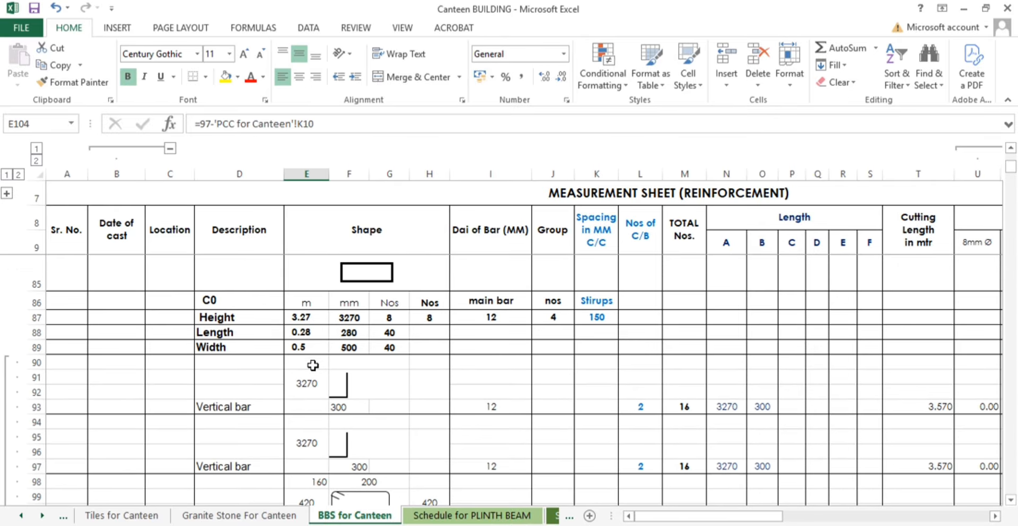
left_click(315, 318)
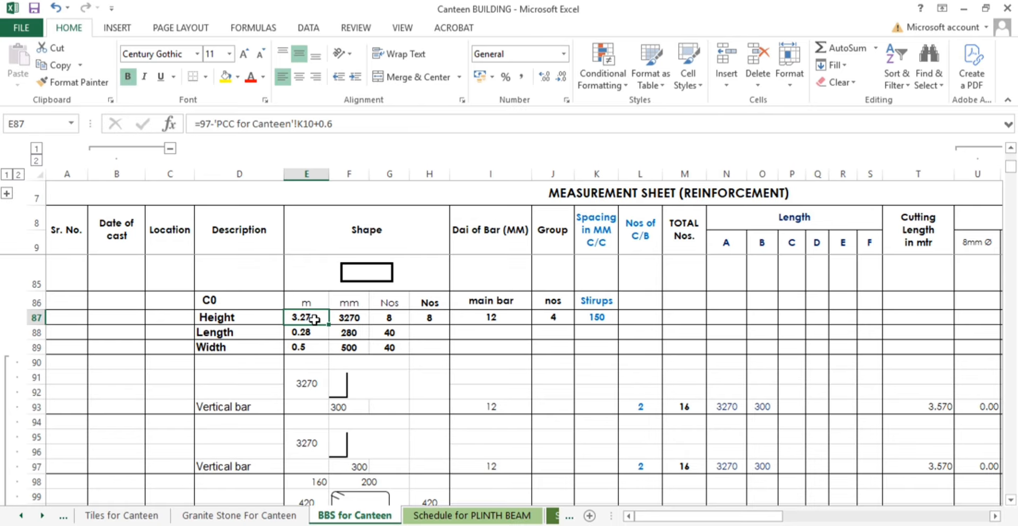
left_click(211, 124)
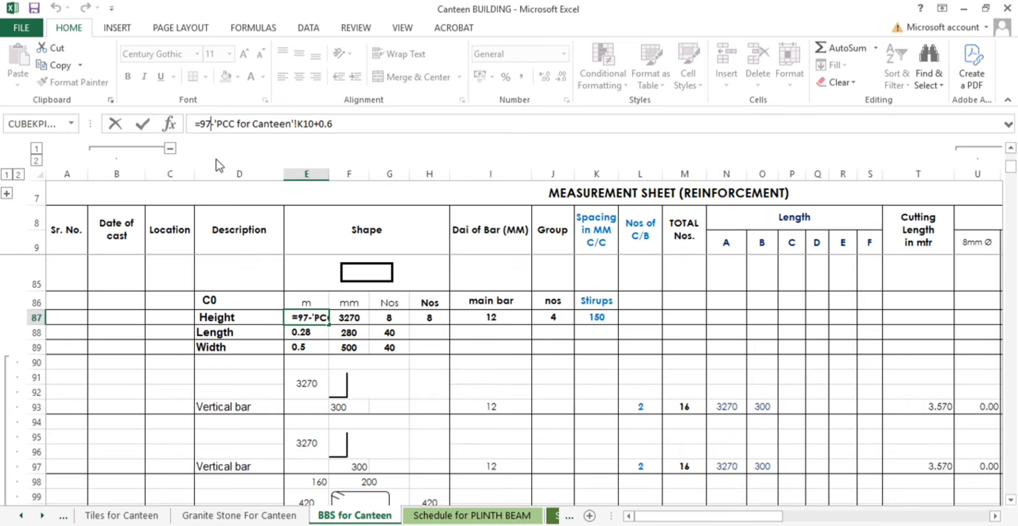
left_click(279, 126)
key("Escape")
Open column C1's height formula for editing and locate the PCC for Canteen sheet that it references
scroll(361, 372, "down", 3)
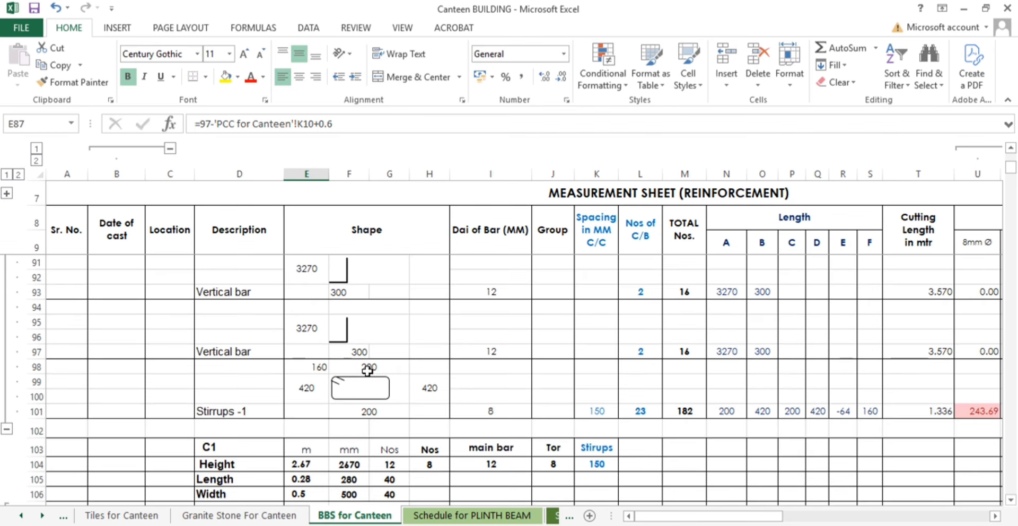
double_click(313, 420)
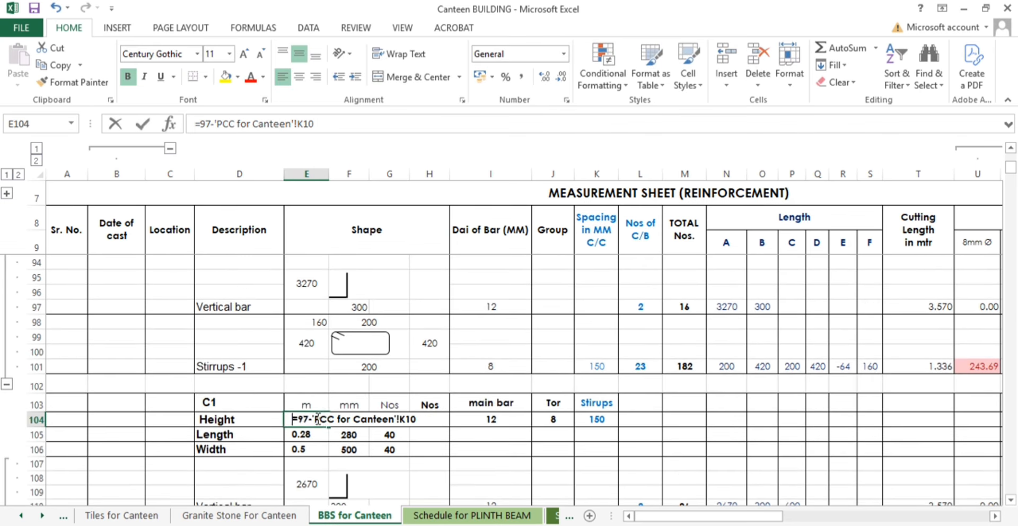
left_click(210, 127)
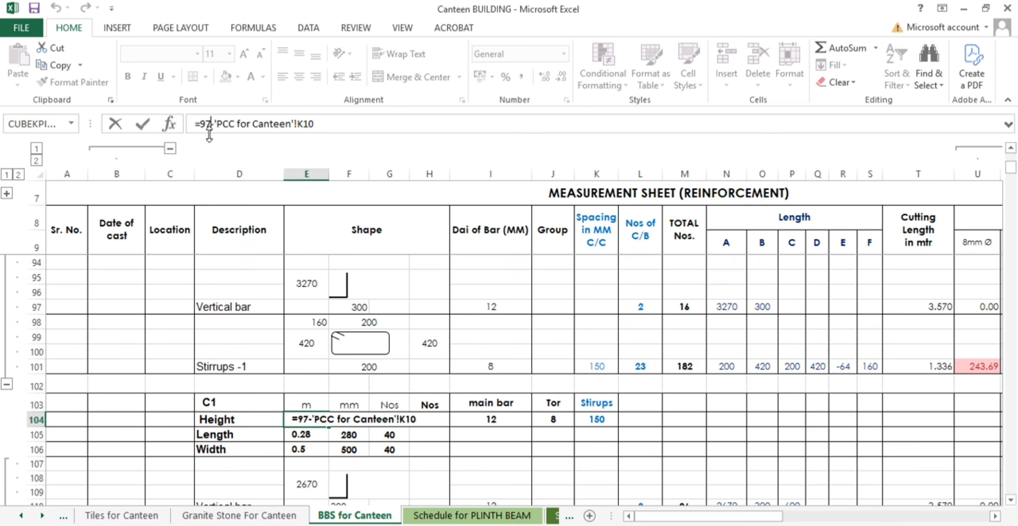
left_click(322, 122)
left_click(21, 516)
left_click(20, 516)
left_click(20, 515)
left_click(20, 516)
left_click(20, 516)
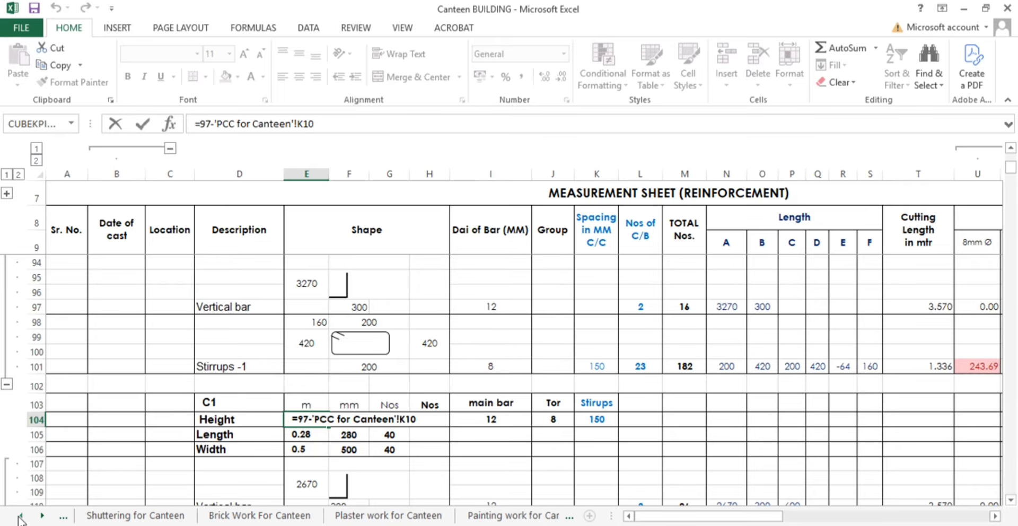
left_click(21, 515)
left_click(21, 516)
left_click(118, 516)
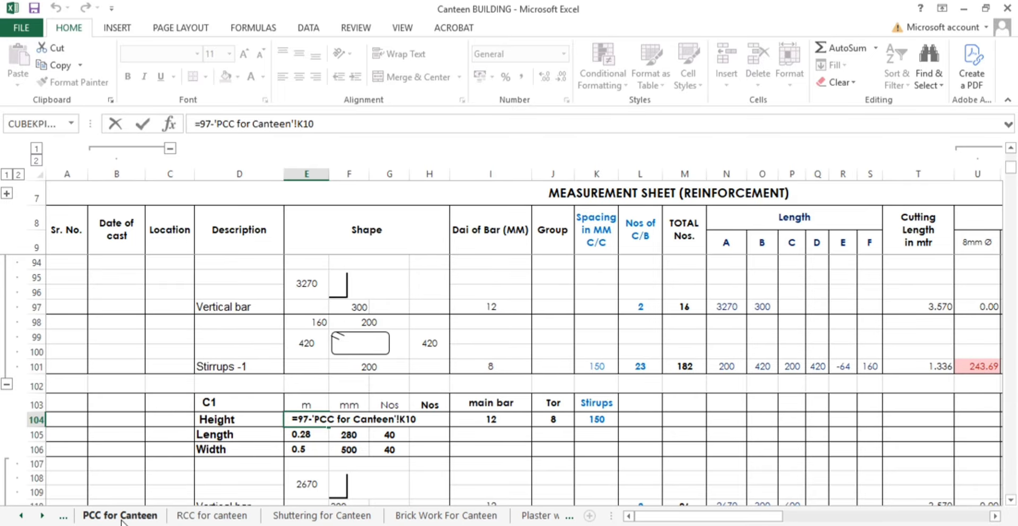
Go back through the sheets to BBS for Canteen and close C1's height formula unchanged, keeping its cell selected
left_click(45, 518)
left_click(46, 519)
left_click(45, 519)
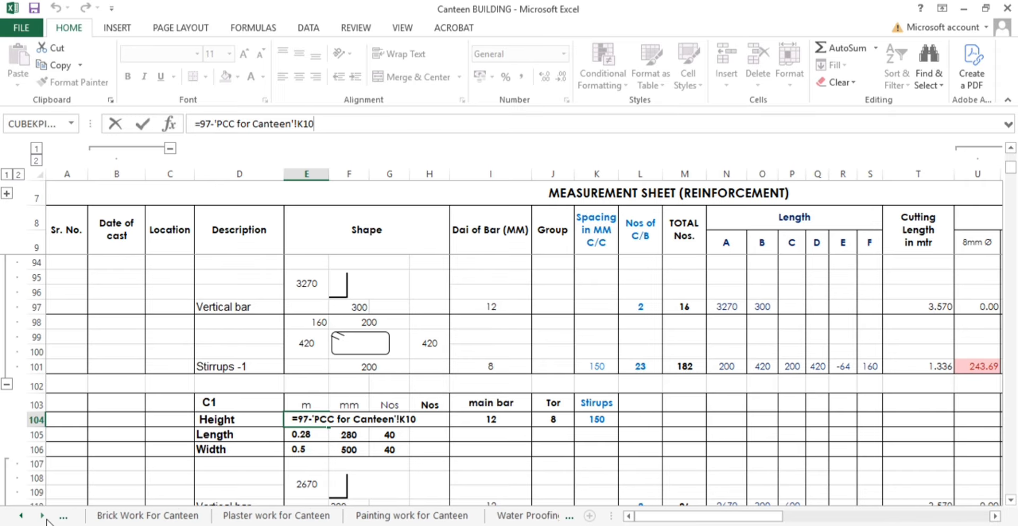
left_click(46, 519)
left_click(45, 518)
left_click(46, 518)
left_click(46, 519)
left_click(46, 519)
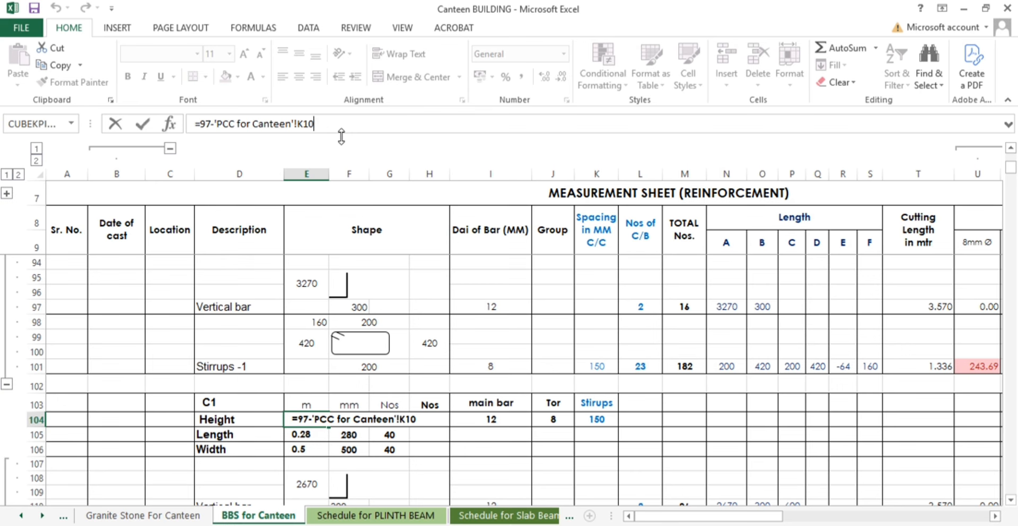
key("Return")
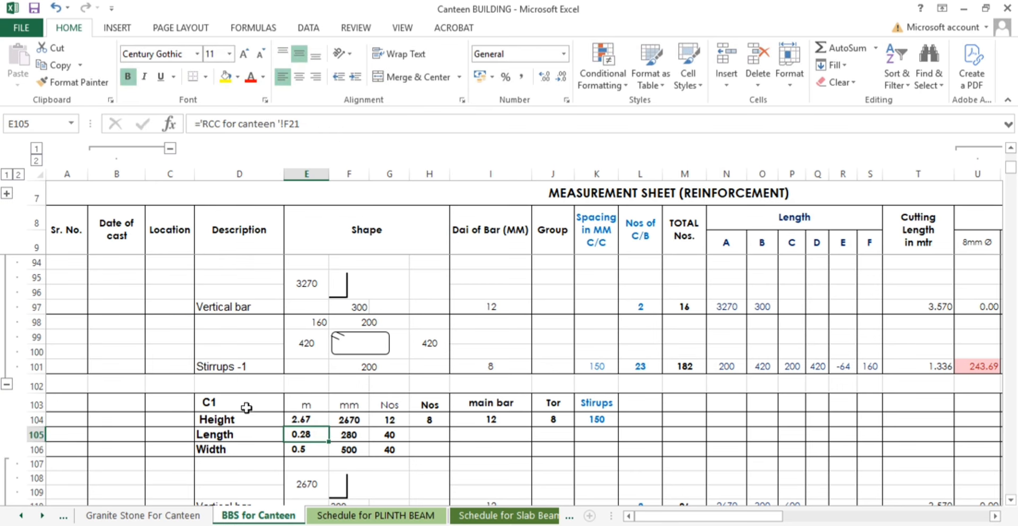
left_click(311, 422)
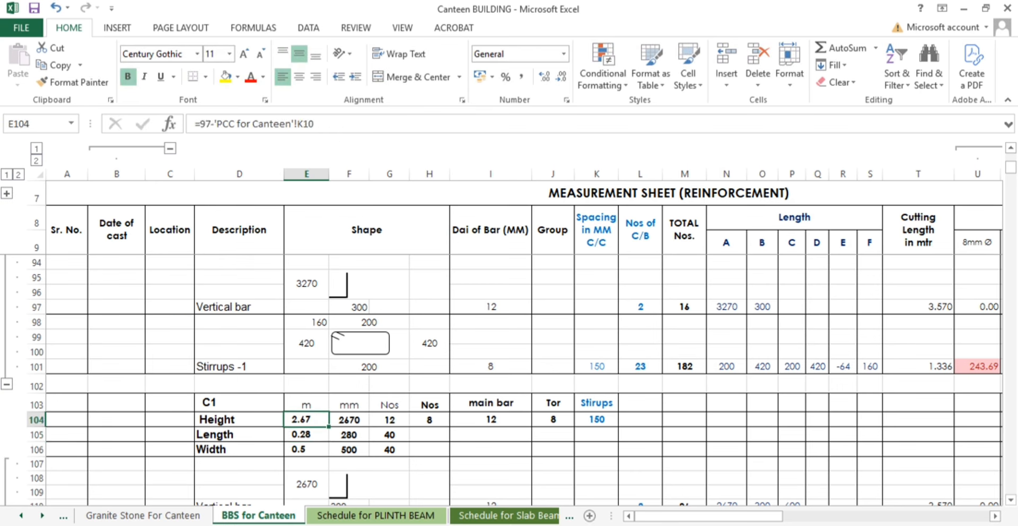
Switch to AutoCAD and examine the overall height dimension from ground level to the parapet in the canteen's Section AA
mouse_move(376, 522)
left_click(268, 517)
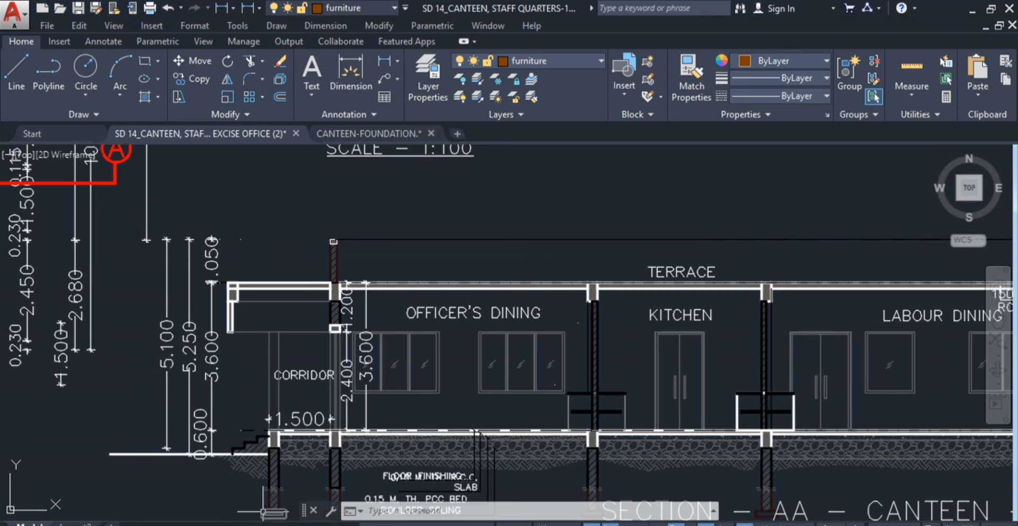
scroll(262, 427, "up", 1)
scroll(260, 381, "up", 2)
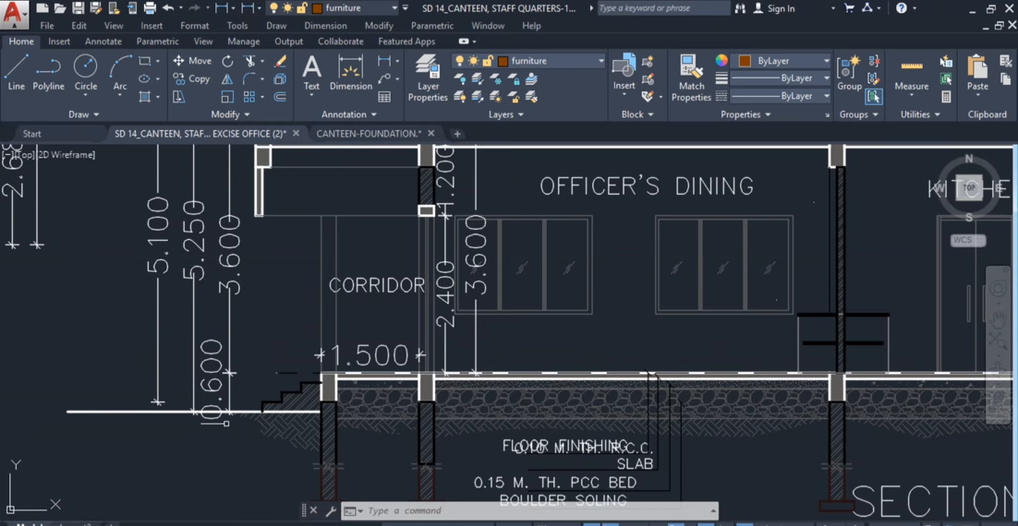
scroll(228, 372, "down", 3)
scroll(214, 276, "up", 3)
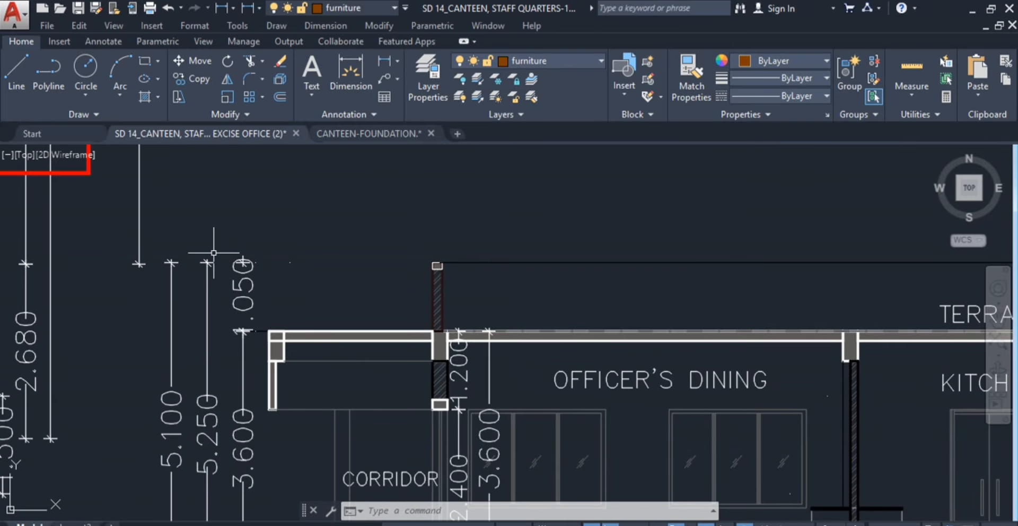
mouse_move(423, 250)
left_mouse_down()
mouse_move(440, 175)
mouse_move(422, 204)
left_mouse_up()
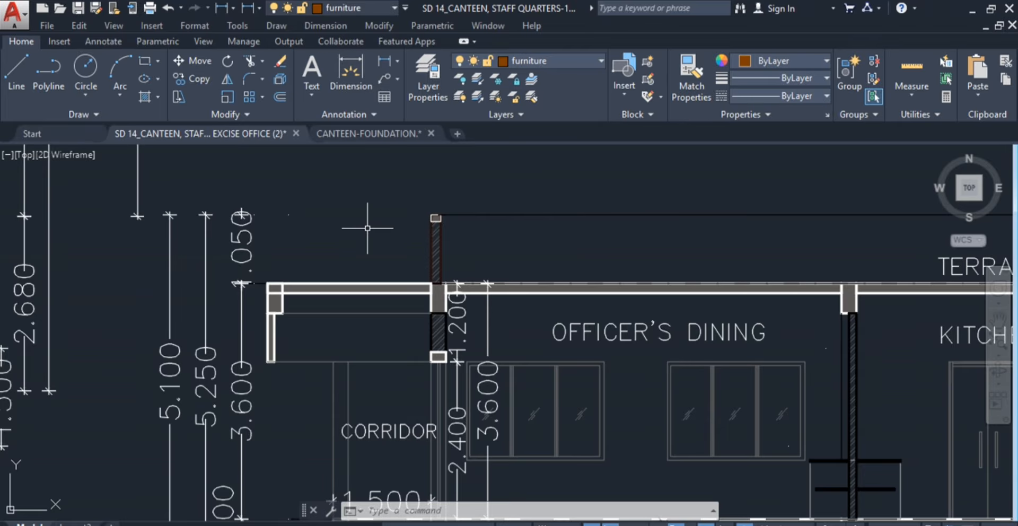
scroll(367, 228, "down", 5)
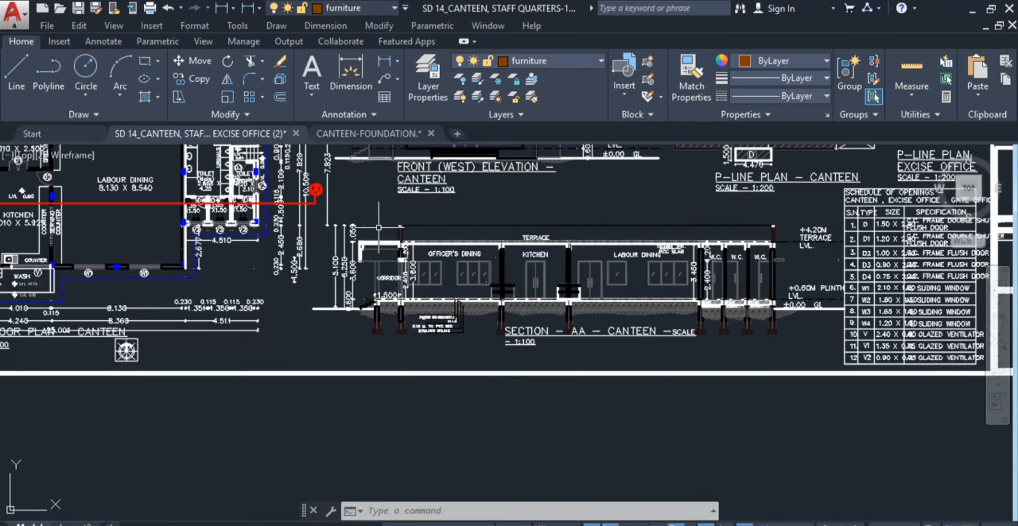
scroll(379, 227, "up", 4)
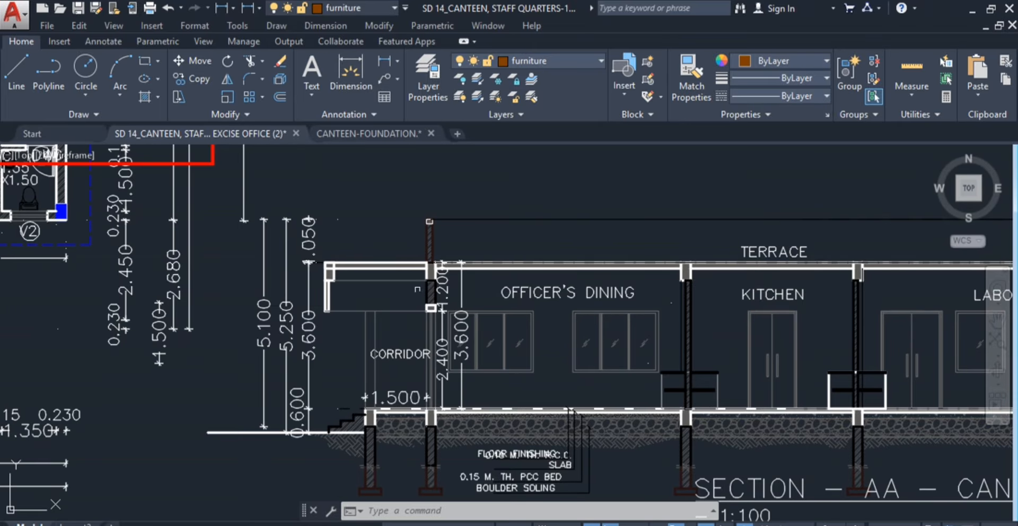
scroll(379, 370, "down", 5)
scroll(432, 325, "up", 5)
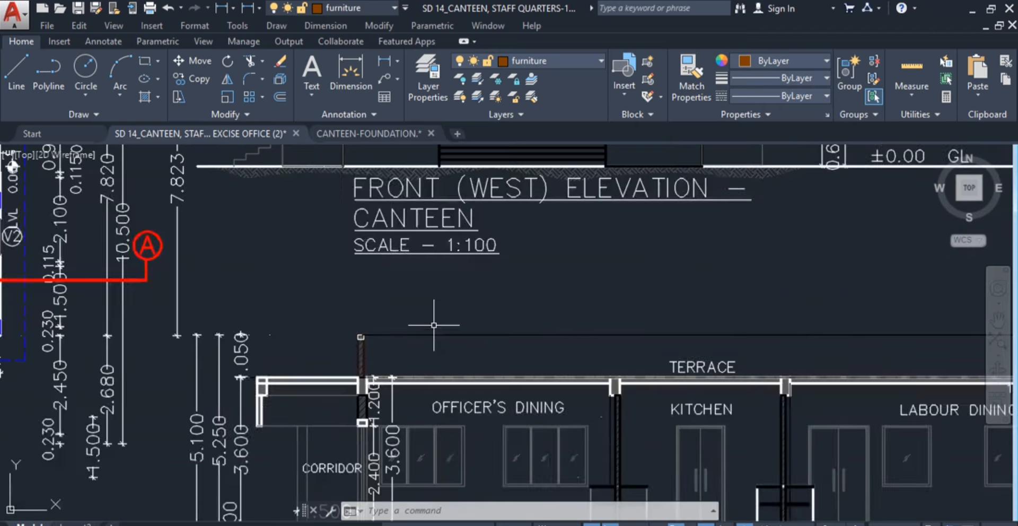
scroll(366, 291, "down", 1)
scroll(366, 290, "up", 2)
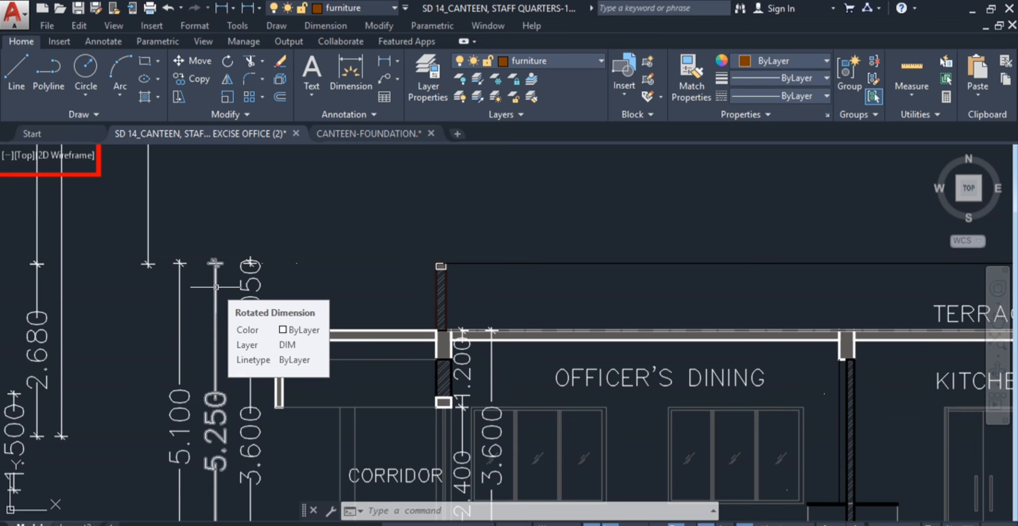
scroll(355, 268, "down", 3)
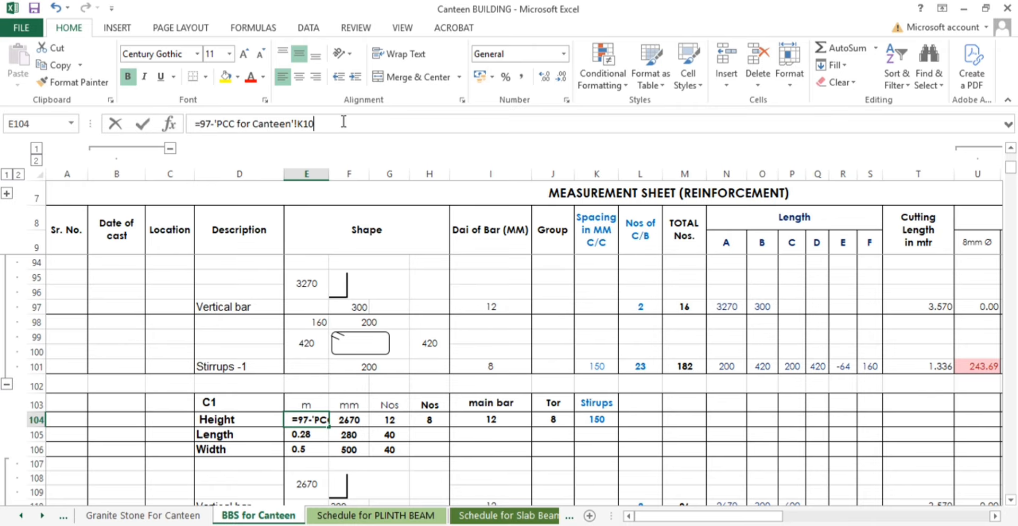
Return to the Excel BBS sheet and add 5.250 to the end of column C1's height formula
left_click(343, 121)
type("+")
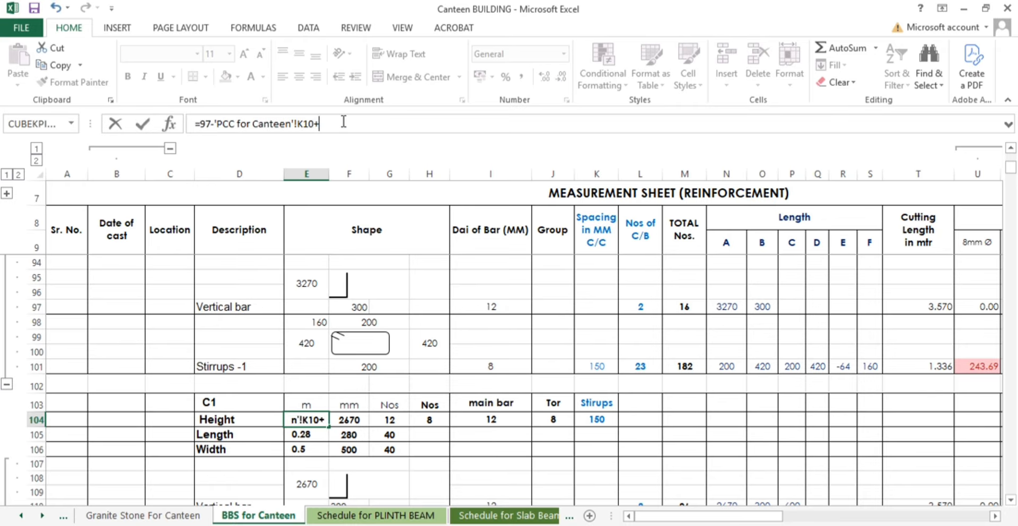
type("5.250")
key("Return")
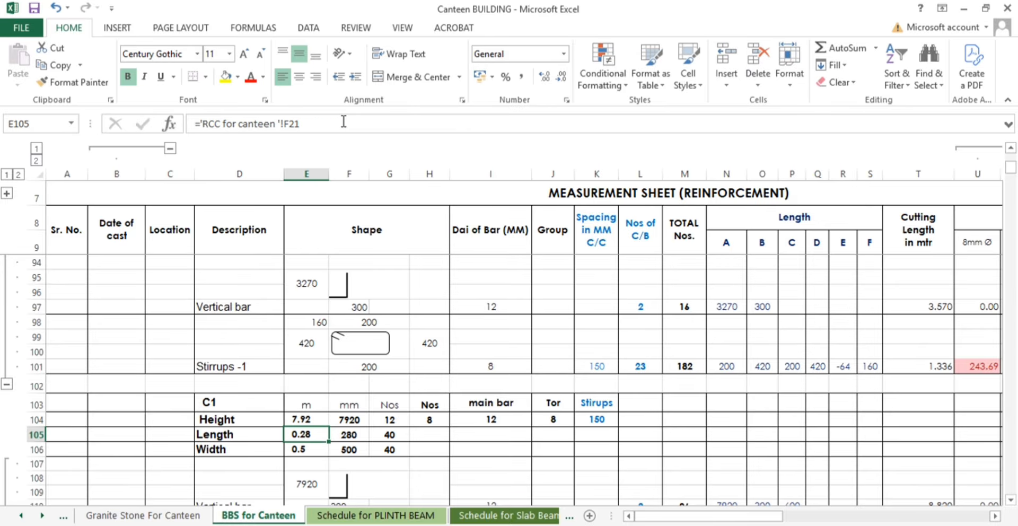
left_click(312, 408)
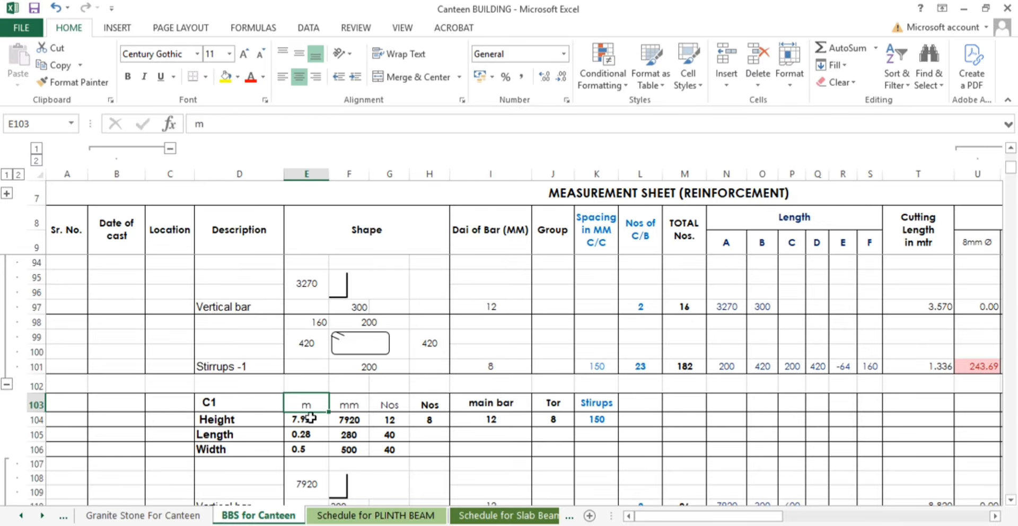
left_click(132, 423)
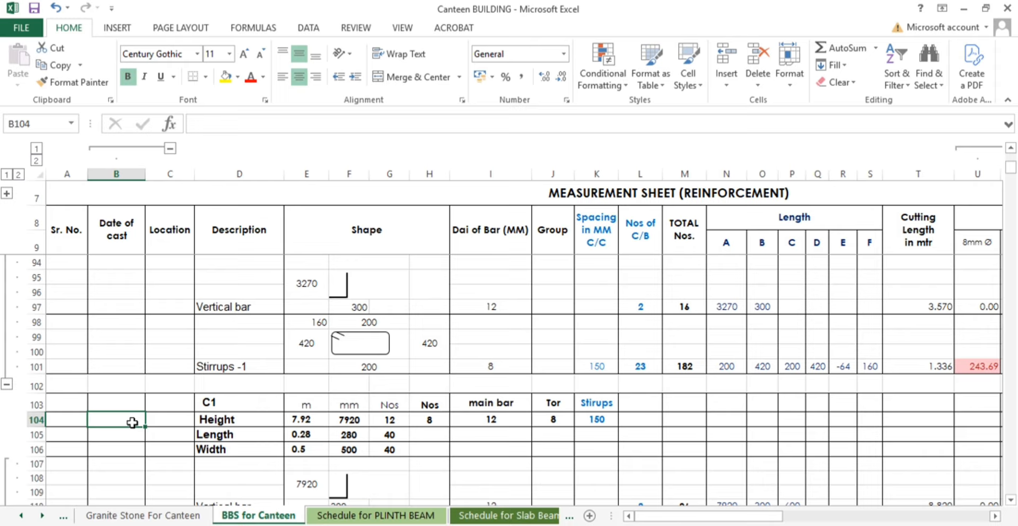
type("97")
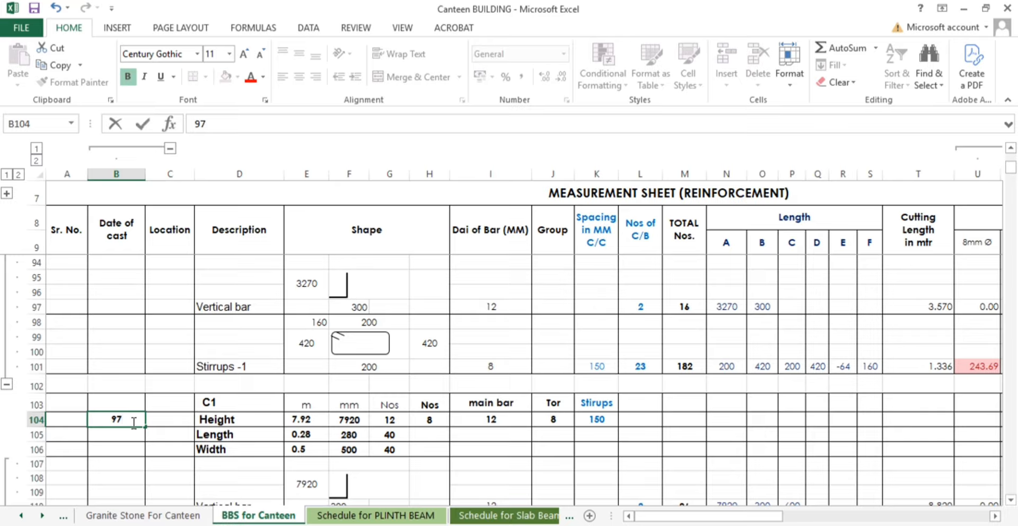
key("Escape")
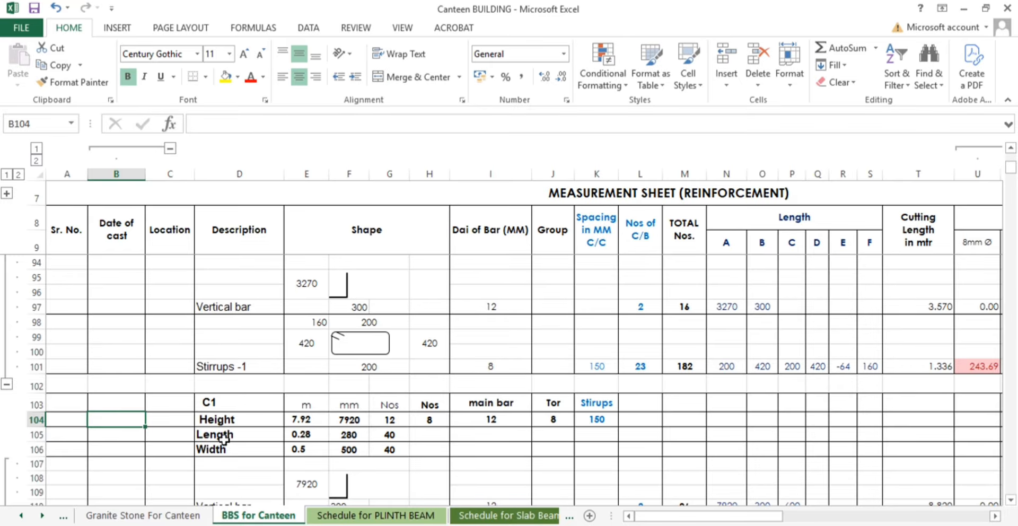
Inspect the extended height formula of column C1 and leave it unchanged
left_click(302, 418)
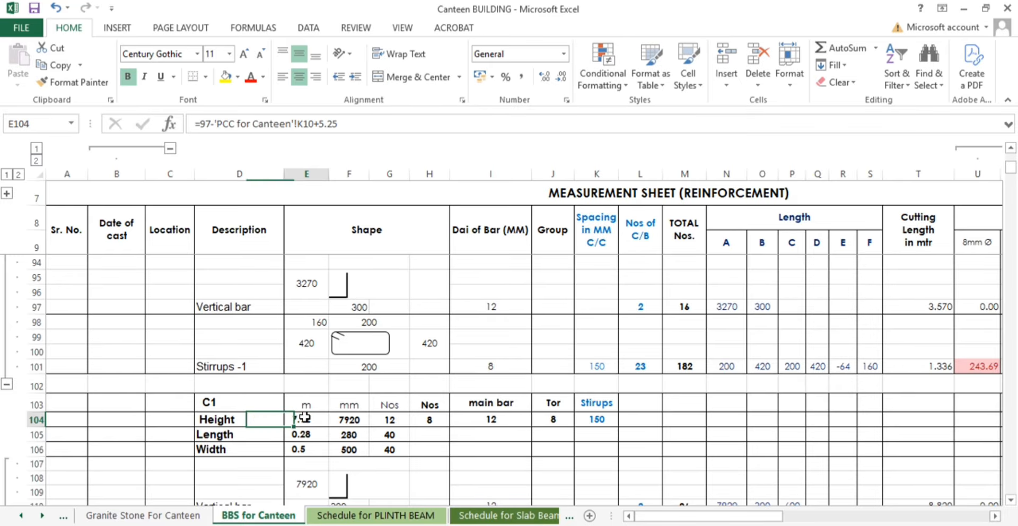
left_click(347, 122)
key("Escape")
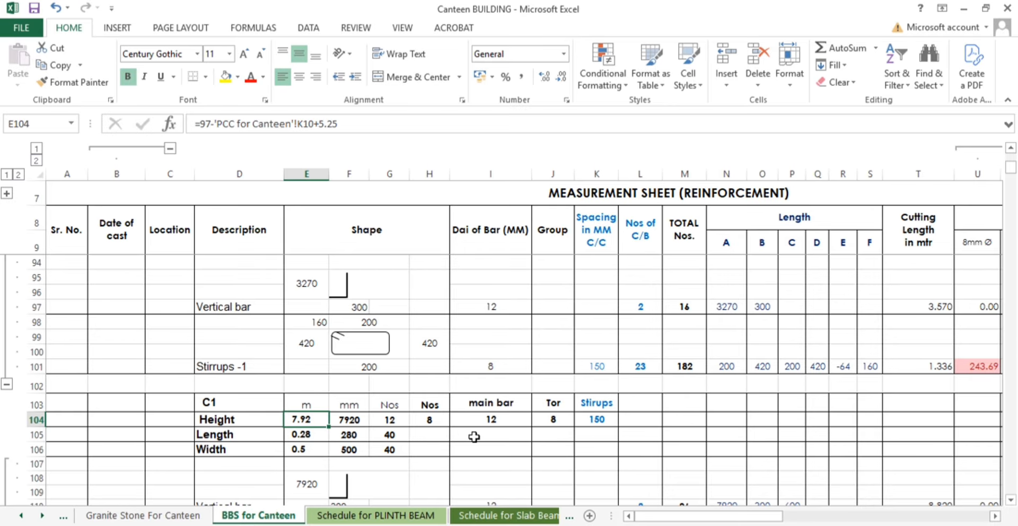
Review column C1's vertical bar diameter, shape and lengths and compare them with the C0 block
scroll(474, 436, "down", 1)
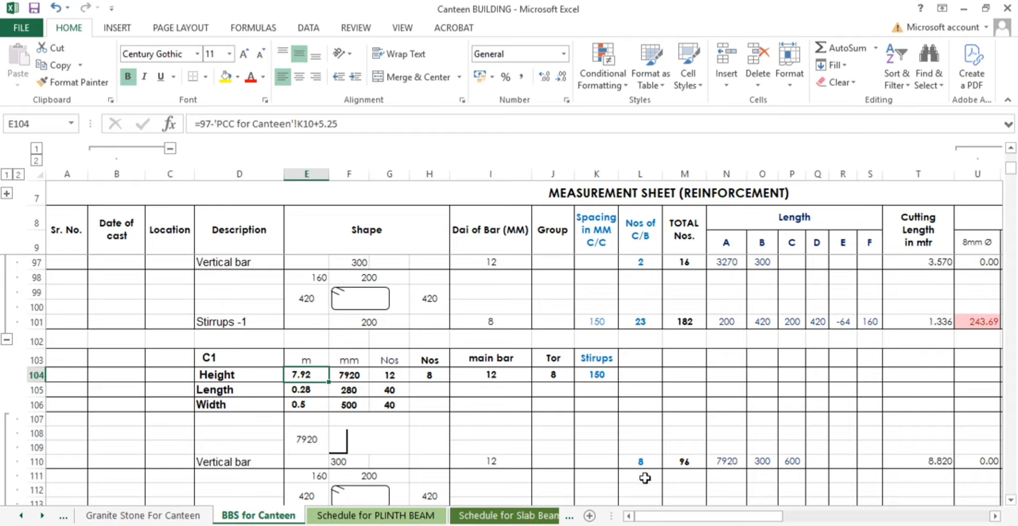
left_click(474, 460)
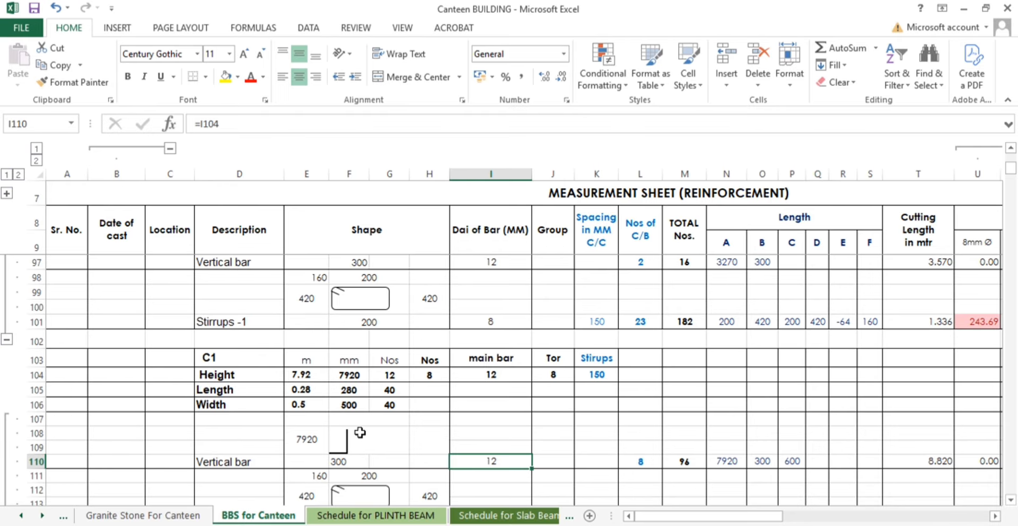
scroll(360, 432, "up", 4)
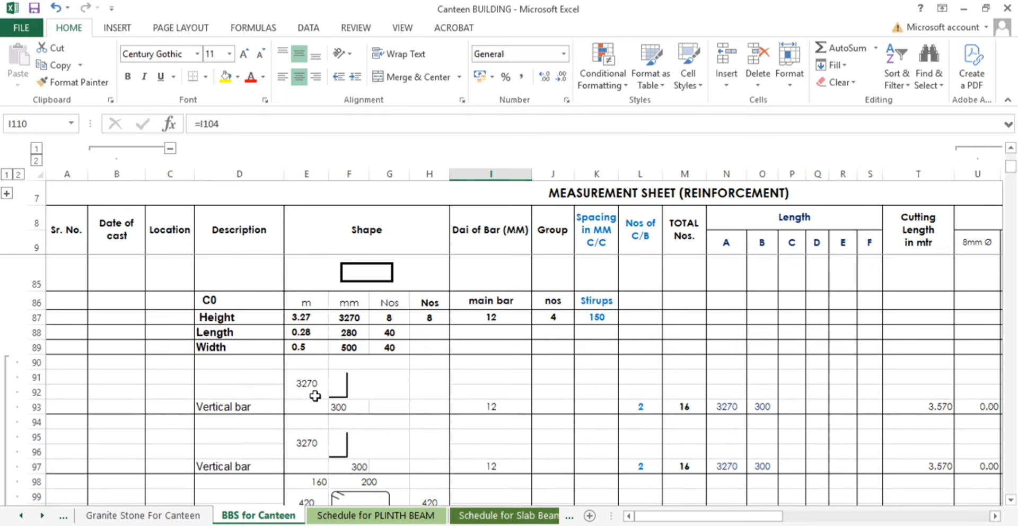
scroll(358, 437, "down", 3)
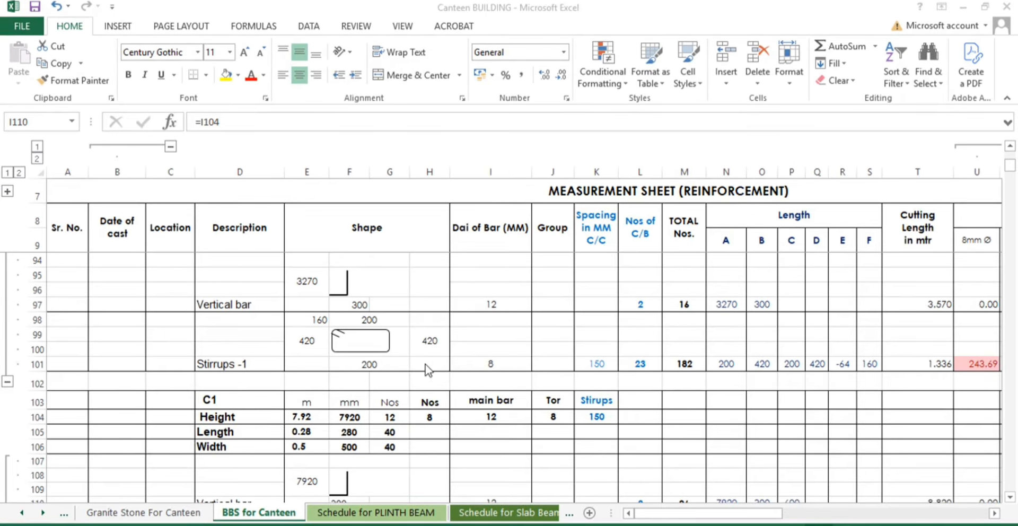
left_click(480, 432)
scroll(405, 436, "down", 1)
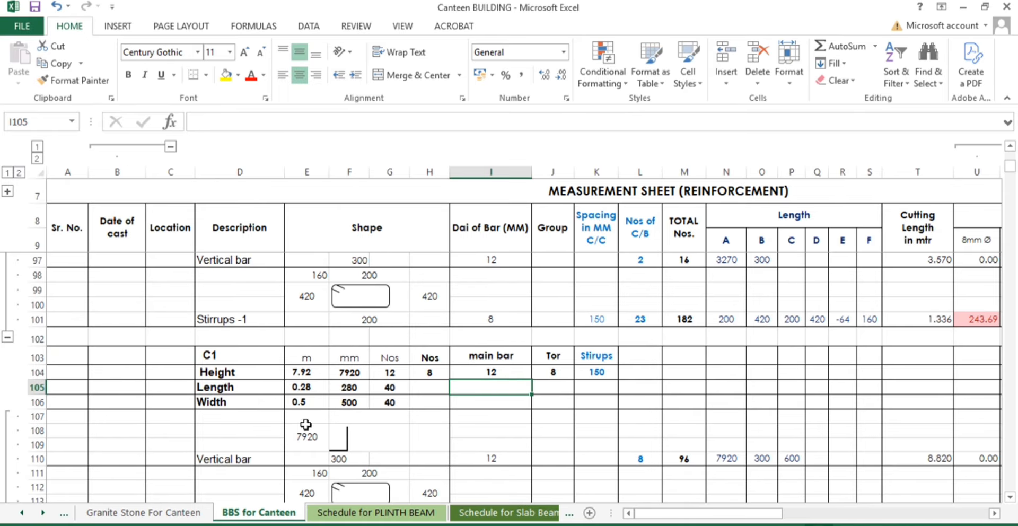
Inspect the formulas behind column C1's height in metres, its height in millimetres and its number of columns
scroll(307, 426, "down", 1)
left_click(309, 331)
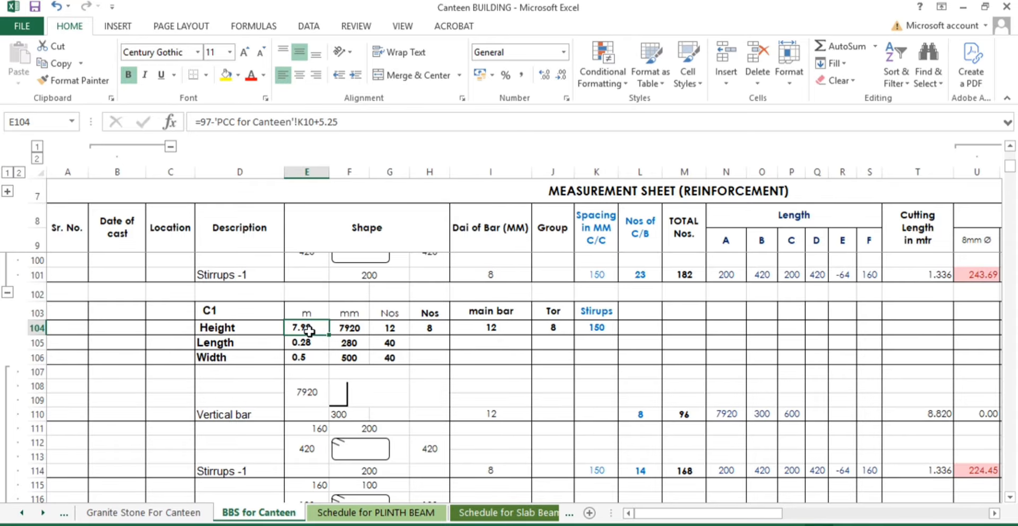
left_click(344, 329)
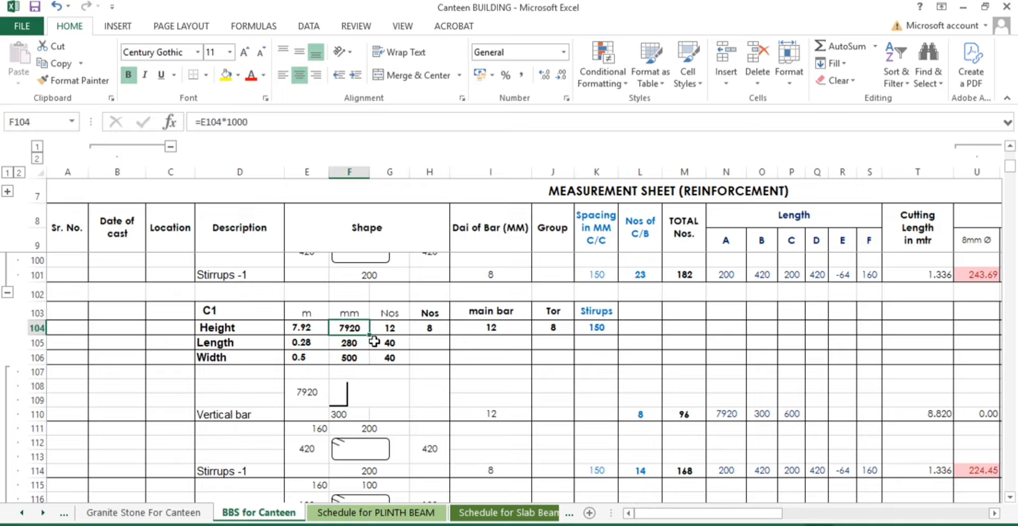
left_click(380, 324)
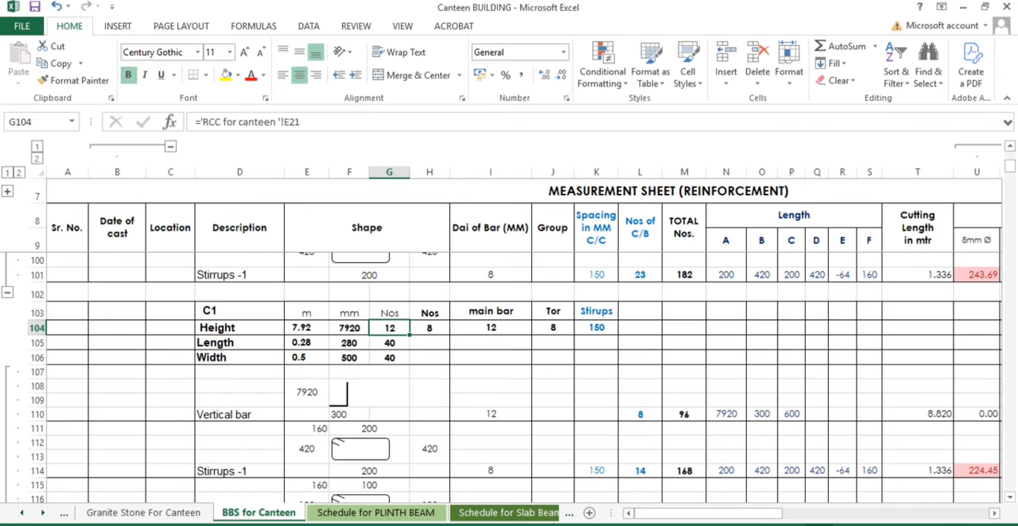
Switch to the canteen foundation drawing in AutoCAD and examine the main bars and lateral ties in the column schedule
mouse_move(348, 525)
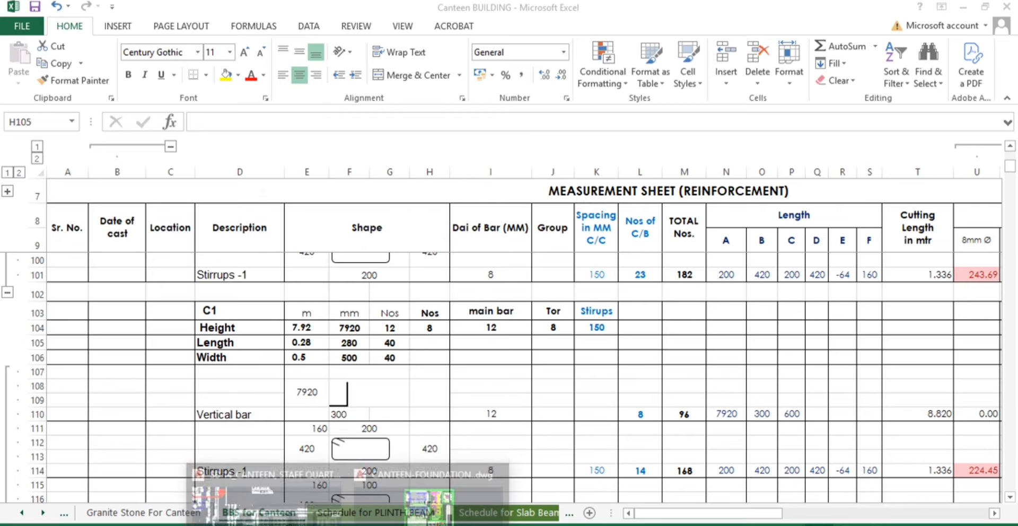
left_click(440, 509)
scroll(371, 419, "up", 8)
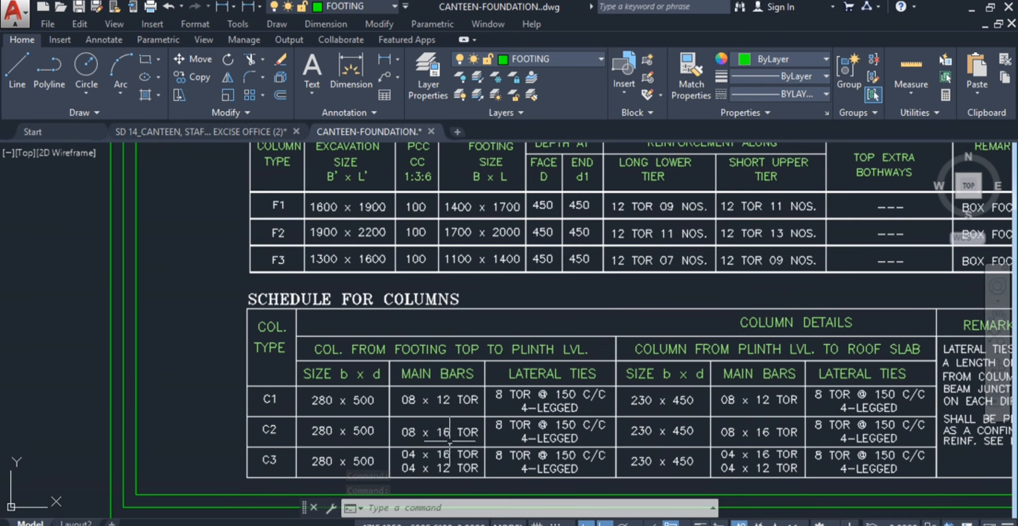
left_click_drag(548, 411, 364, 435)
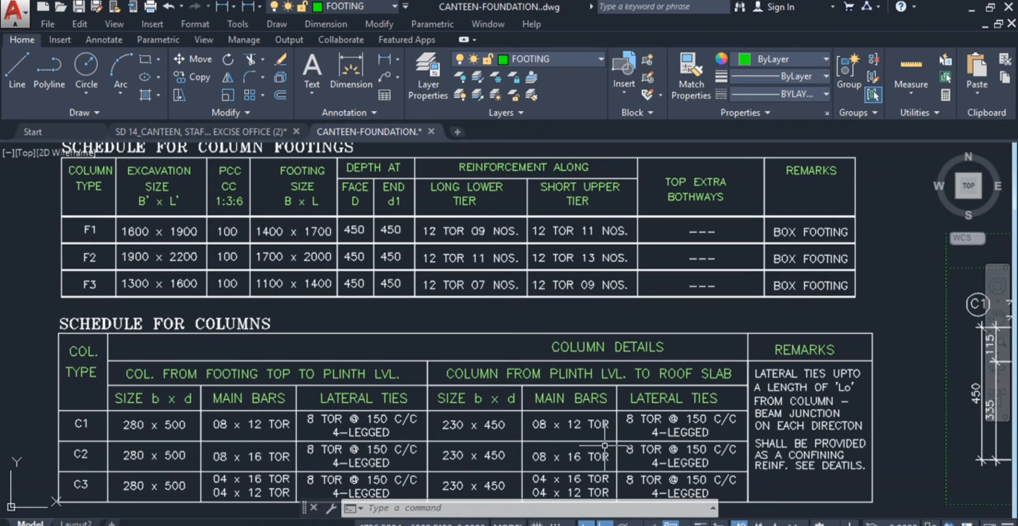
left_click_drag(820, 430, 771, 434)
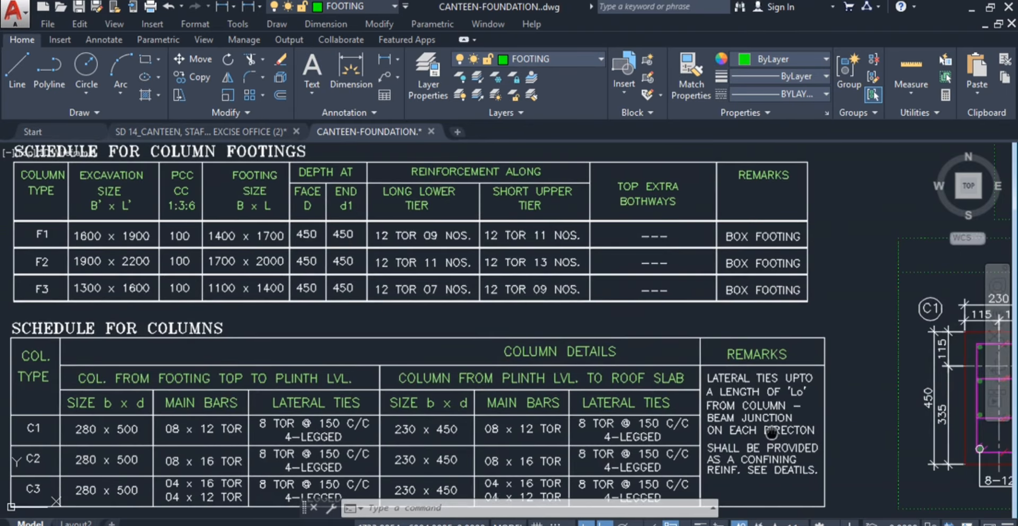
Return to the Excel BBS sheet, try 25 as the number of C1 columns, and undo that change
key("alt+Tab")
left_click(390, 327)
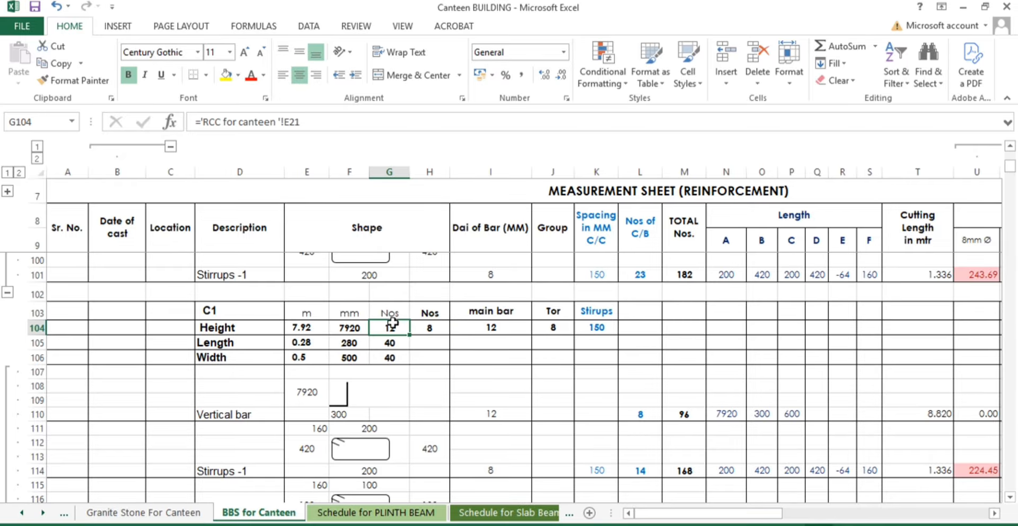
type("25")
key("Return")
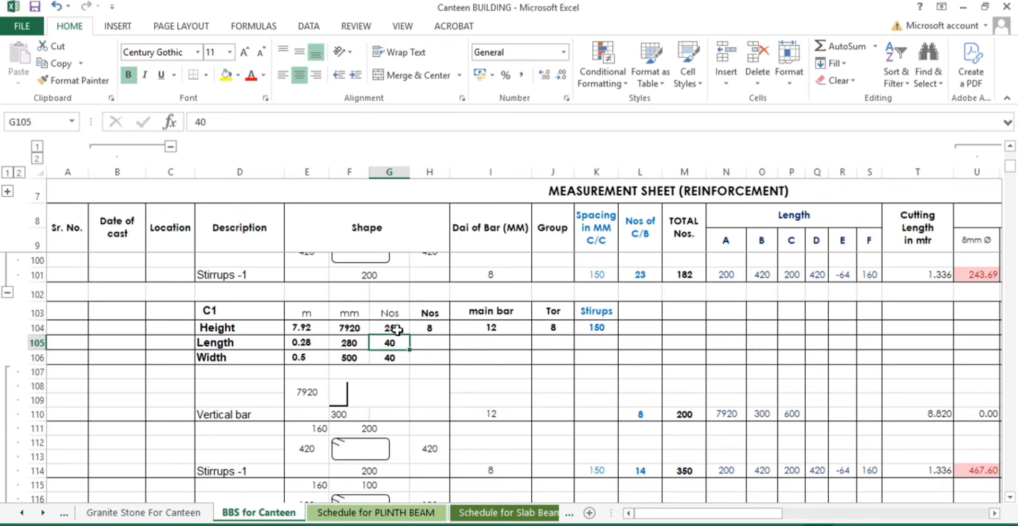
key("ctrl+z")
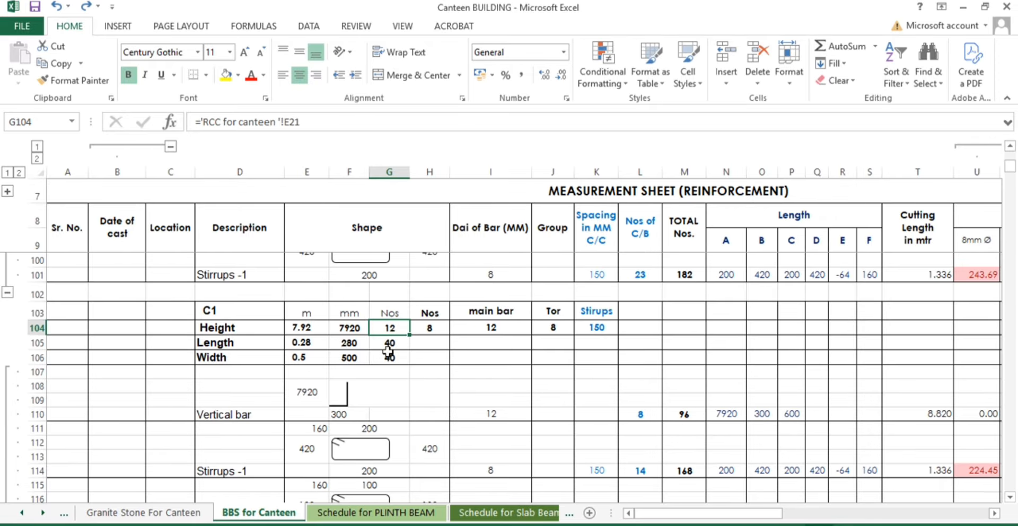
Switch back to the AutoCAD foundation drawing and recheck the C1 row of the column schedule
mouse_move(349, 519)
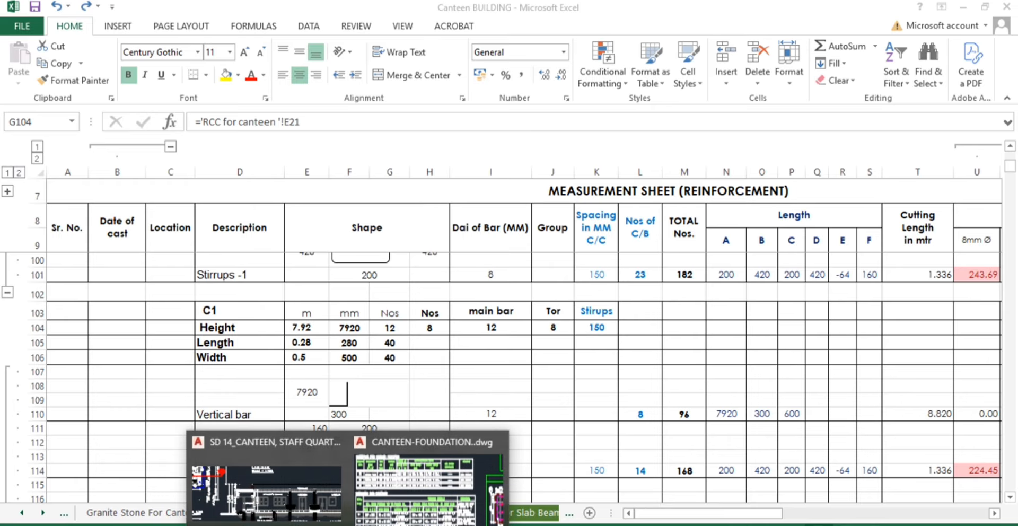
left_click(371, 499)
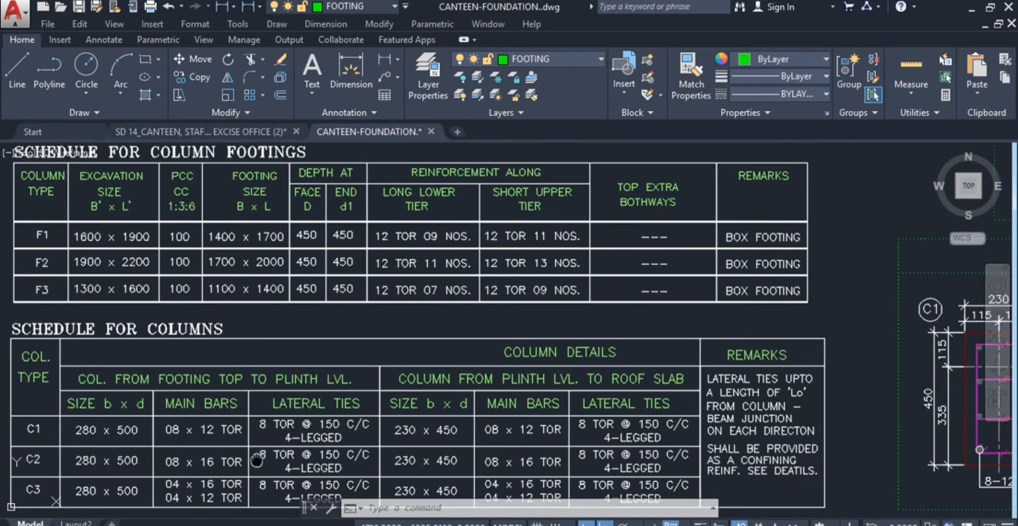
left_click_drag(256, 459, 402, 426)
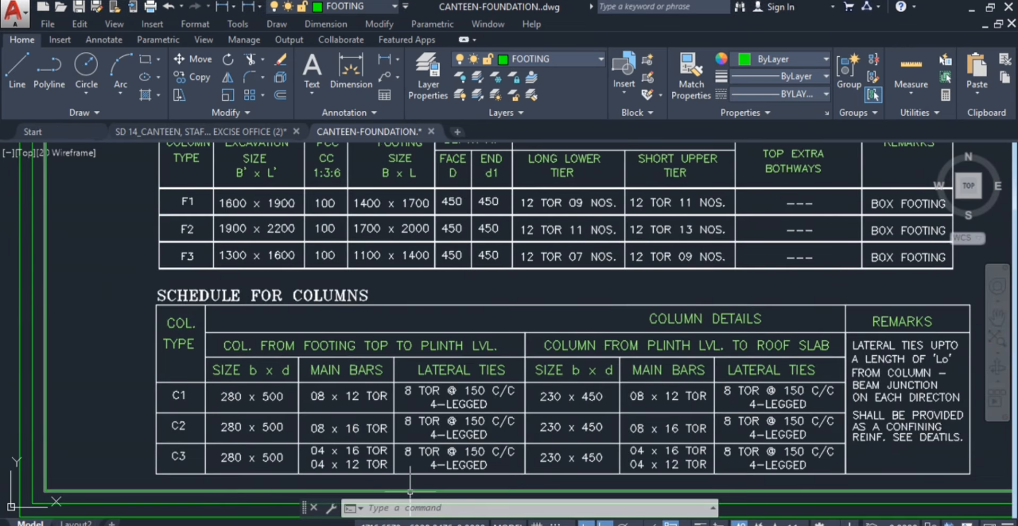
Return to the Excel BBS sheet and change the total number formula of C1's vertical bars to =L110*H104
key("alt+Tab")
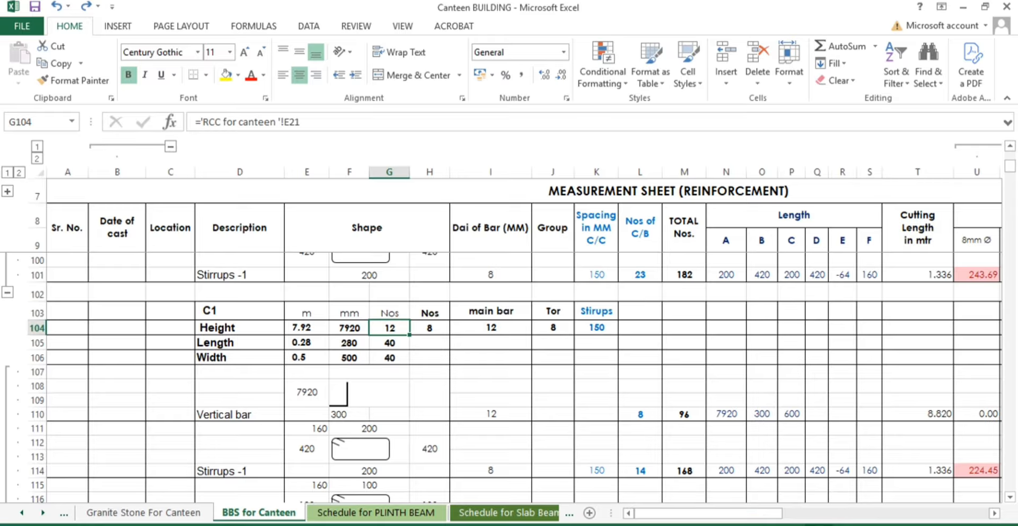
double_click(390, 323)
key("Escape")
double_click(687, 416)
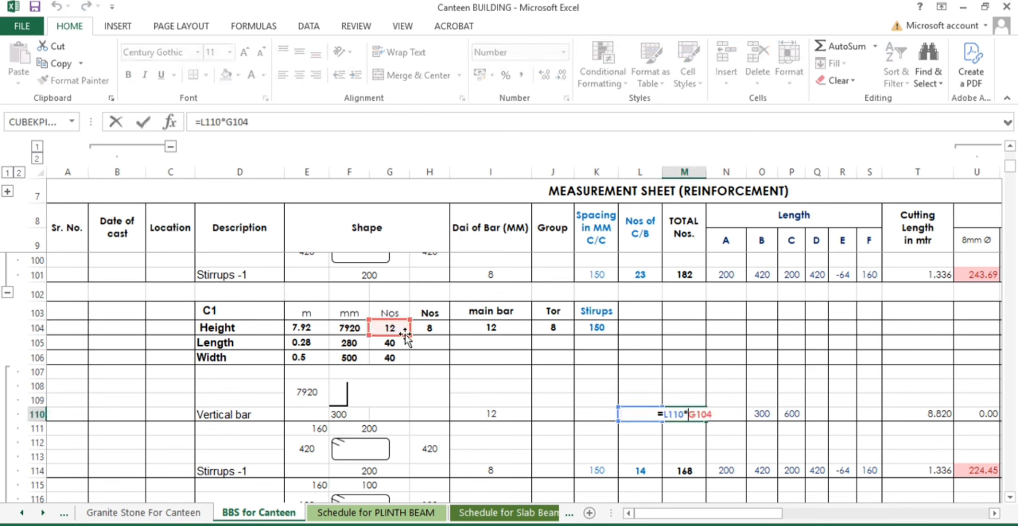
left_click_drag(409, 334, 450, 336)
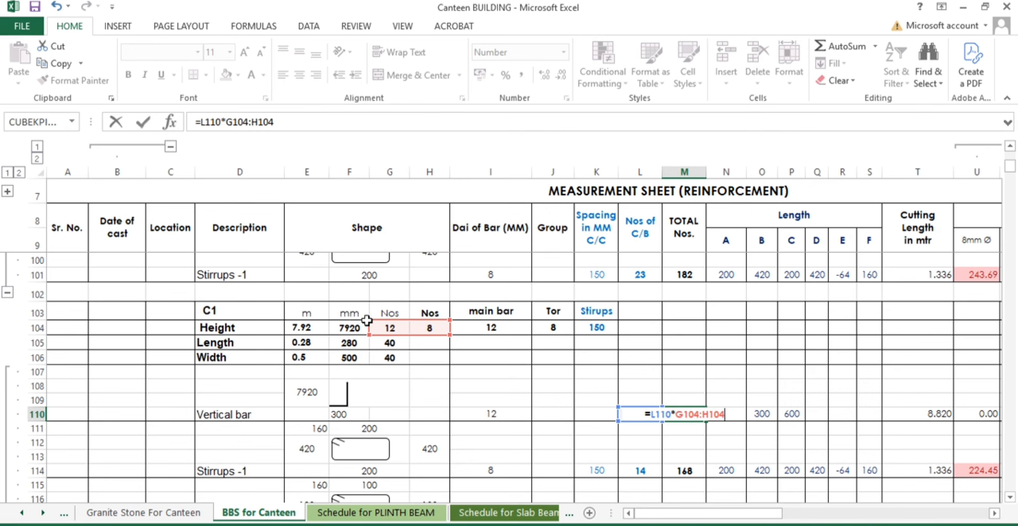
left_click_drag(369, 320, 435, 321)
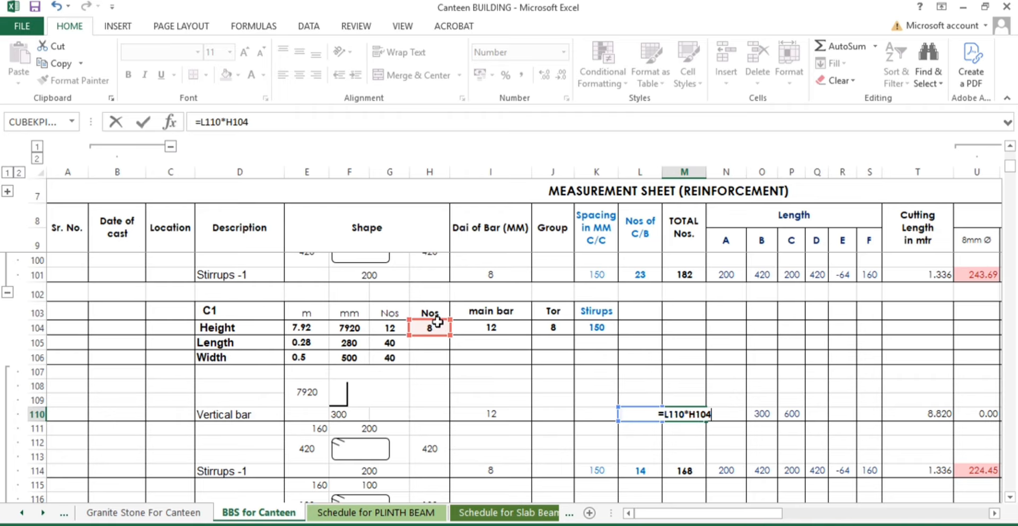
key("Return")
Inspect the total number formula and the per-column count of C1's first stirrup, leaving both as they are
double_click(679, 473)
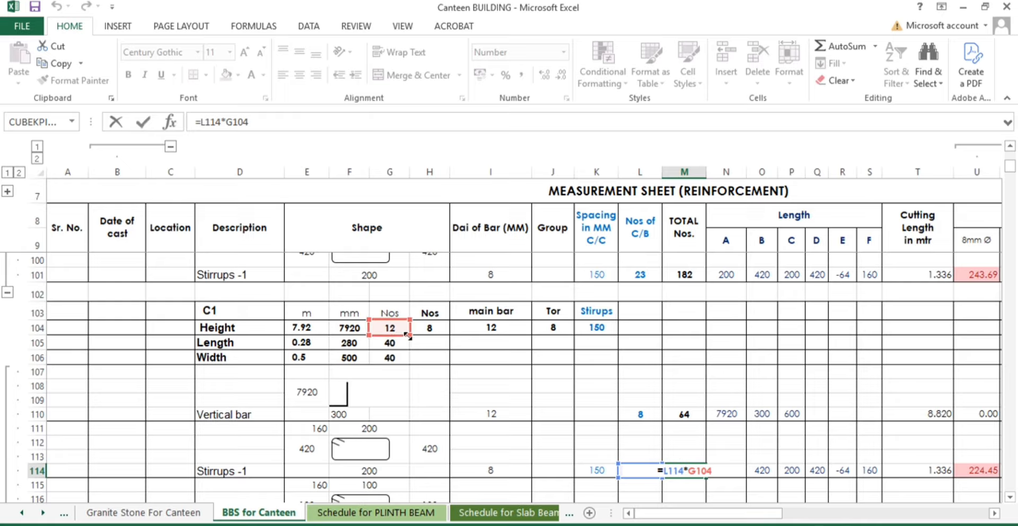
key("Return")
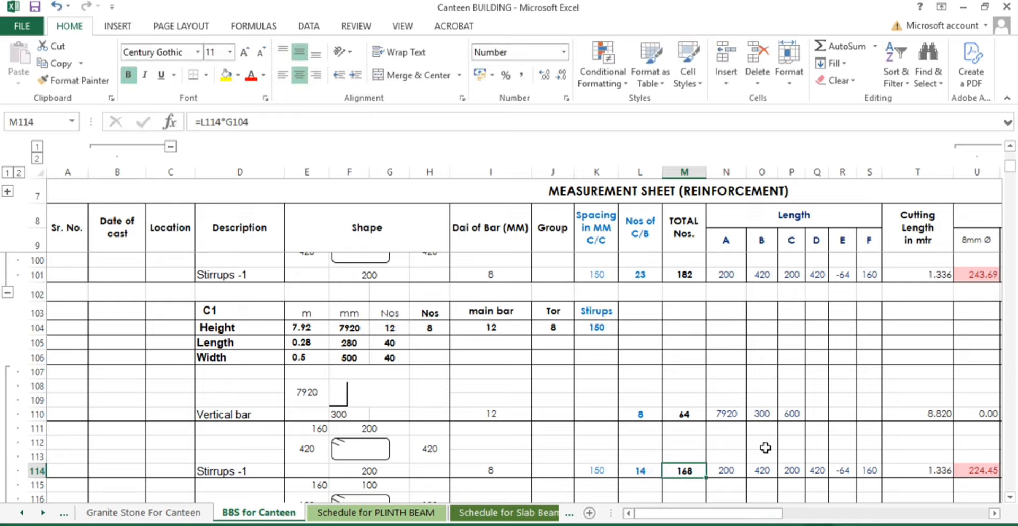
left_click(643, 474)
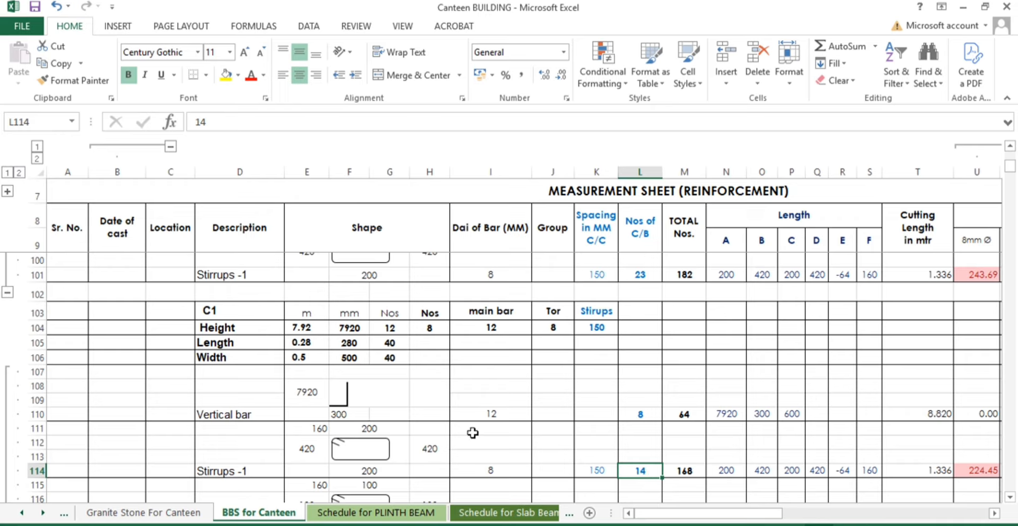
Check the source of C1's column count, then its number of bars and main bar diameter
left_click(408, 419)
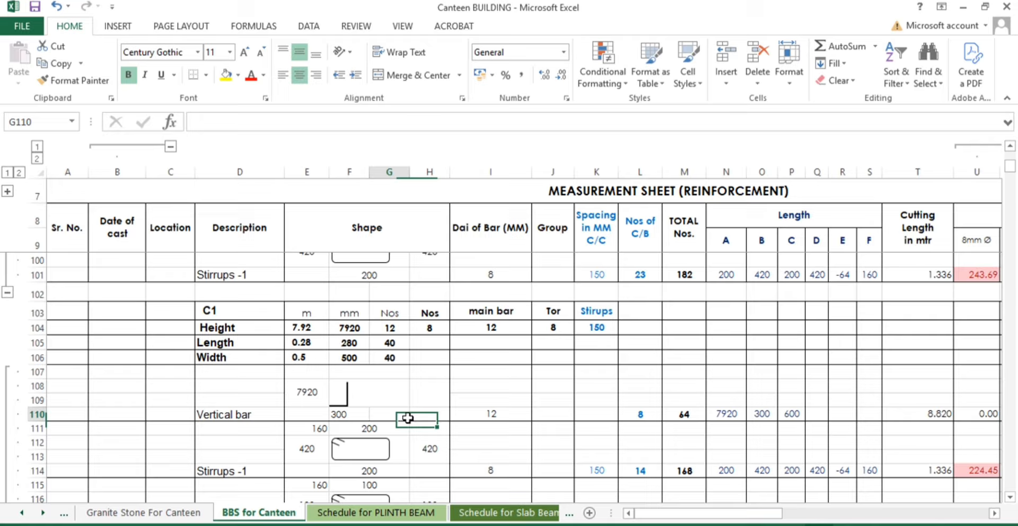
left_click(401, 332)
double_click(403, 331)
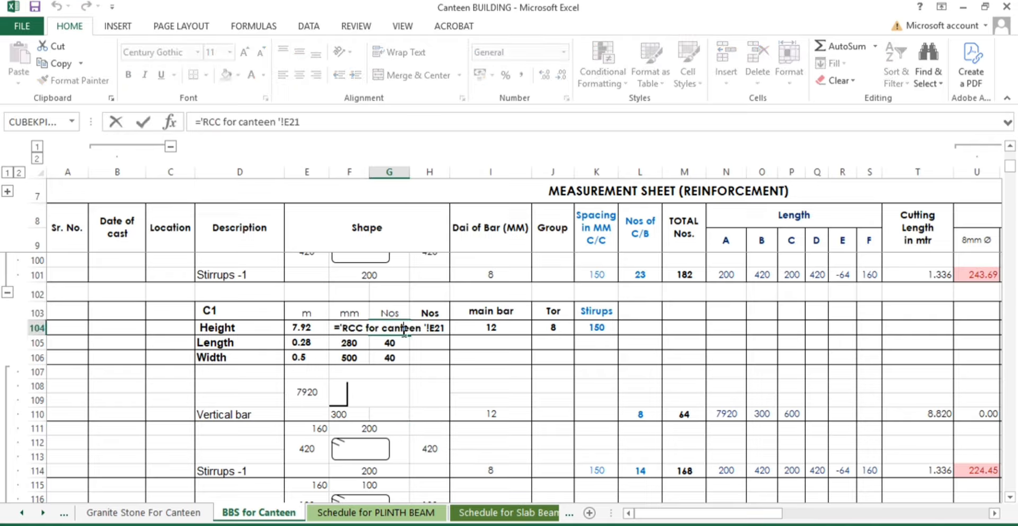
key("Escape")
left_click(431, 328)
double_click(431, 328)
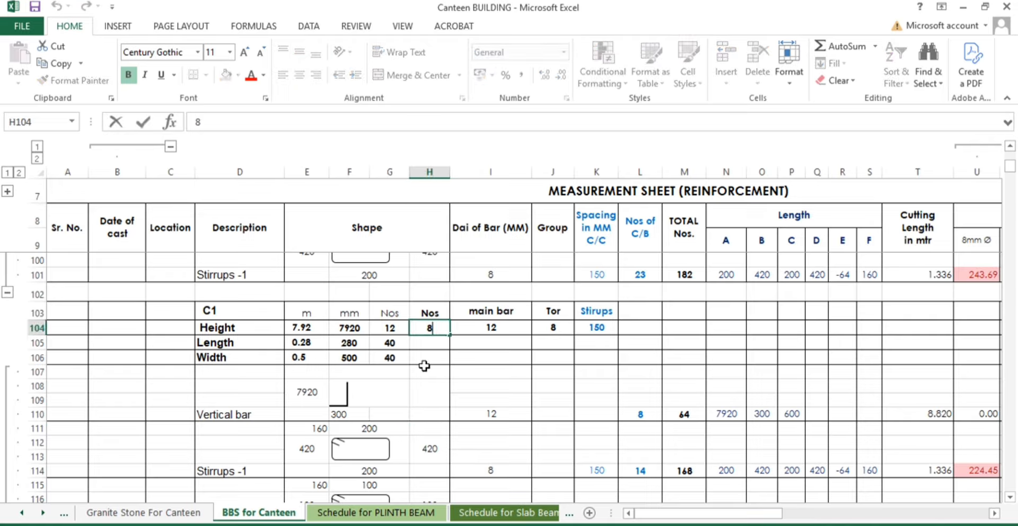
left_click(504, 324)
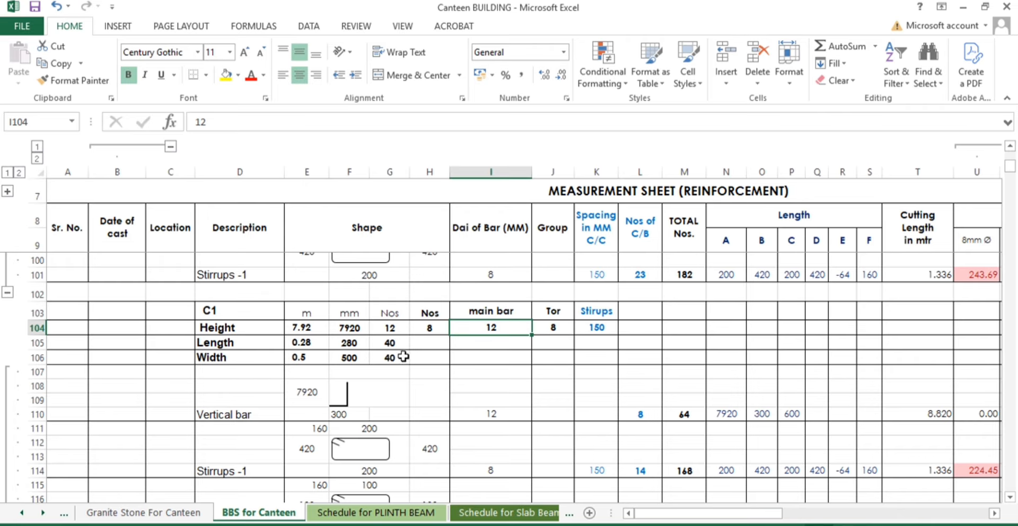
Compare C1's length and width in millimetres with the column size in the AutoCAD schedule, and return to Excel
left_click_drag(351, 344, 354, 361)
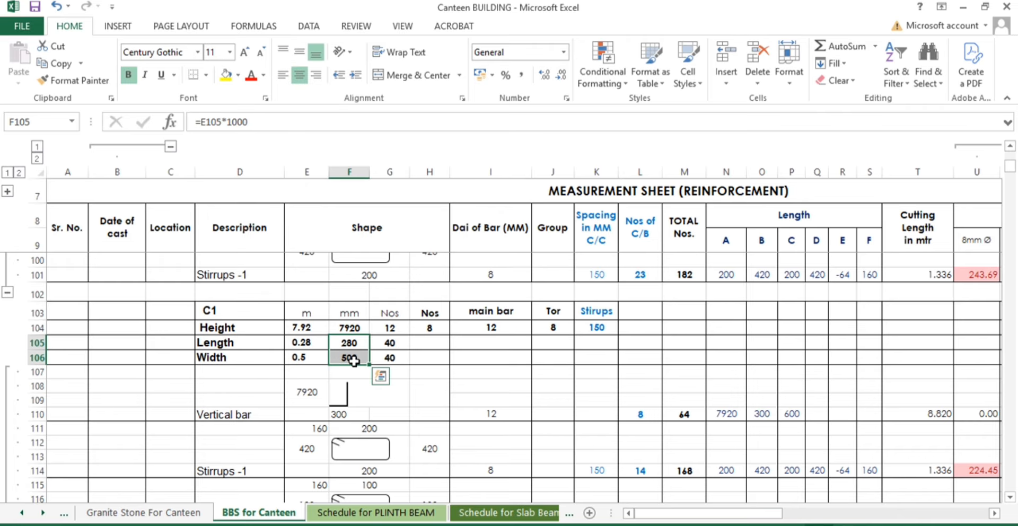
left_click(327, 440)
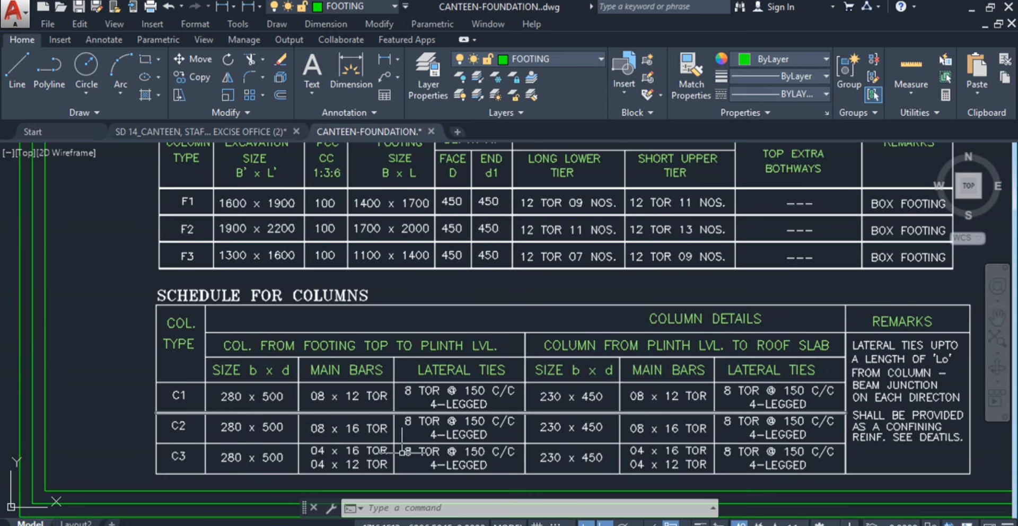
key("alt+Tab")
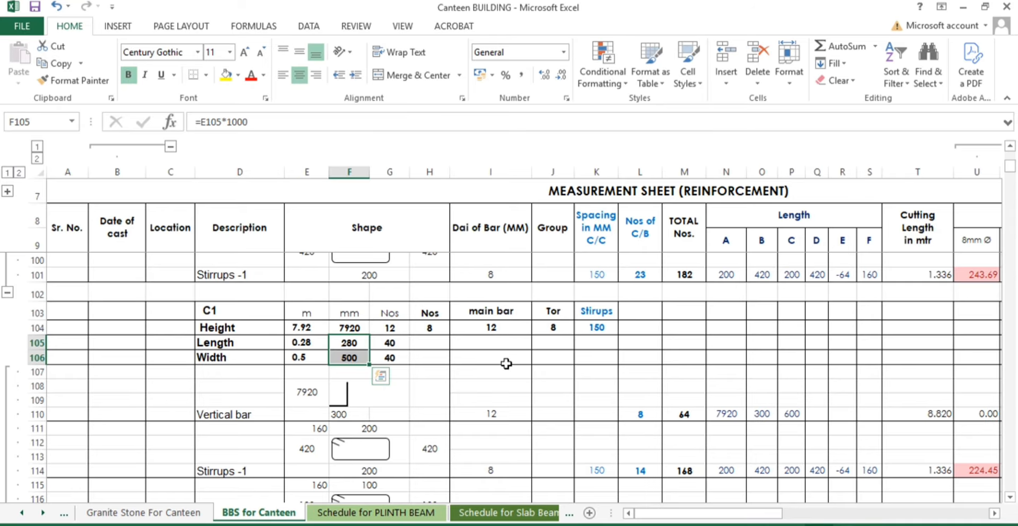
Review C1's height formula and the formula of the length shown beside the vertical bar's shape sketch
left_click(554, 414)
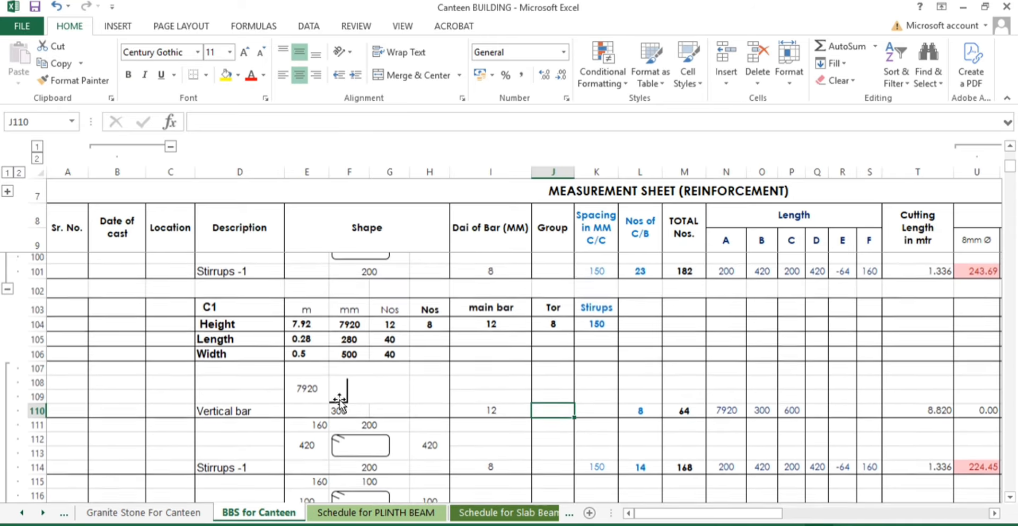
left_click(303, 390)
left_click(306, 324)
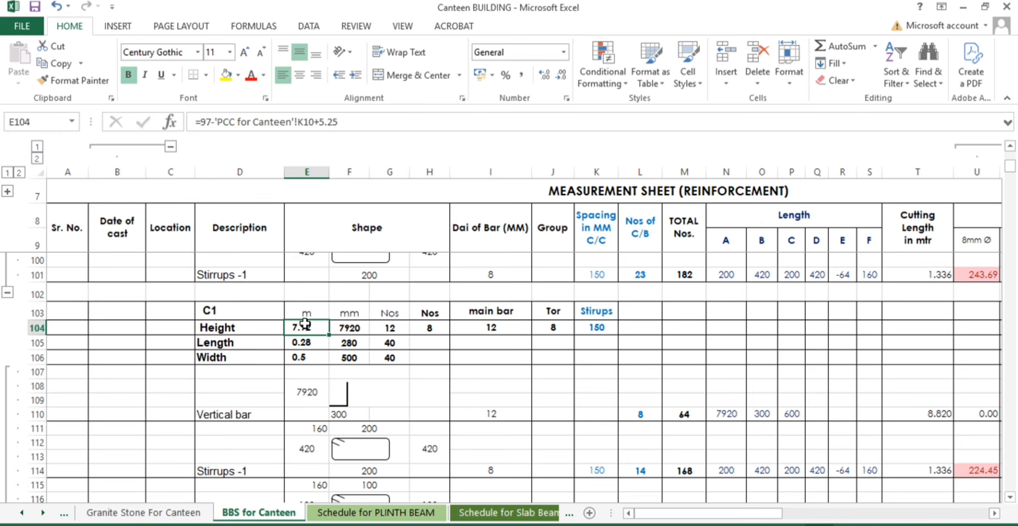
double_click(305, 324)
key("Escape")
left_click(317, 399)
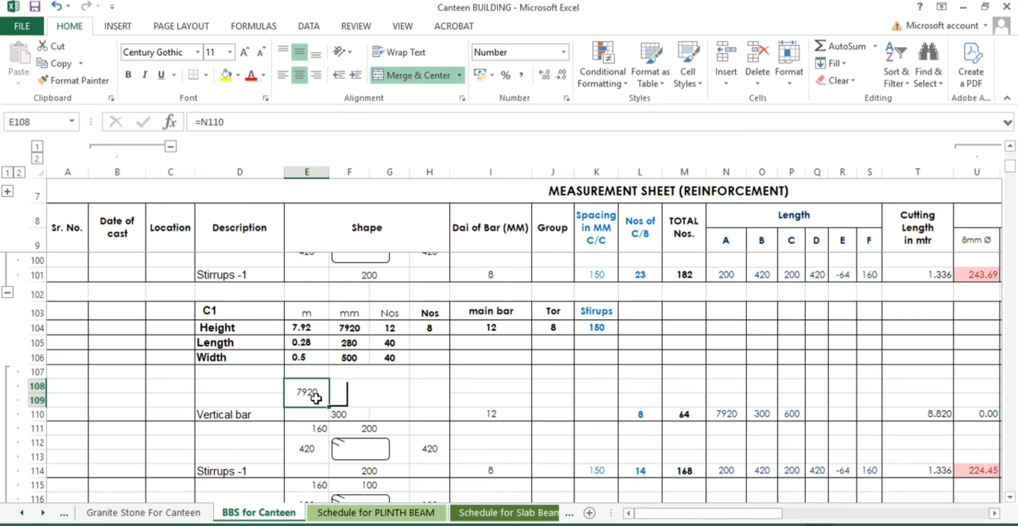
Link length A of C1's vertical bar to the column height in millimetres with =F104
left_click(716, 415)
type("=F104")
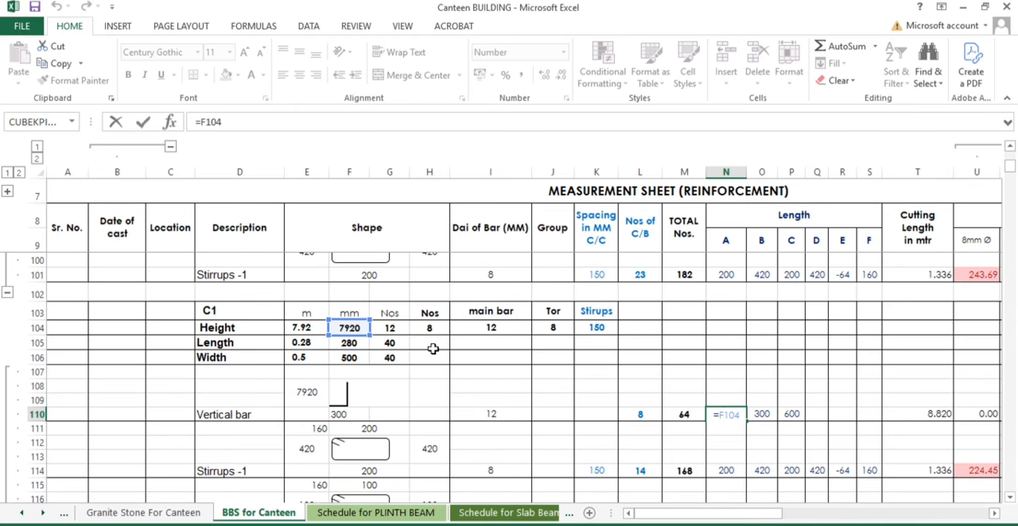
key("ctrl+Return")
Examine lengths B and C of C1's vertical bar
left_click(759, 417)
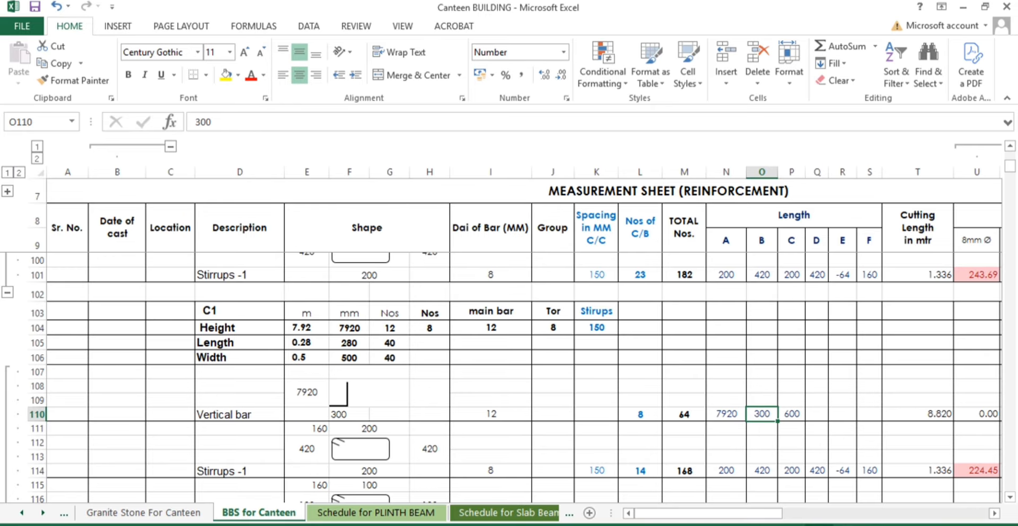
left_click(602, 343)
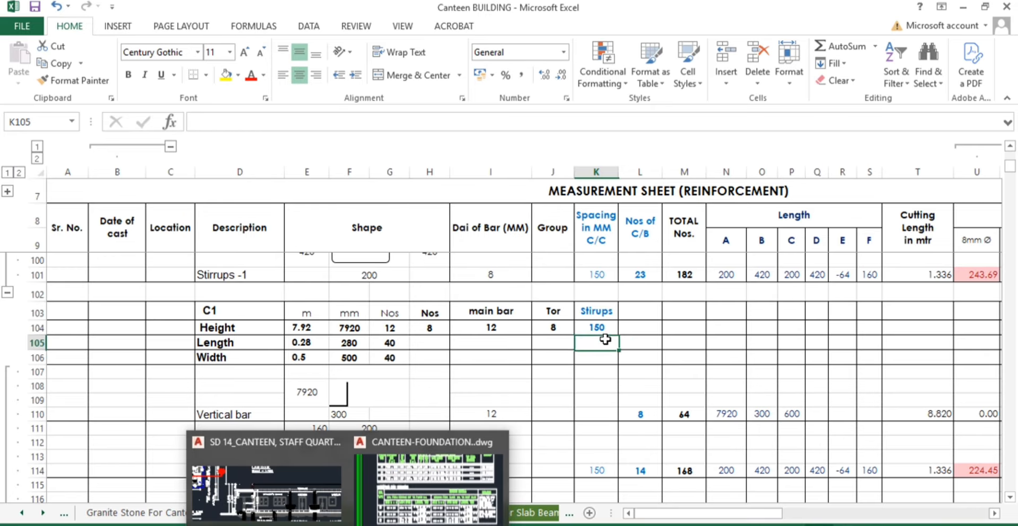
left_click(785, 416)
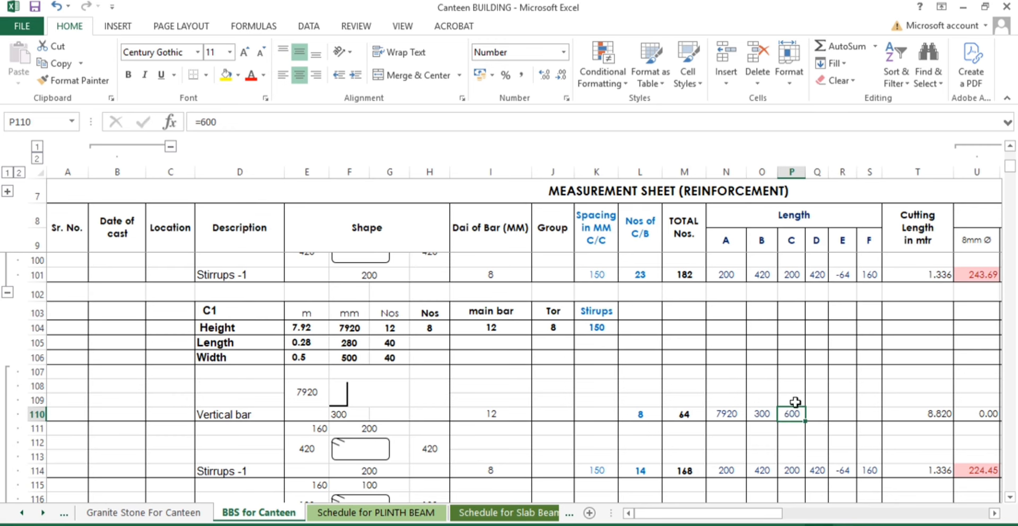
left_click(799, 397)
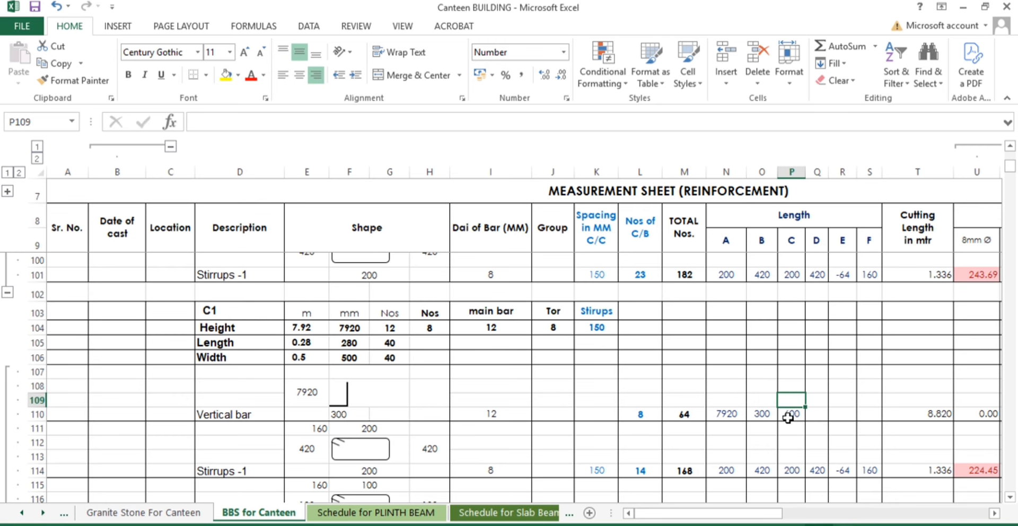
Check length C of C1's vertical bar and review the formula of its cutting length
left_click(789, 417)
left_click_drag(755, 517, 767, 518)
double_click(836, 415)
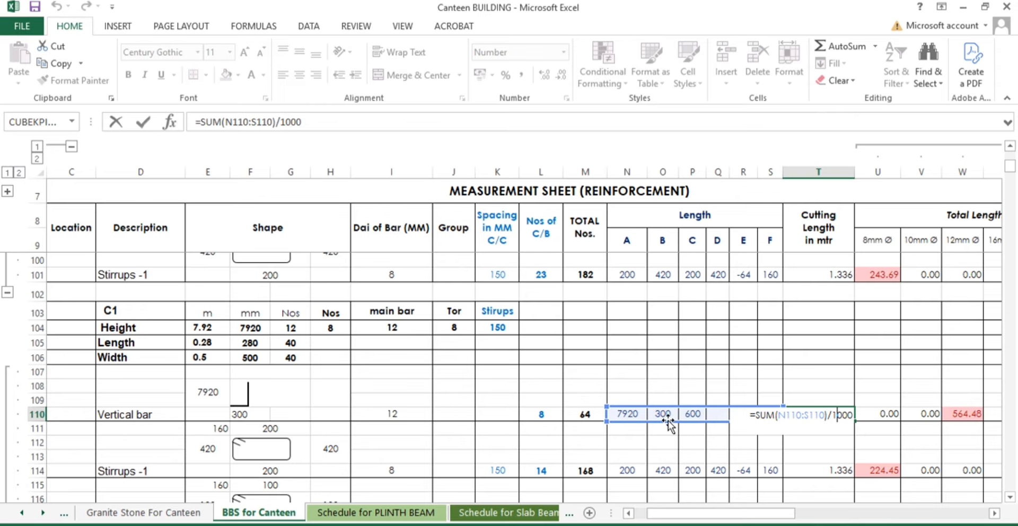
key("ctrl+Return")
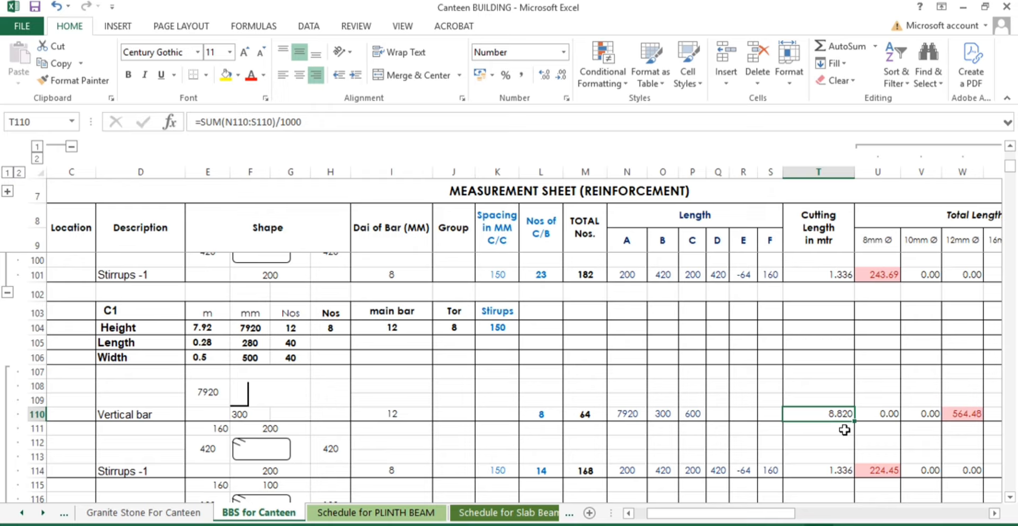
Compare the source of C1's vertical bar count per column with the main bars in the AutoCAD column schedule, and return to Excel
left_click(544, 414)
left_click(549, 422)
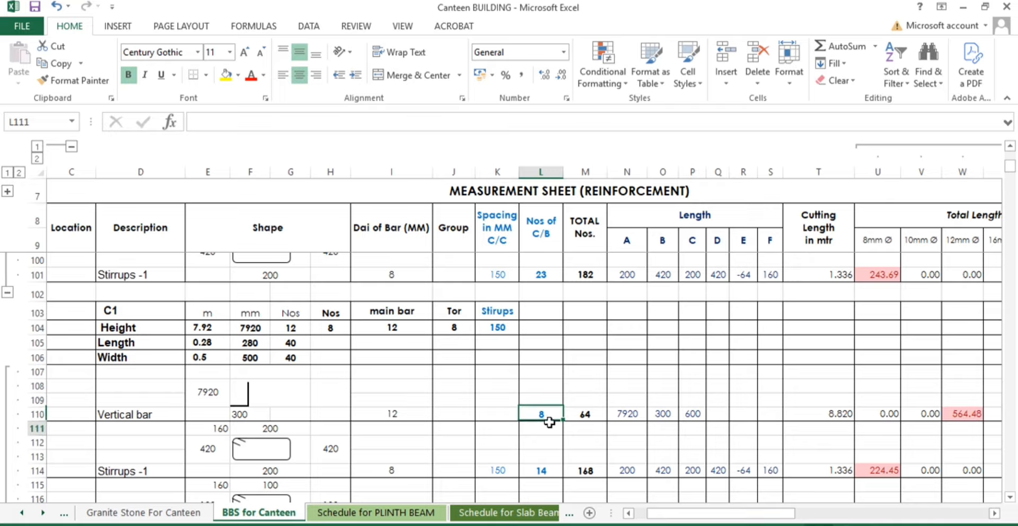
left_click(551, 419)
type("=H104")
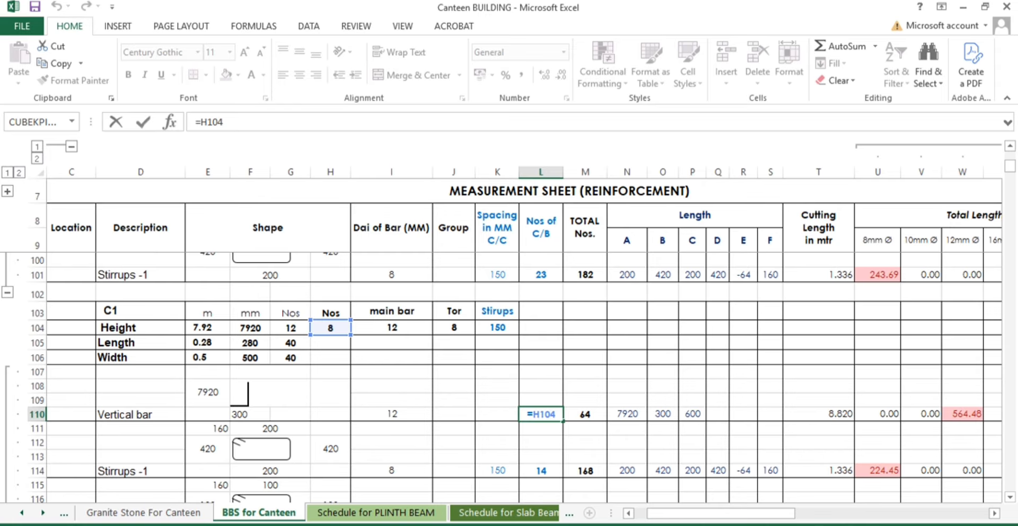
left_click(348, 525)
left_click(413, 509)
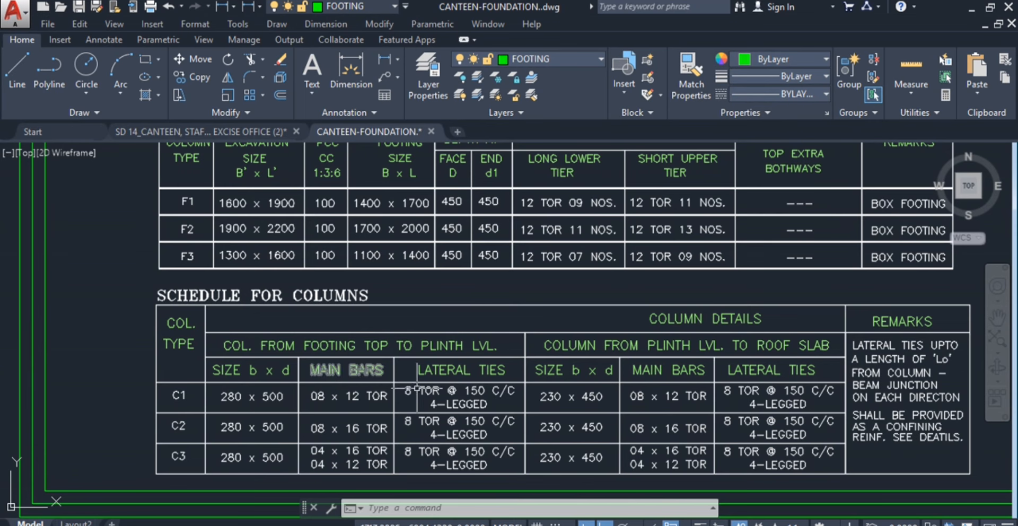
key("alt+Tab")
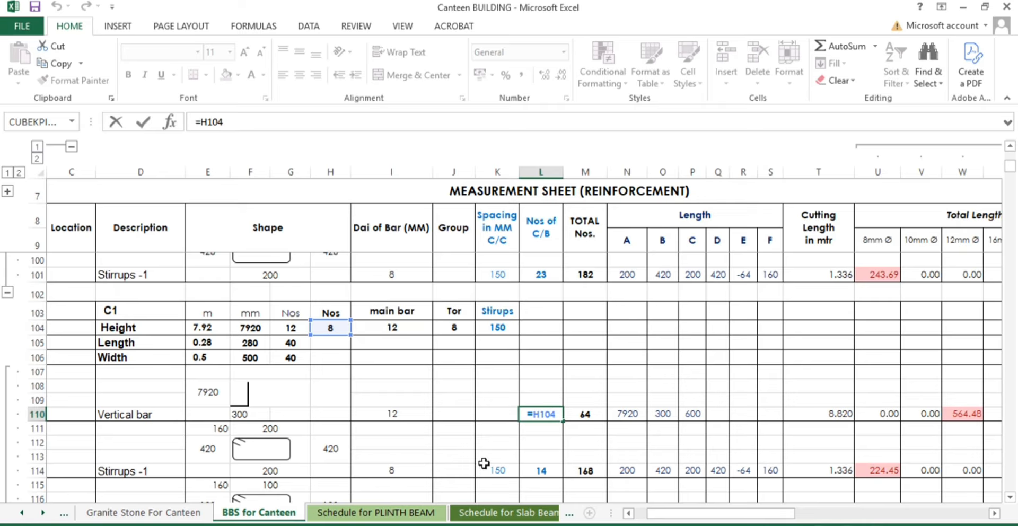
Review the formula behind the total number of C1's vertical bars
left_click(586, 417)
double_click(585, 416)
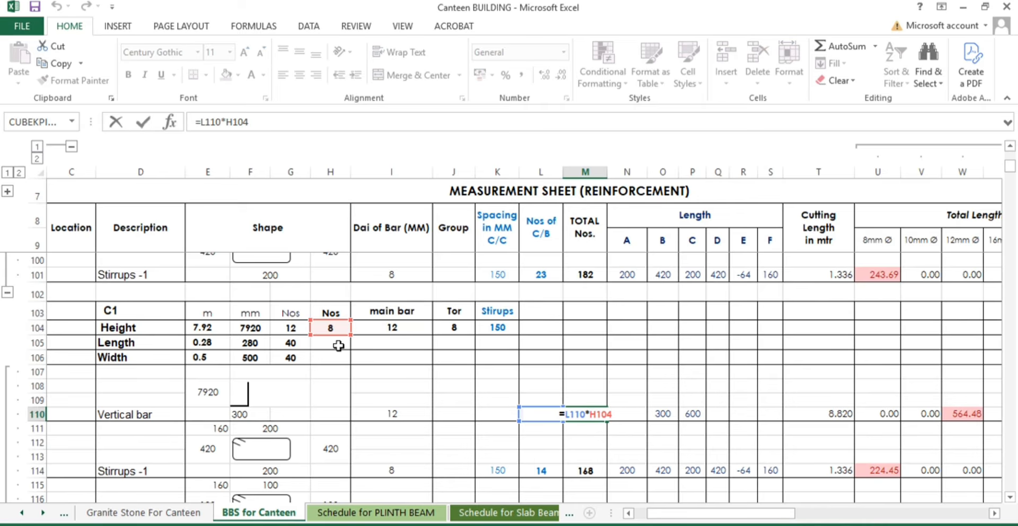
key("ctrl+Return")
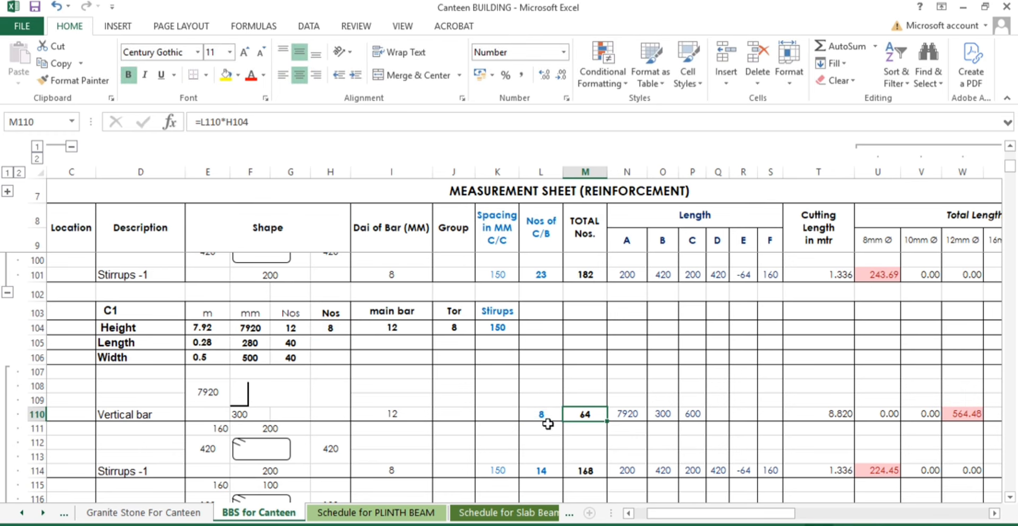
Change the formula for C1's vertical bar count per column in L110 to =J104
double_click(541, 414)
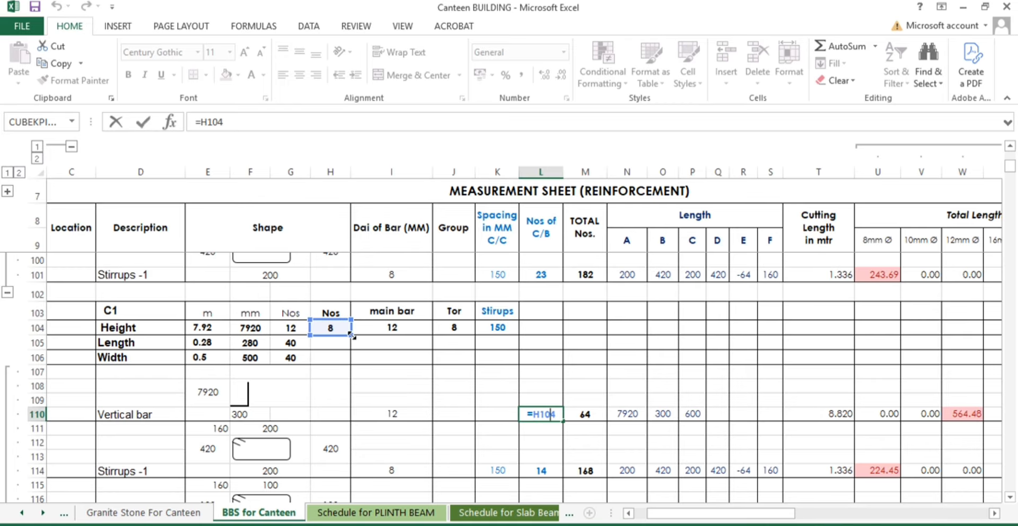
left_click_drag(352, 335, 477, 335)
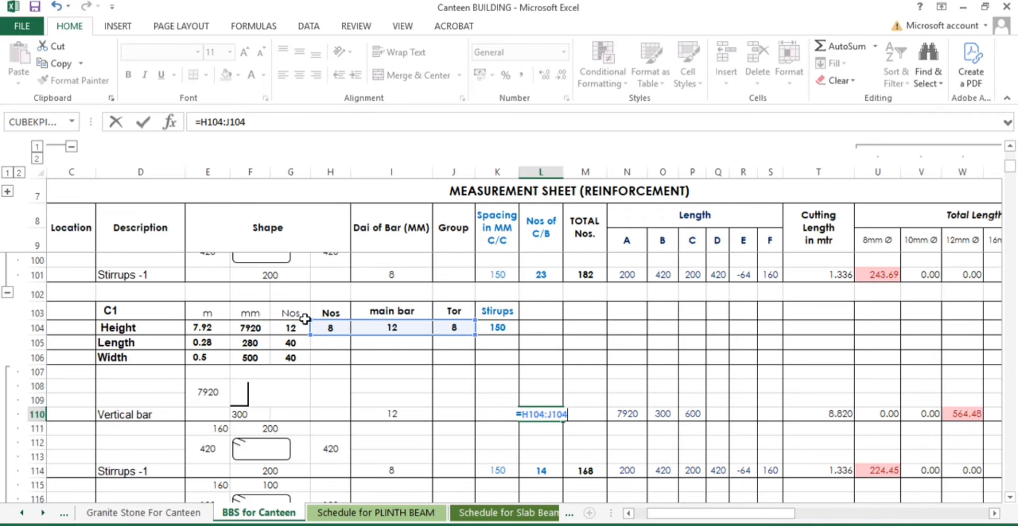
left_click(459, 327)
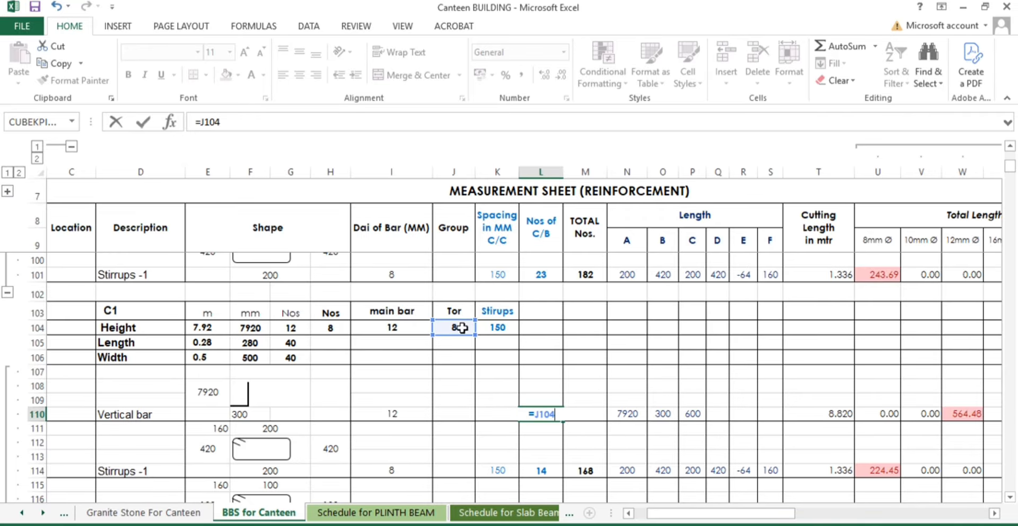
key("Return")
double_click(536, 414)
key("Escape")
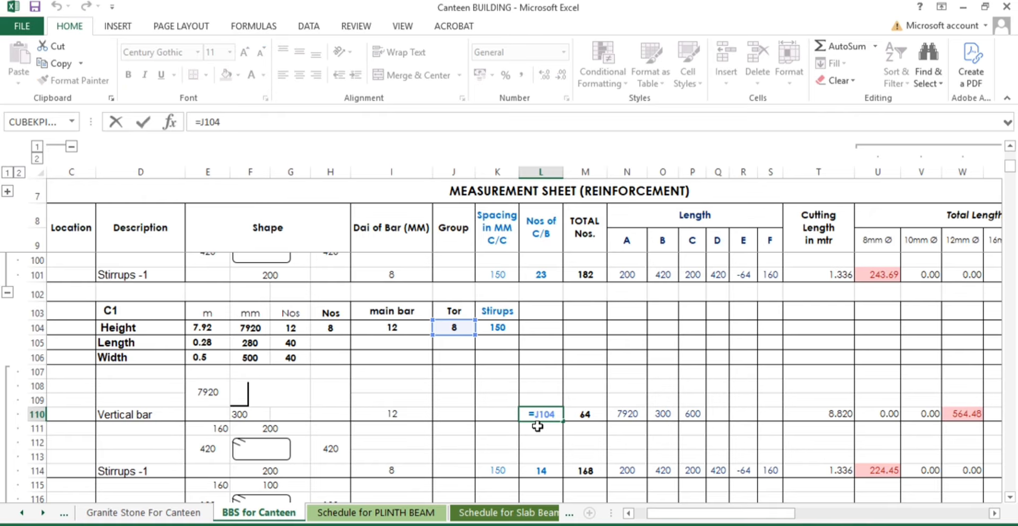
key("Escape")
Recheck which cells the total number of C1's vertical bars multiplies
left_click(599, 414)
double_click(599, 413)
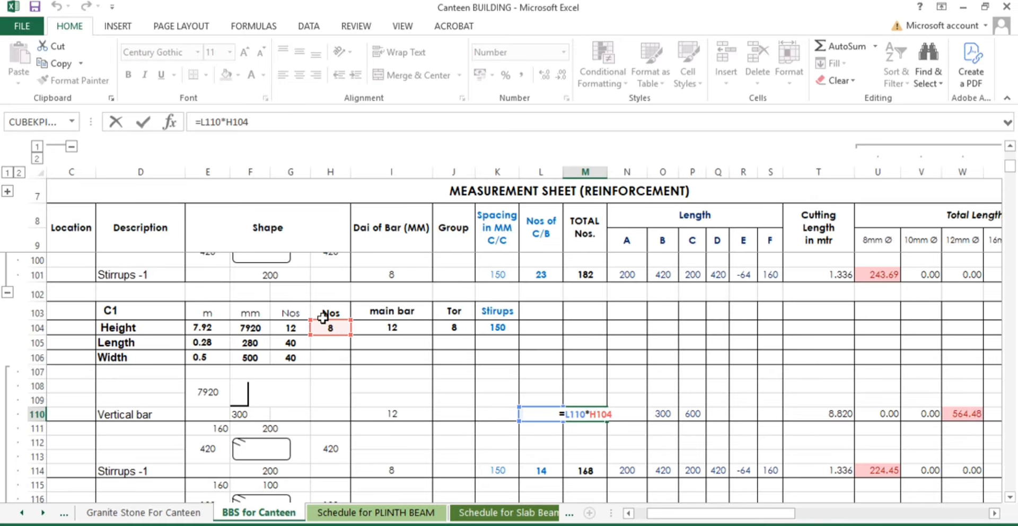
key("Escape")
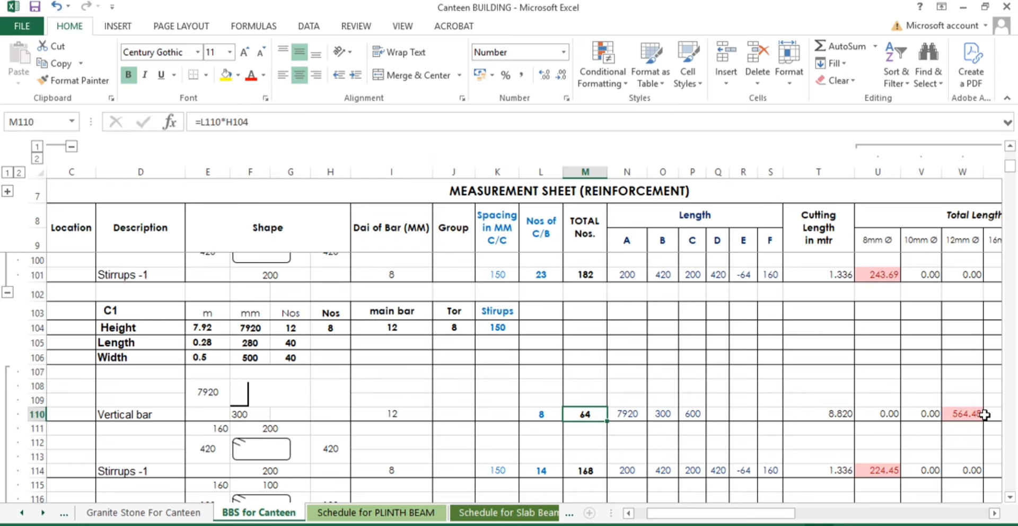
Review the IF formula that gives the total length of 12 mm bar for C1's vertical bar
key("Right")
key("Right")
key("Right")
key("Right")
key("Right")
key("Right")
key("Right")
key("Right")
key("Right")
key("Right")
key("Right")
key("Right")
key("Right")
key("Right")
scroll(602, 427, "right", 3)
left_click_drag(844, 513, 777, 513)
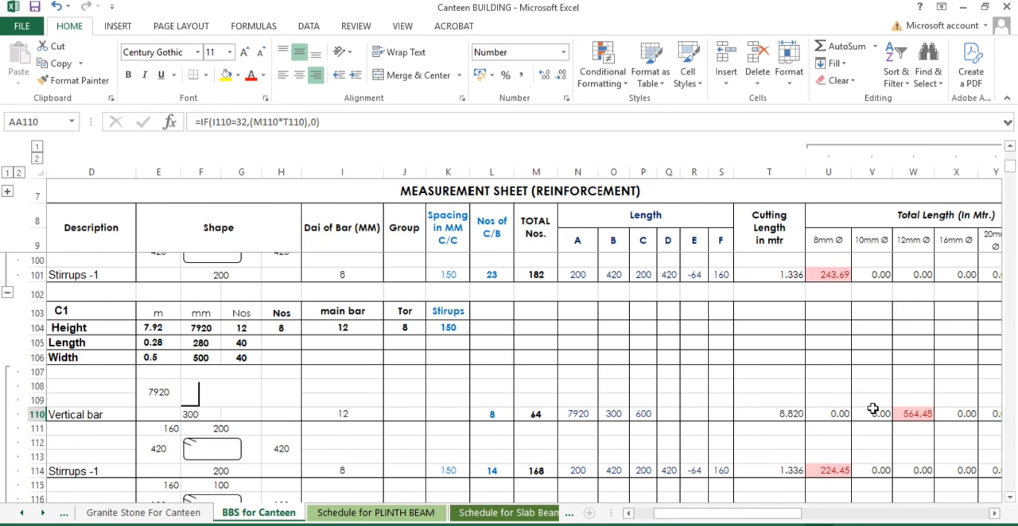
double_click(902, 414)
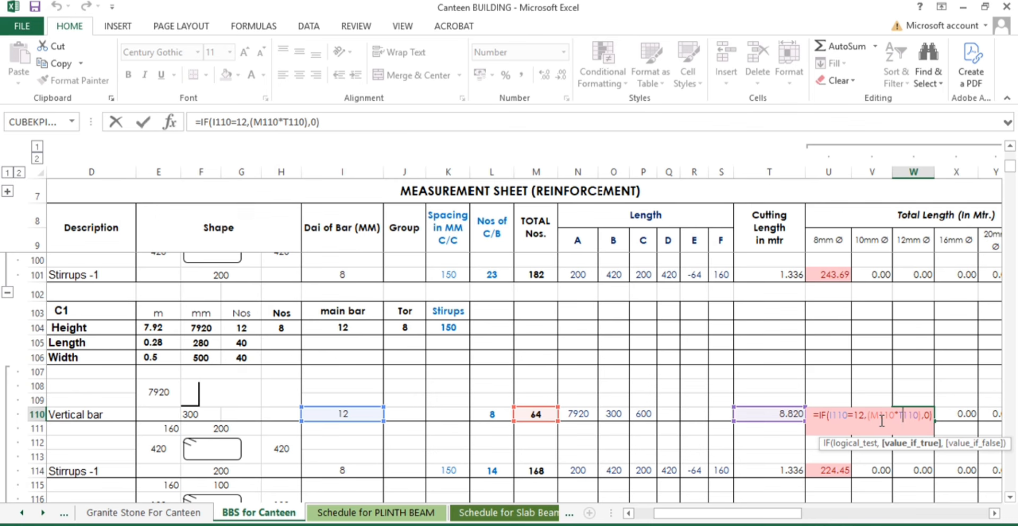
key("Return")
Set the bar diameter of C1's vertical bar to 16 mm
left_click(343, 415)
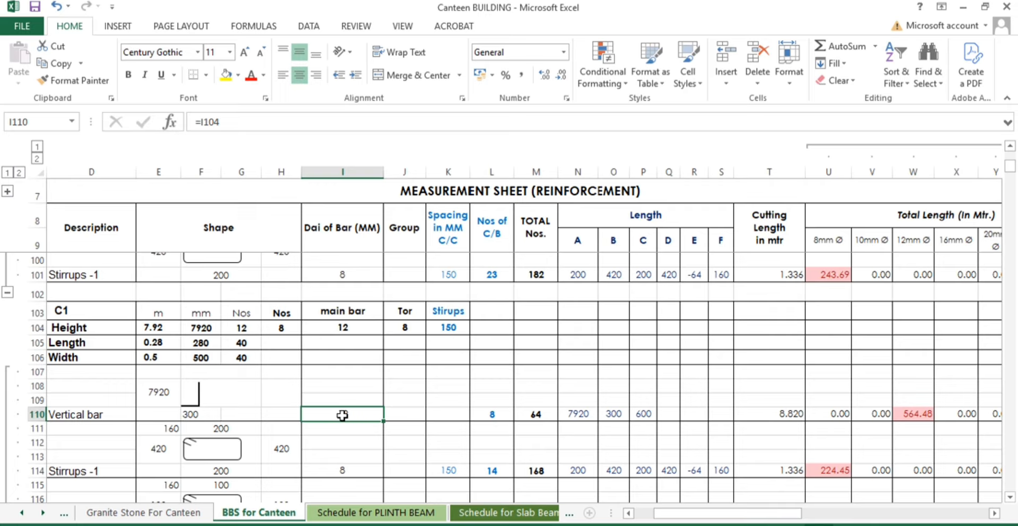
type("16")
key("Return")
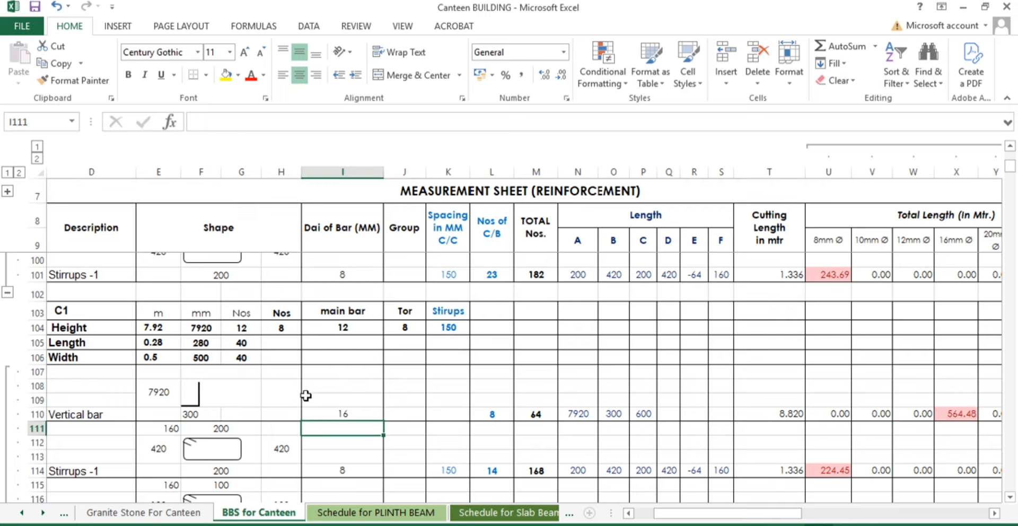
Set the bar diameter of C1's vertical bar to 12 mm
left_click(318, 410)
type("1")
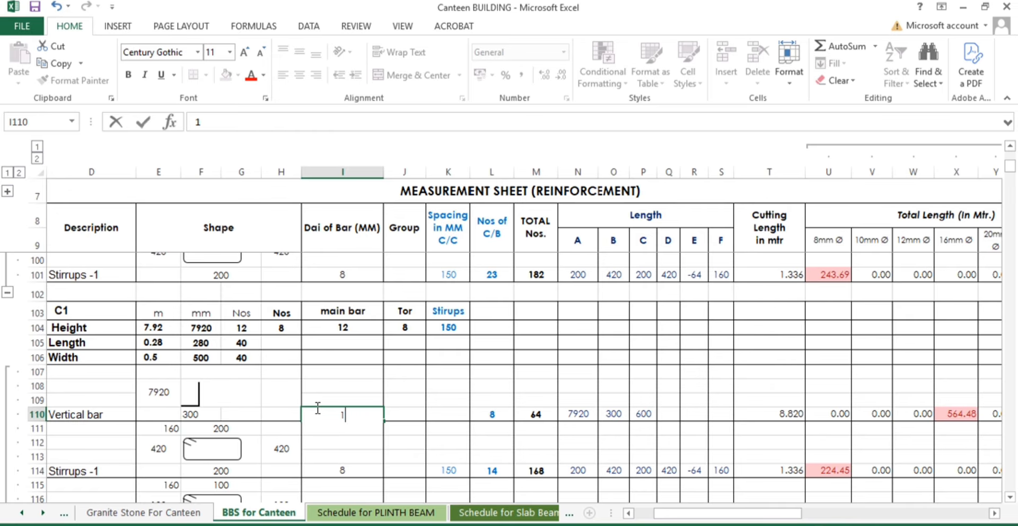
type("2")
key("Return")
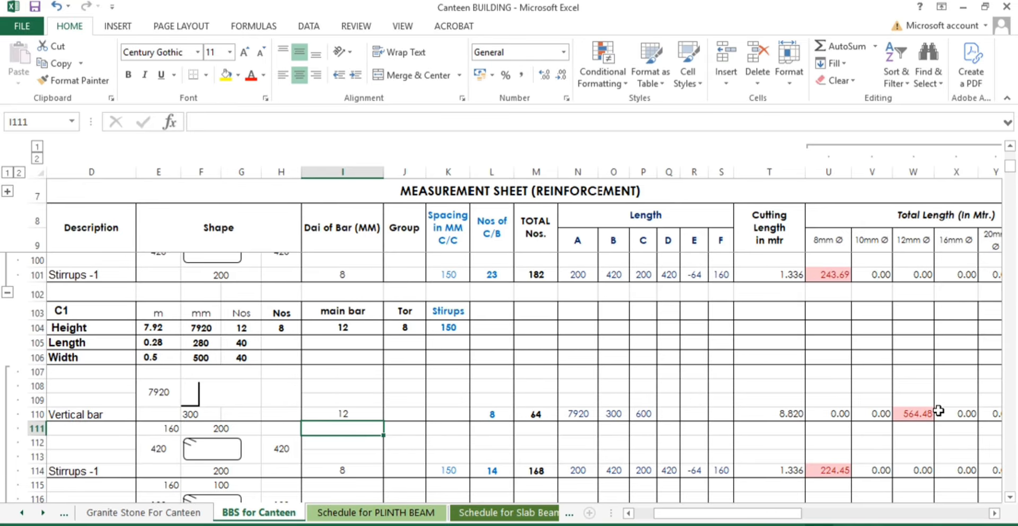
Examine the shape sketch of C1's Stirrups -1, the link behind its side length and its number per column
left_click_drag(767, 513, 578, 523)
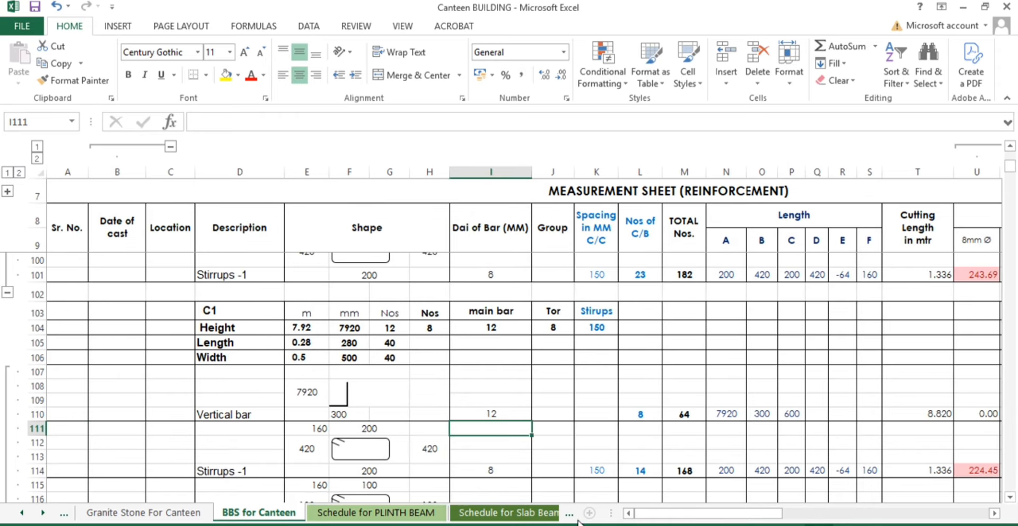
scroll(321, 433, "down", 1)
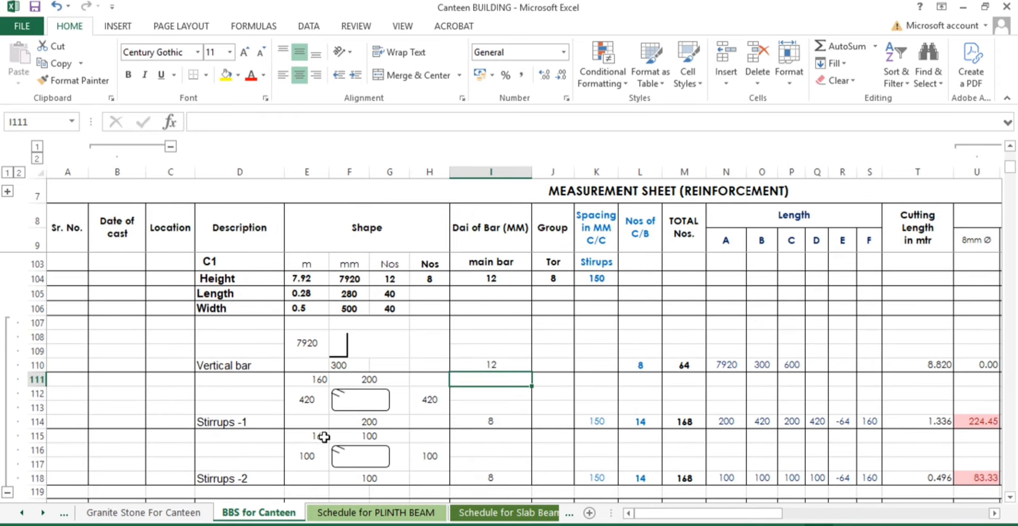
scroll(323, 437, "up", 1)
scroll(430, 447, "down", 1)
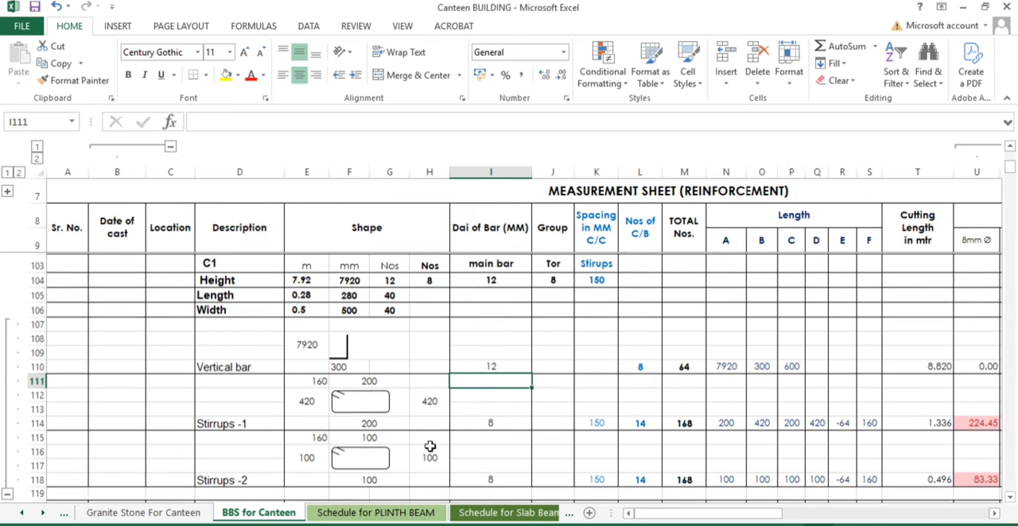
scroll(397, 488, "up", 1)
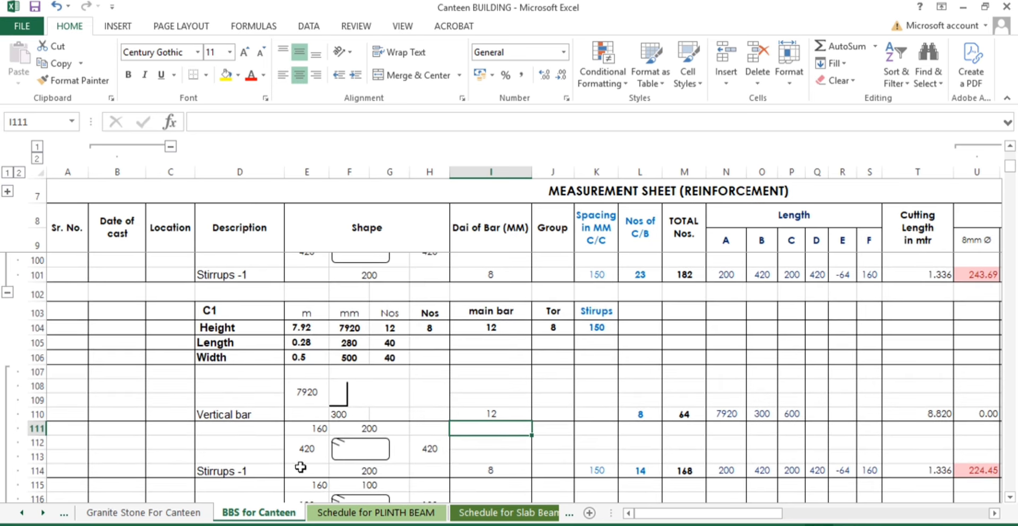
left_click(308, 452)
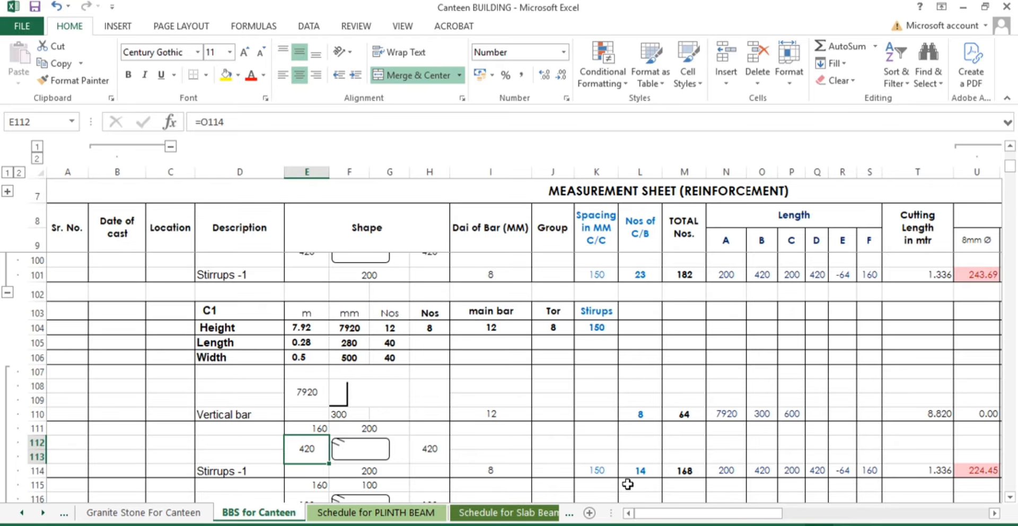
left_click(641, 470)
Review the formulas of lengths A and B of C1's Stirrups -1, and select lengths B to D
double_click(728, 471)
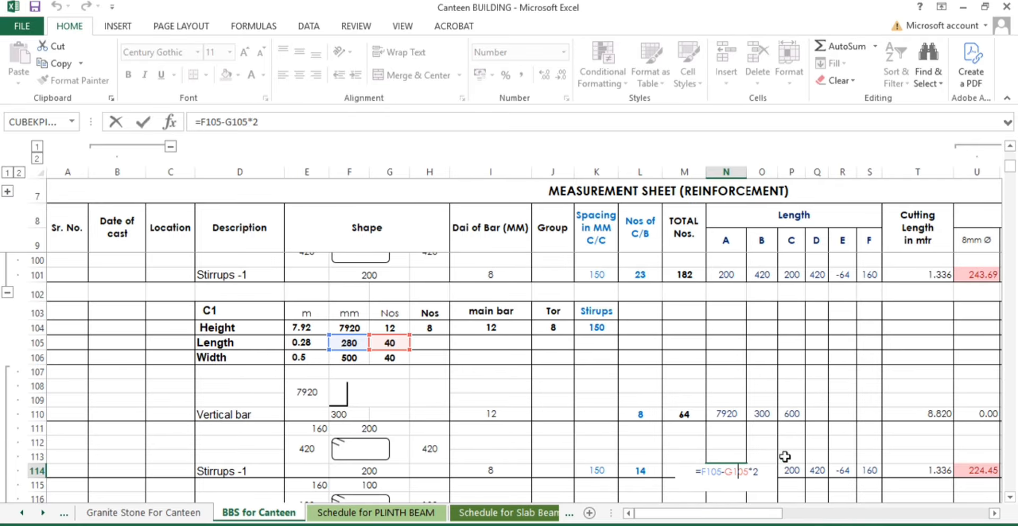
key("Escape")
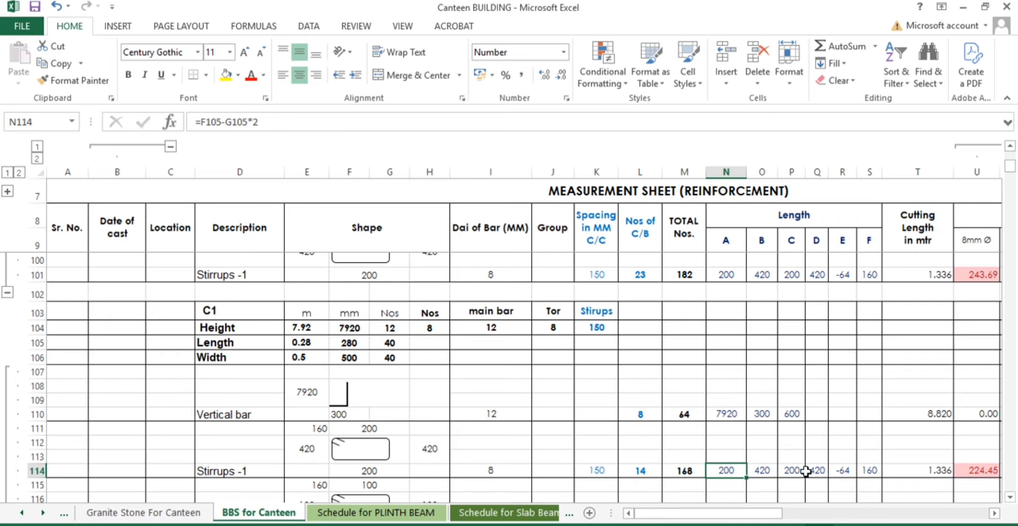
left_click(758, 466)
double_click(764, 472)
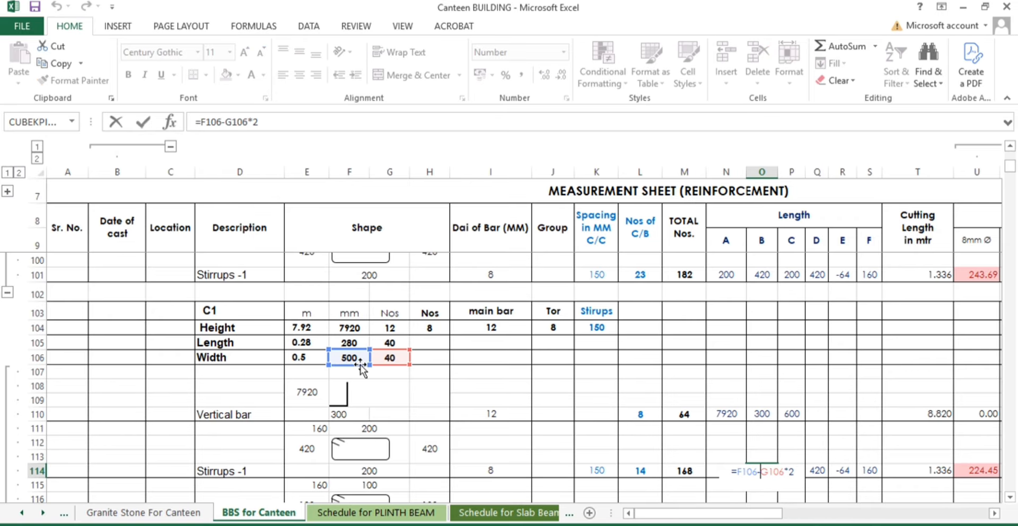
key("Escape")
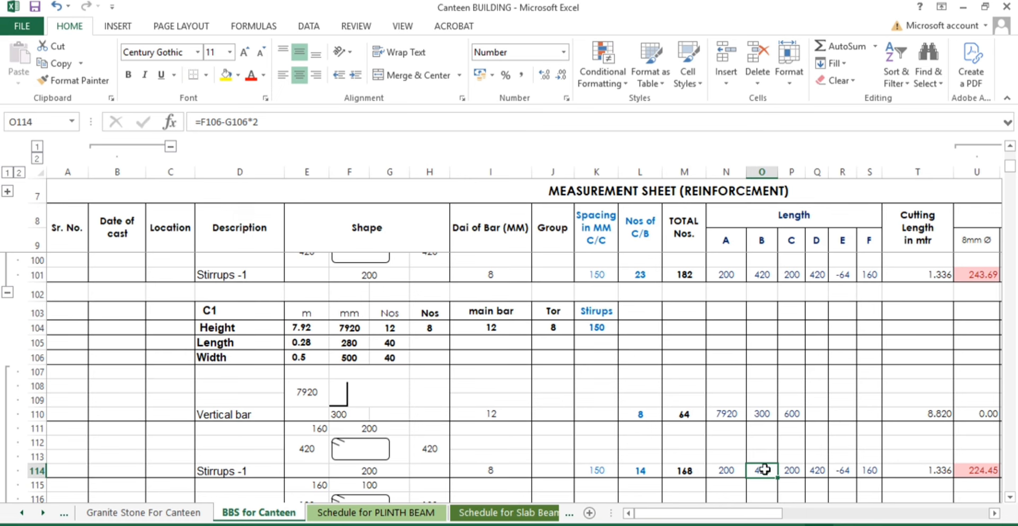
left_click_drag(777, 477, 818, 473)
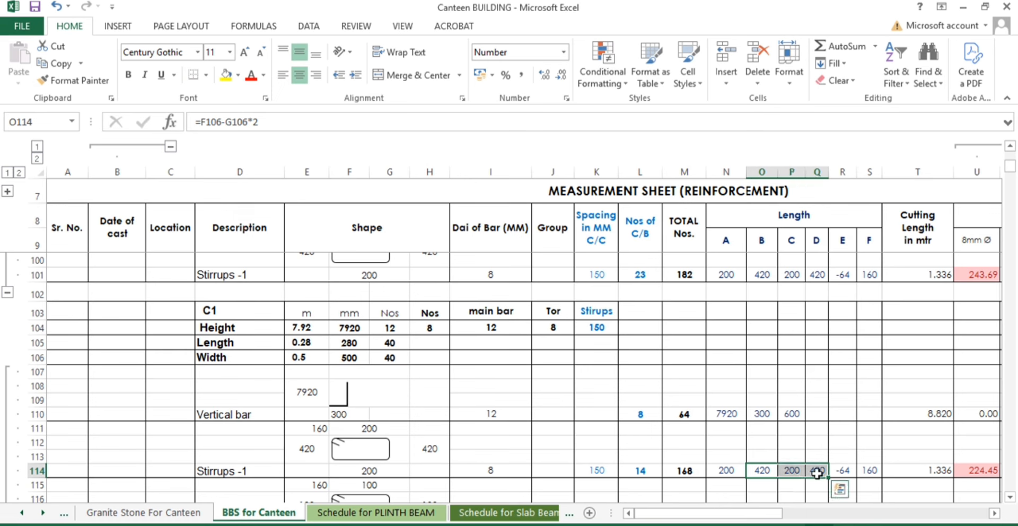
Review the cutting length formula of C1's Stirrups -1 together with its lengths E and F
double_click(943, 471)
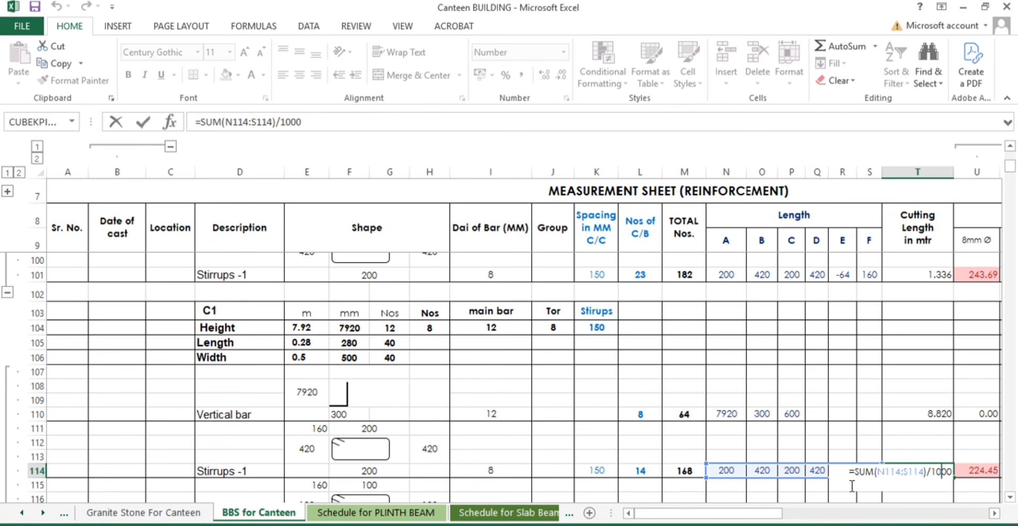
key("Escape")
left_click(846, 470)
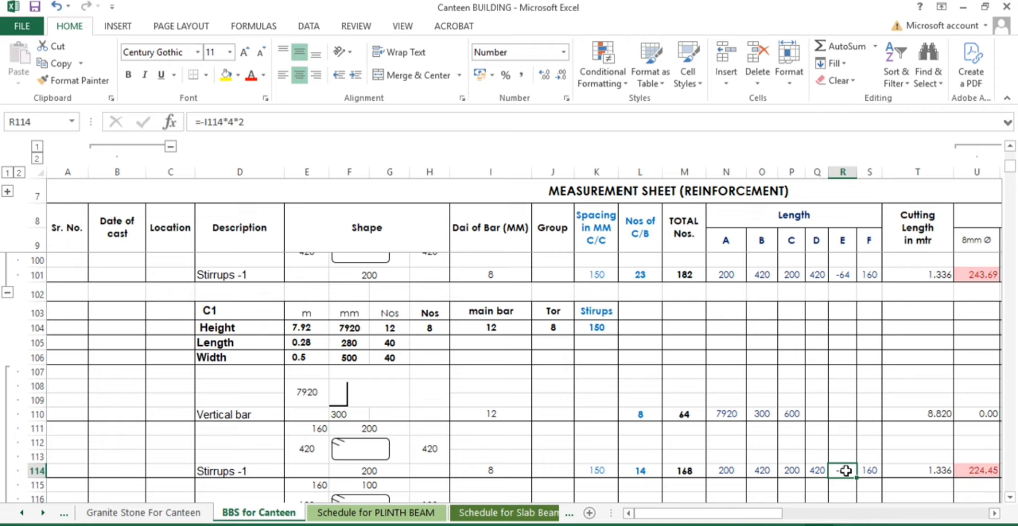
left_click(871, 474)
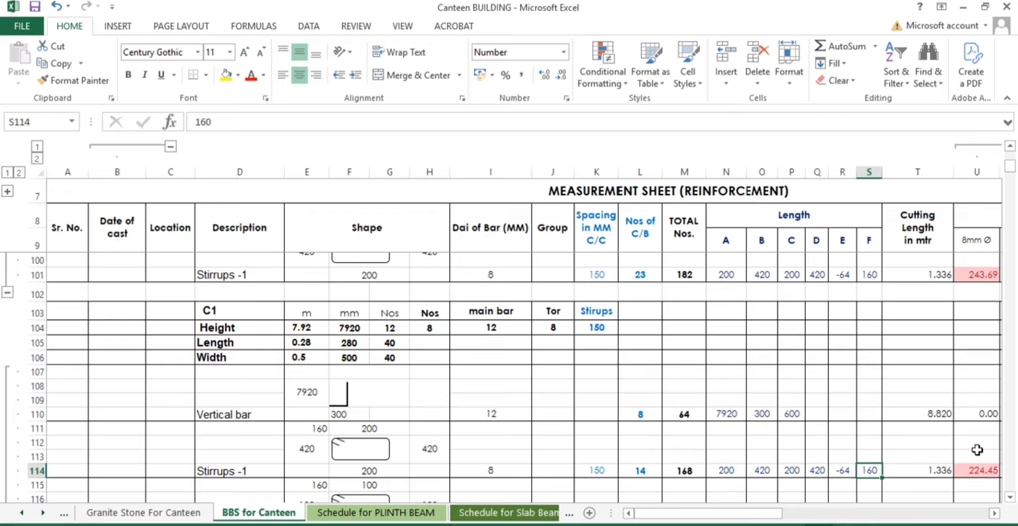
double_click(943, 468)
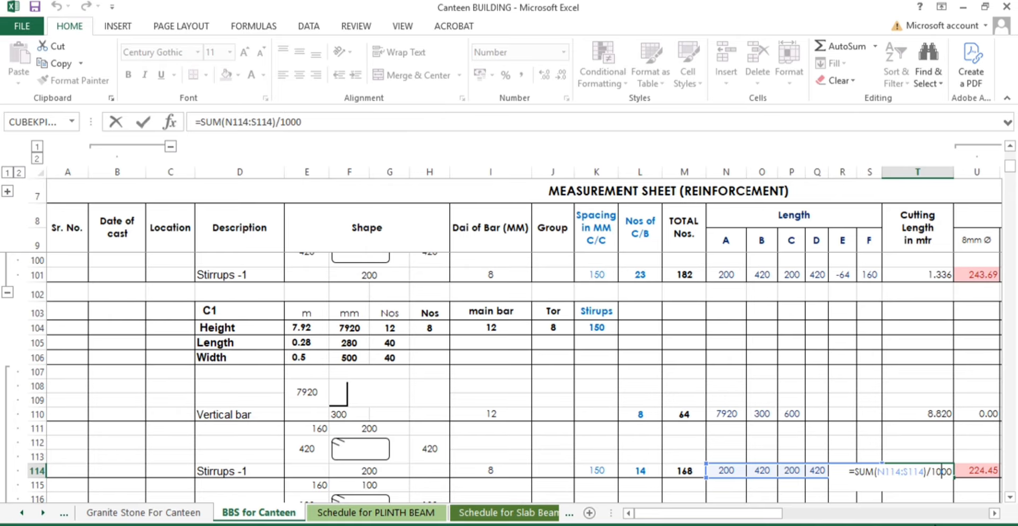
key("Escape")
left_click_drag(764, 513, 771, 513)
scroll(618, 466, "down", 3)
scroll(620, 467, "up", 3)
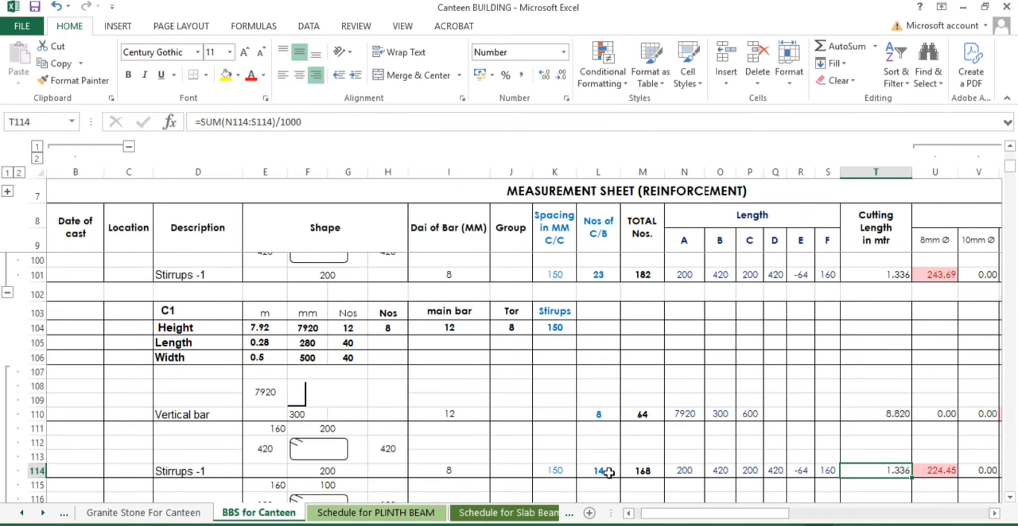
Replace the number per column of C1's Stirrups -1 with the formula =(N110/K114)+1, dividing the vertical bar length by the spacing
left_click(555, 471)
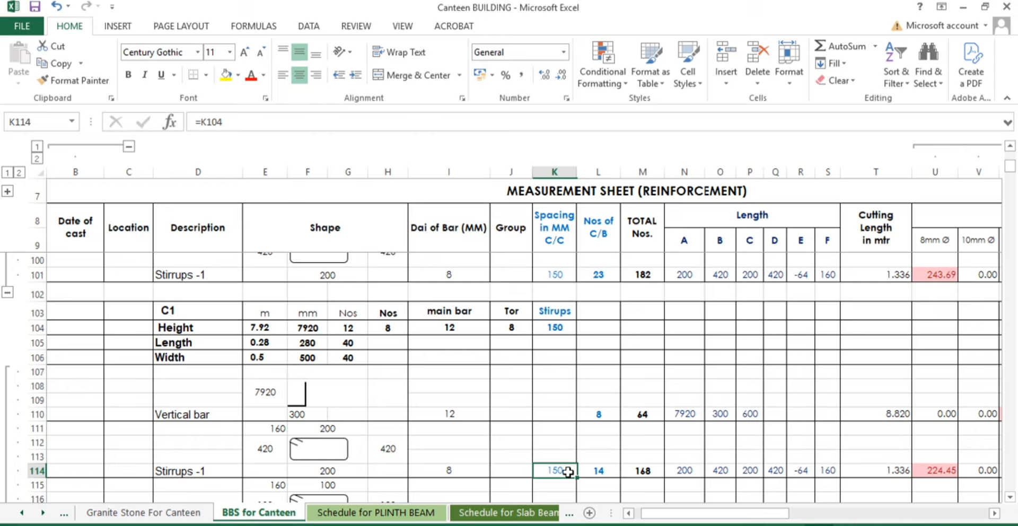
double_click(600, 472)
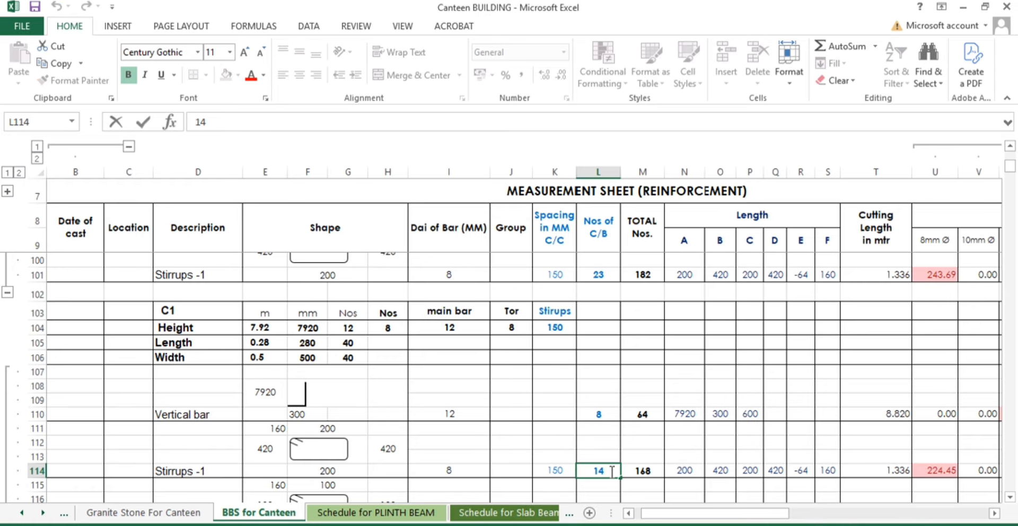
key("BackSpace")
key("BackSpace")
type("=")
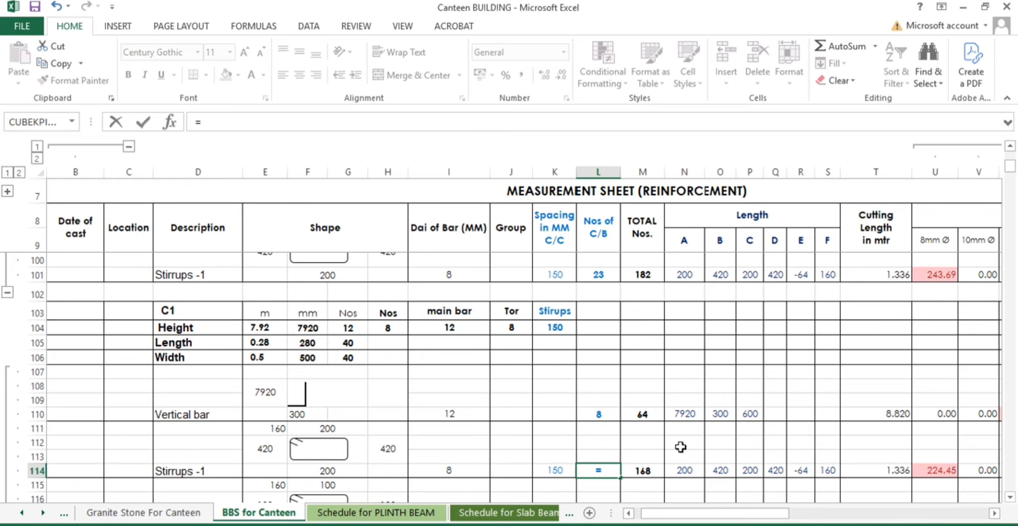
left_click(692, 413)
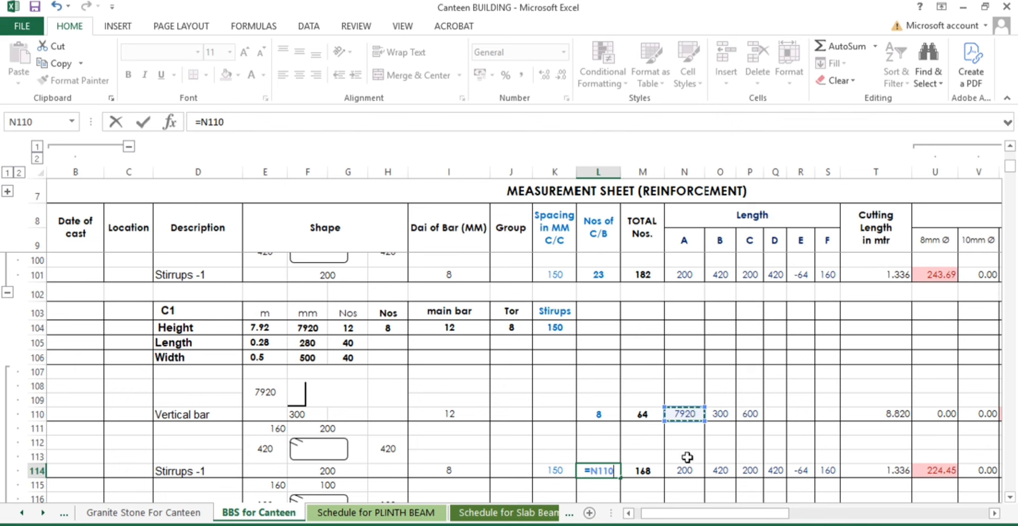
type("/")
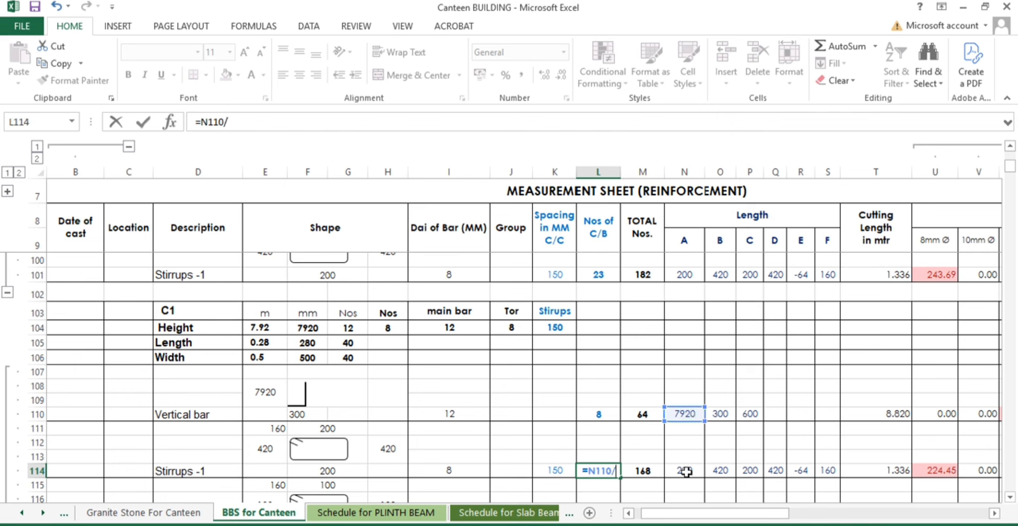
left_click(552, 471)
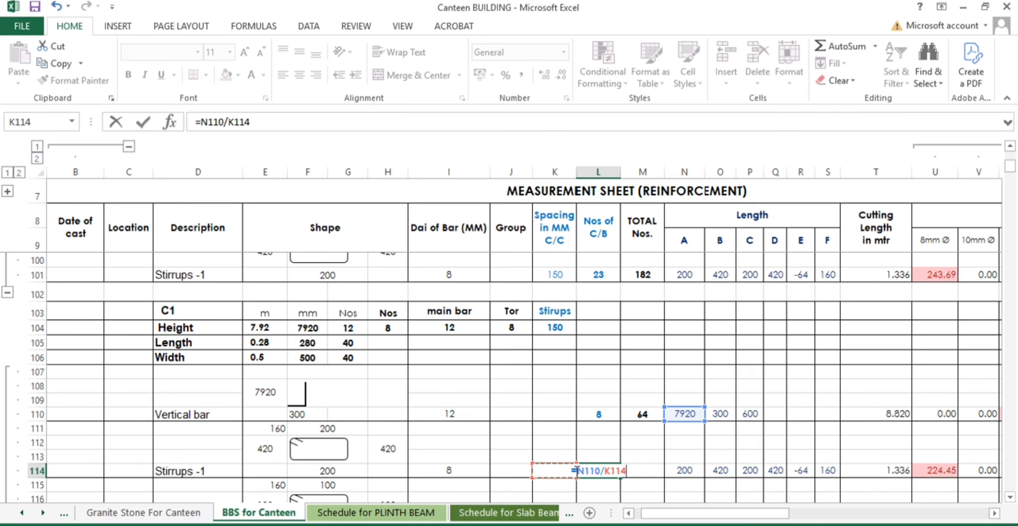
left_click(577, 471)
type("(")
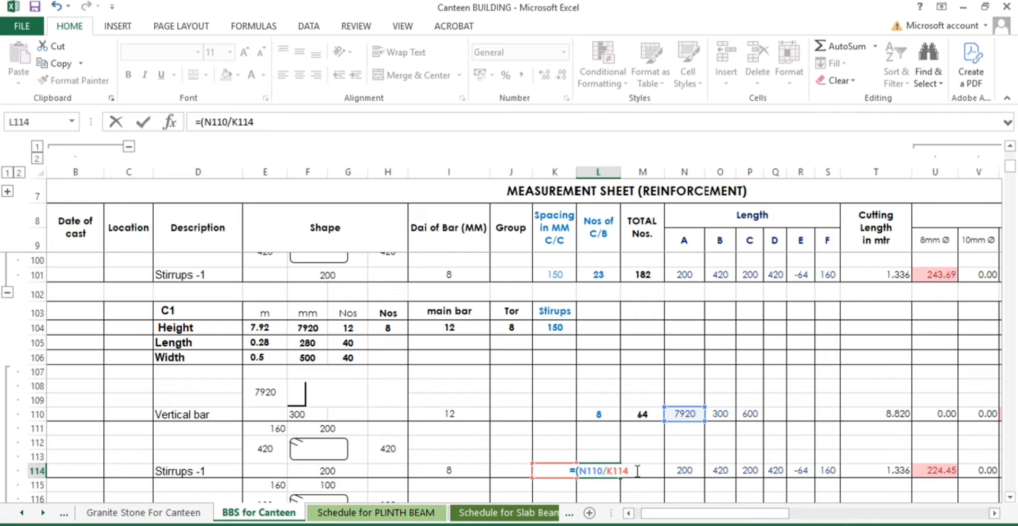
type(")")
type("+")
type("1")
key("Return")
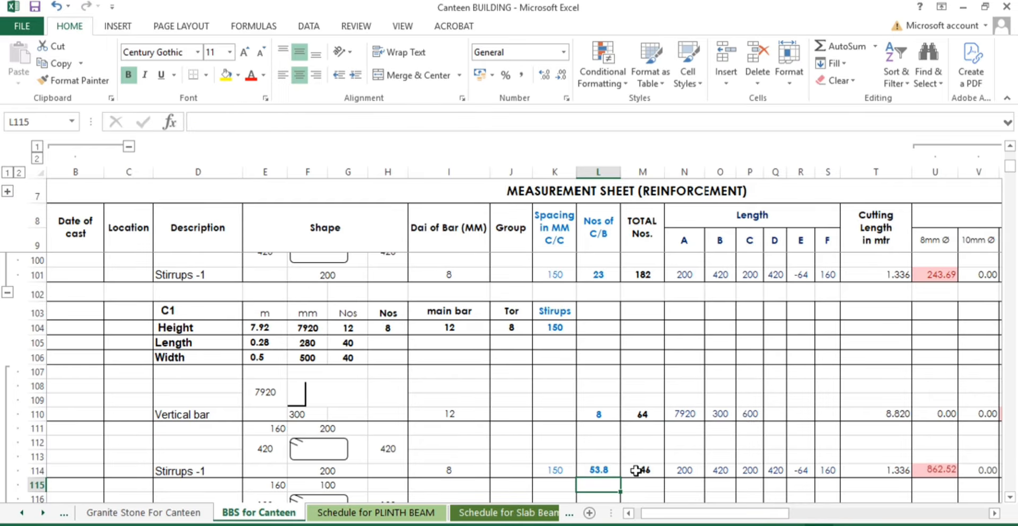
left_click(602, 473)
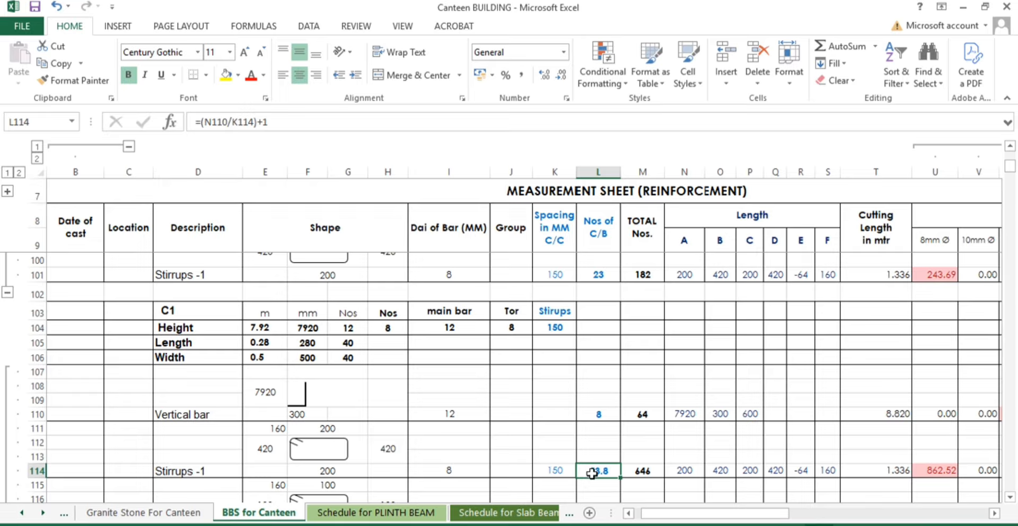
Correct the total number formula of C1's Stirrups -1 to =L114*H104, so it multiplies by the number of columns
double_click(650, 471)
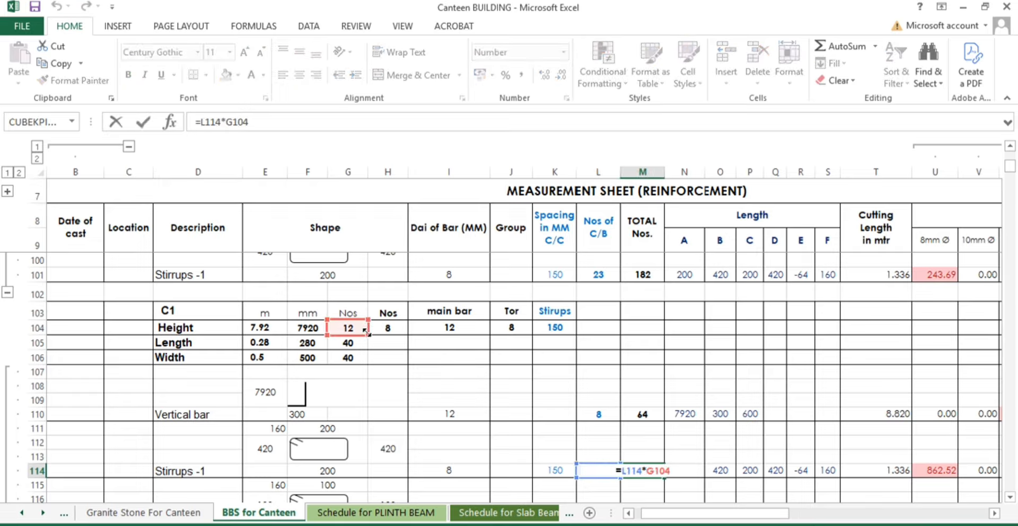
left_click_drag(366, 331, 409, 335)
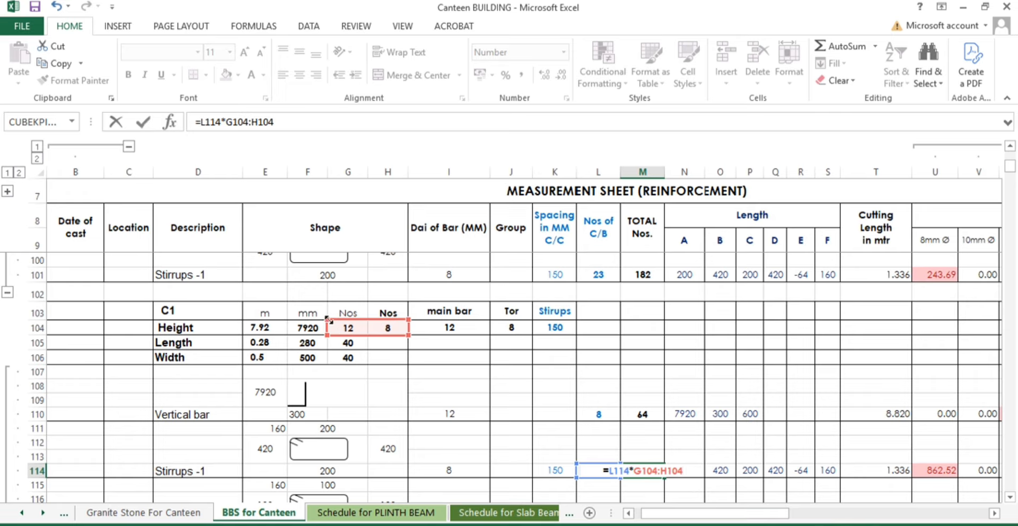
left_click_drag(327, 320, 369, 320)
key("Return")
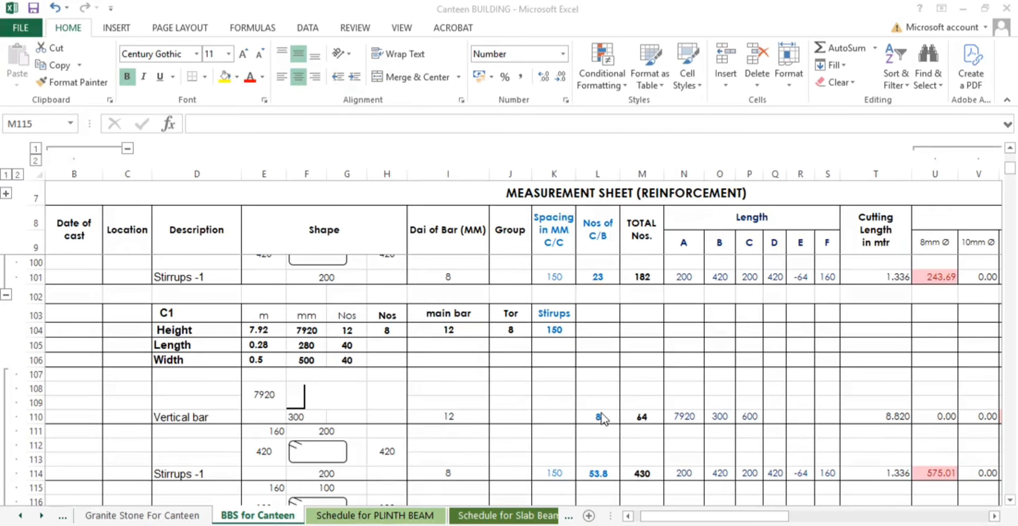
left_click(646, 472)
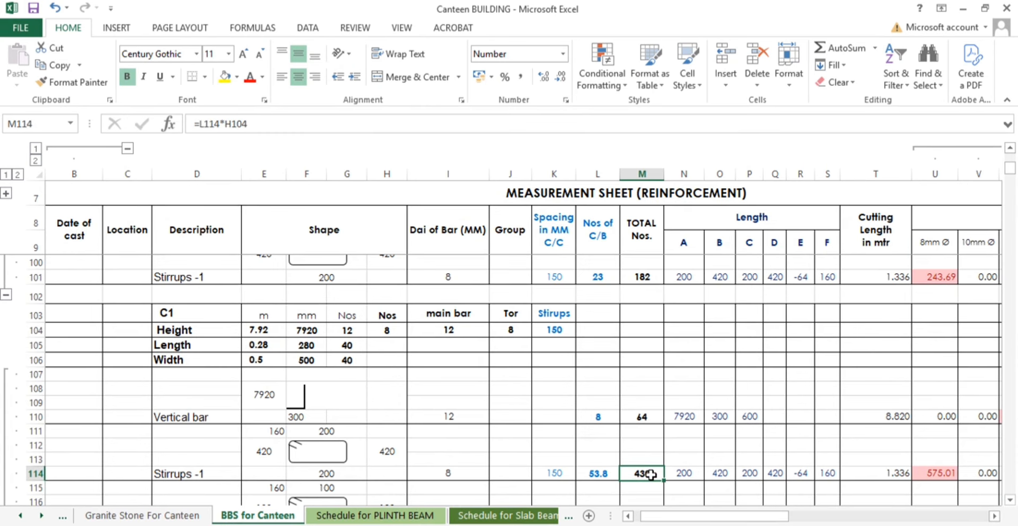
Review the 8 mm total length formula of C1's Stirrups -1
scroll(650, 476, "down", 1)
left_click(687, 460)
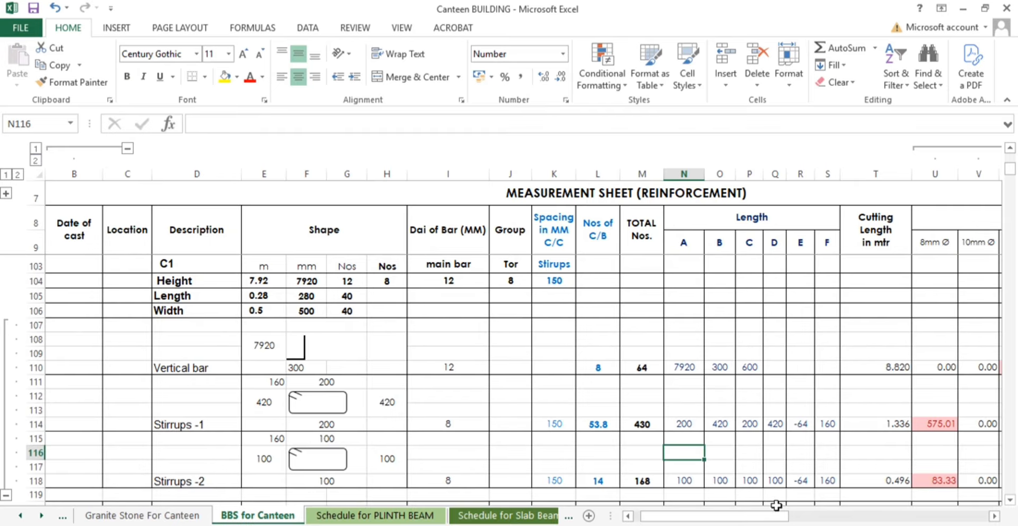
left_click_drag(755, 517, 774, 517)
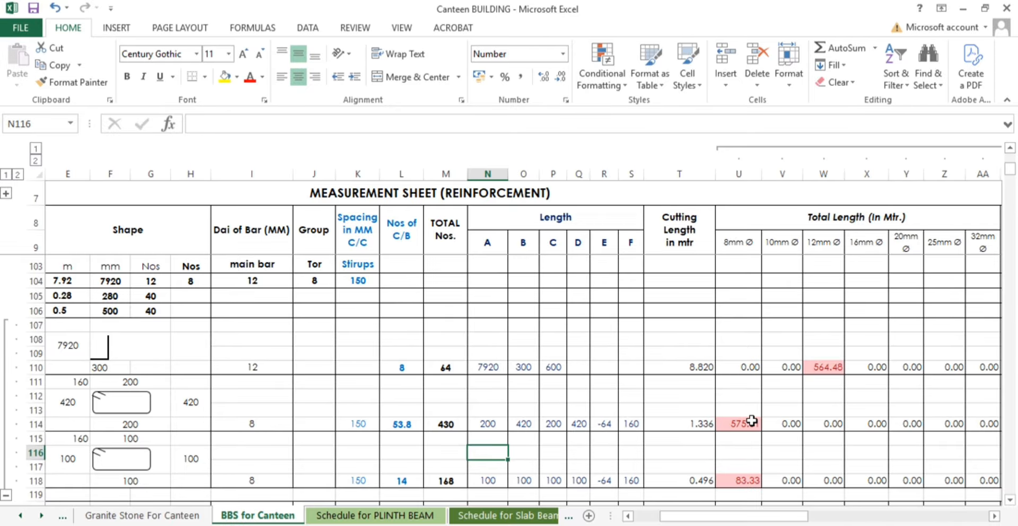
double_click(753, 426)
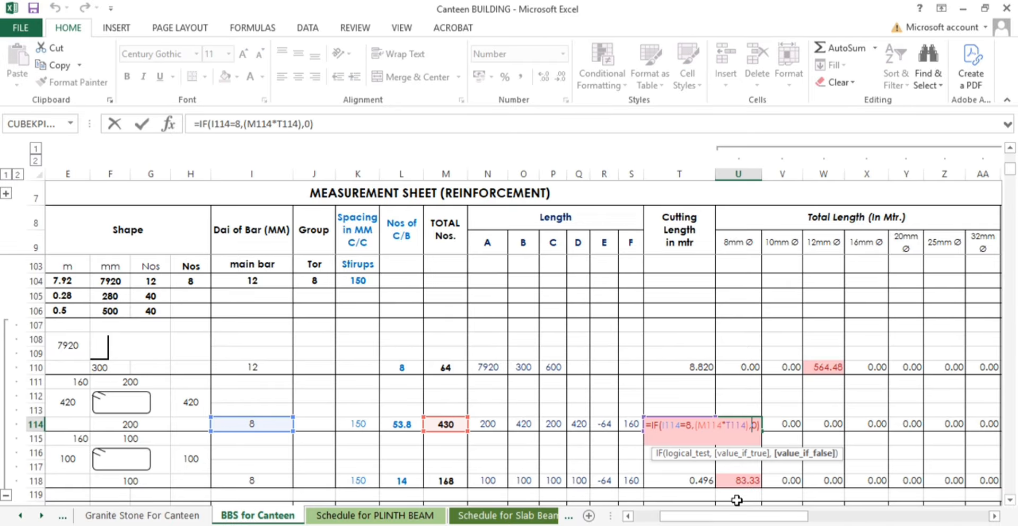
key("Escape")
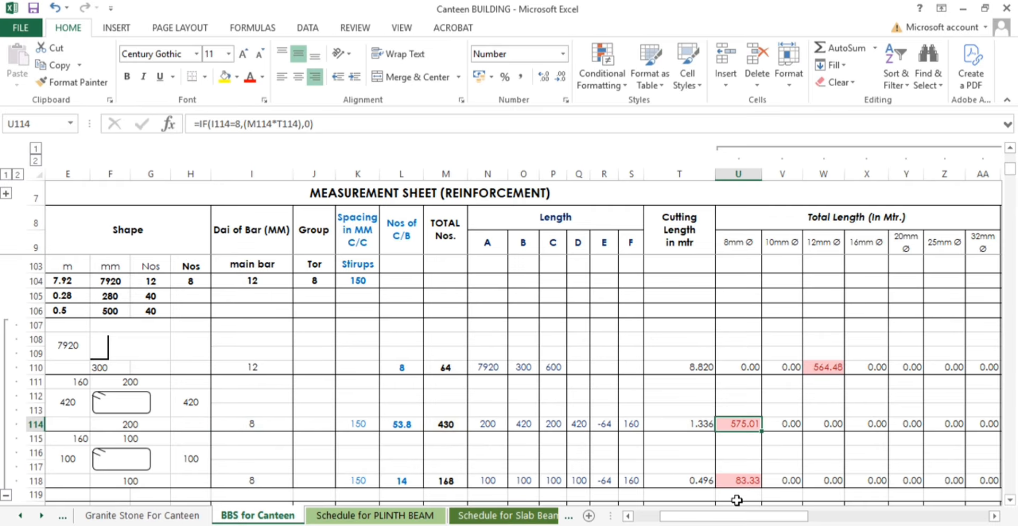
Divide the 8 mm total length of Stirrups -1 by 12 in the cell below it, and clear that trial calculation
left_click(751, 439)
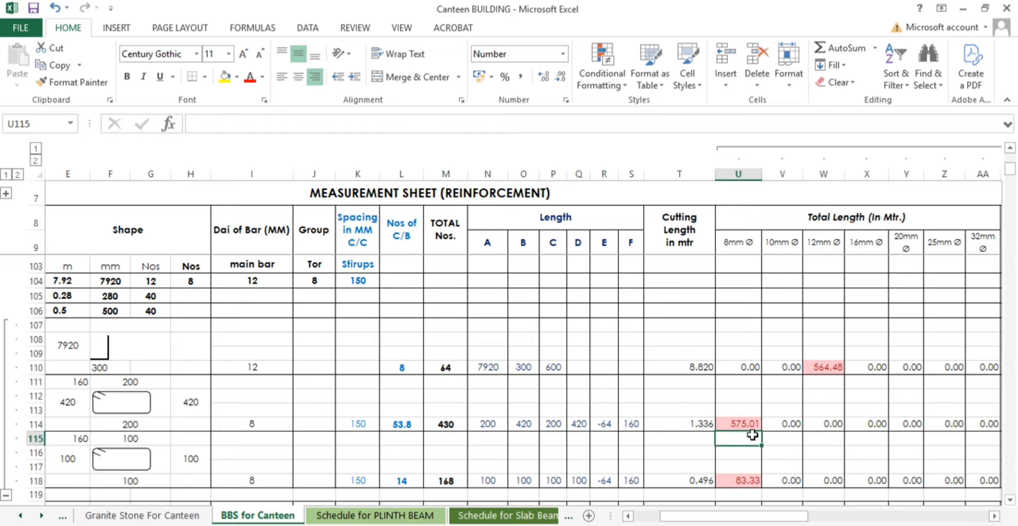
type("=")
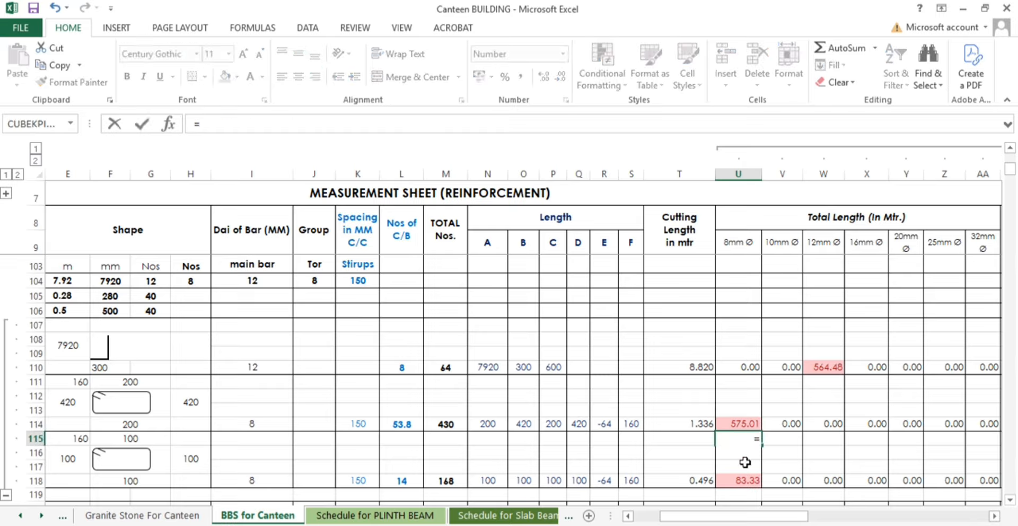
left_click(743, 426)
type("/12")
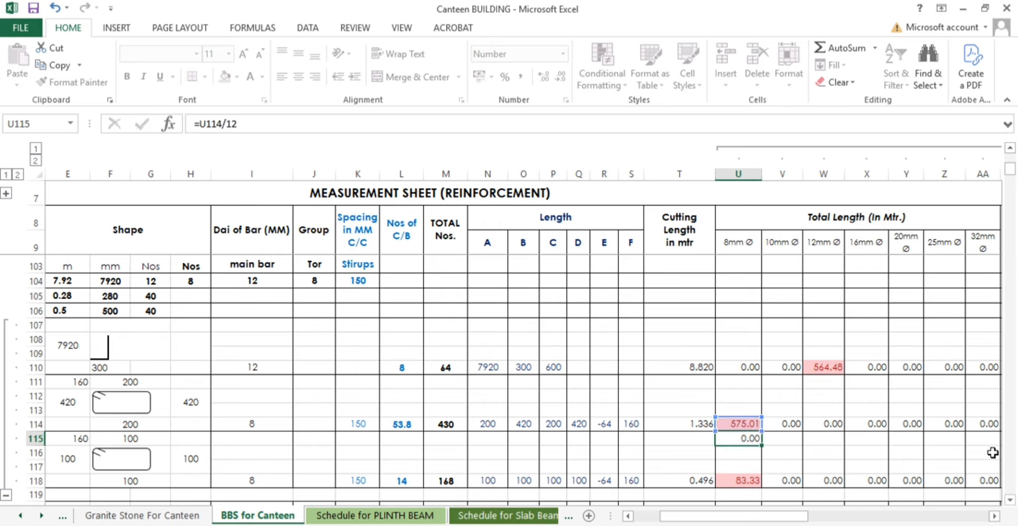
key("Return")
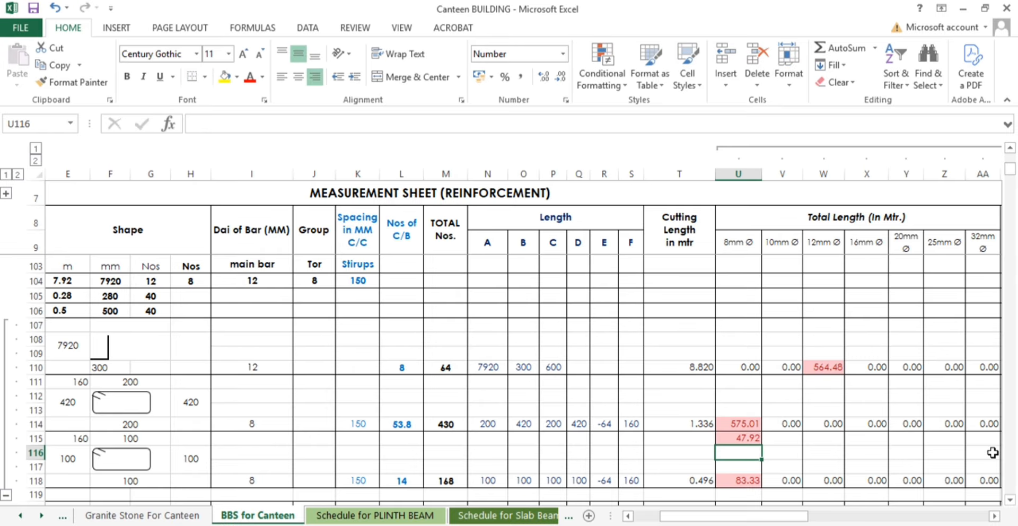
left_click(742, 441)
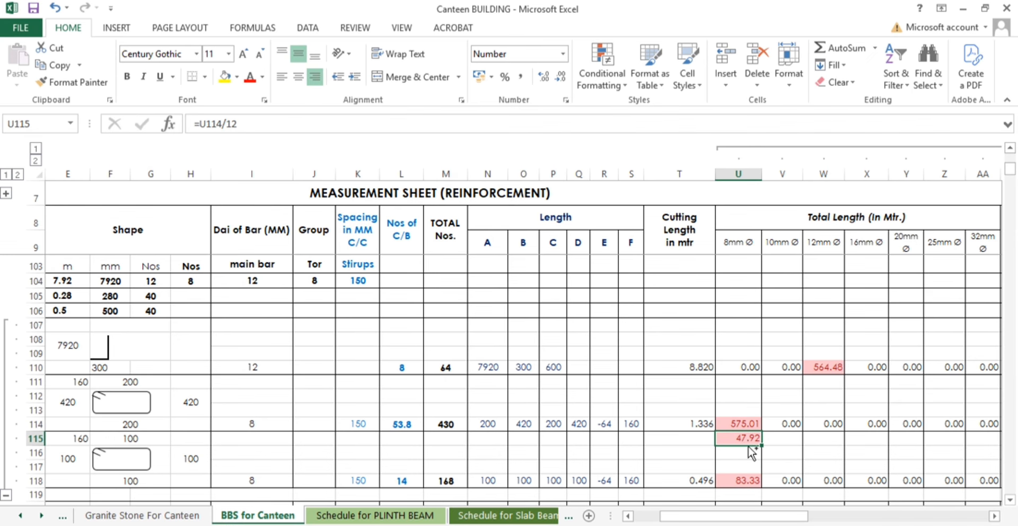
key("Delete")
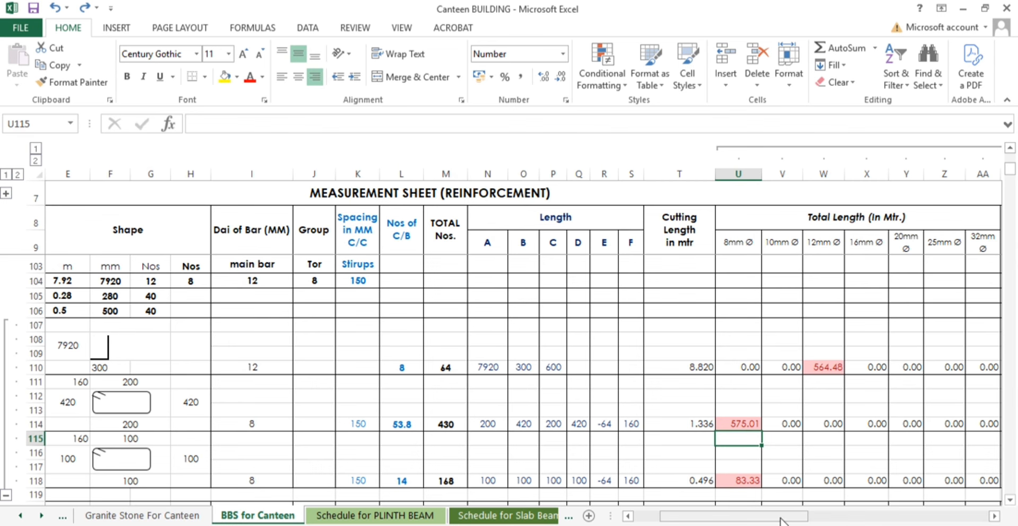
Recheck the total number formula of C1's Stirrups -1
left_click_drag(781, 519, 754, 520)
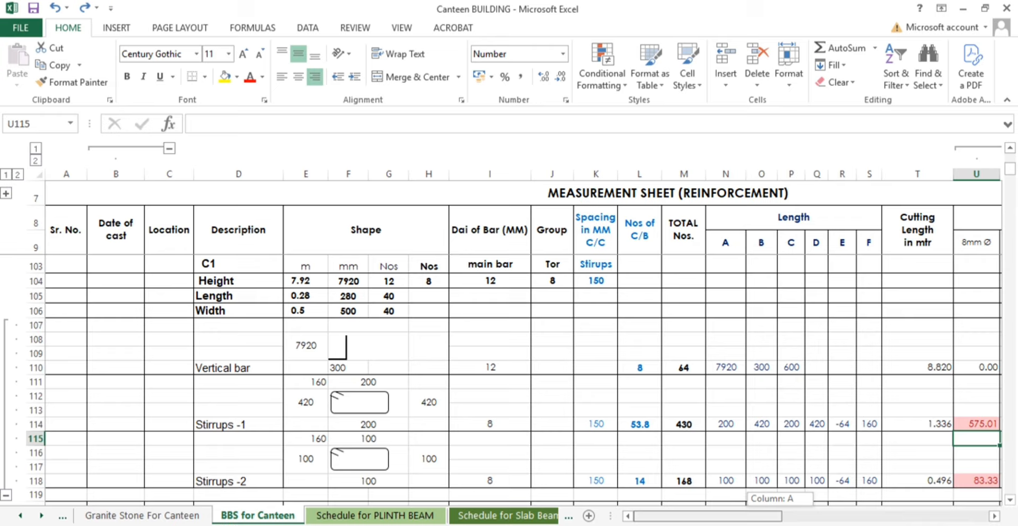
left_click(685, 424)
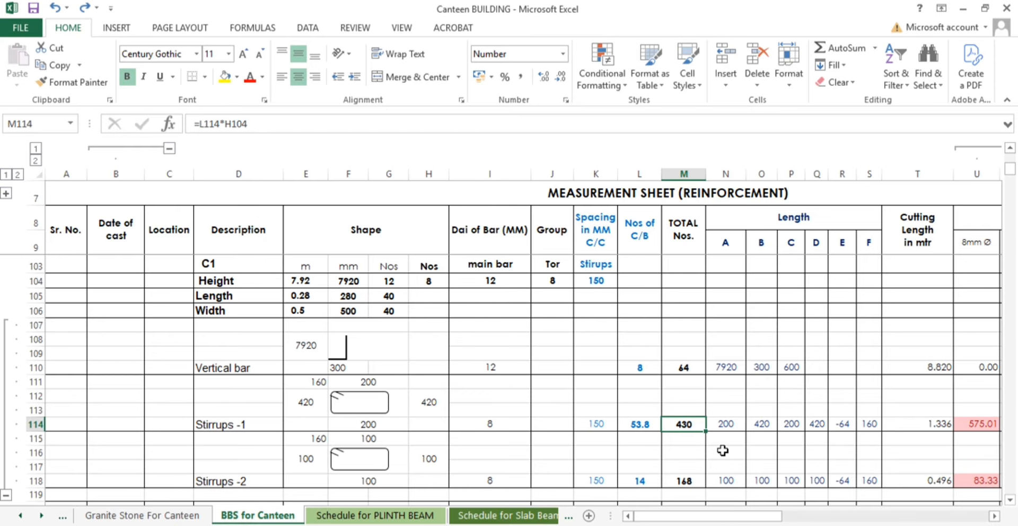
left_click(738, 469)
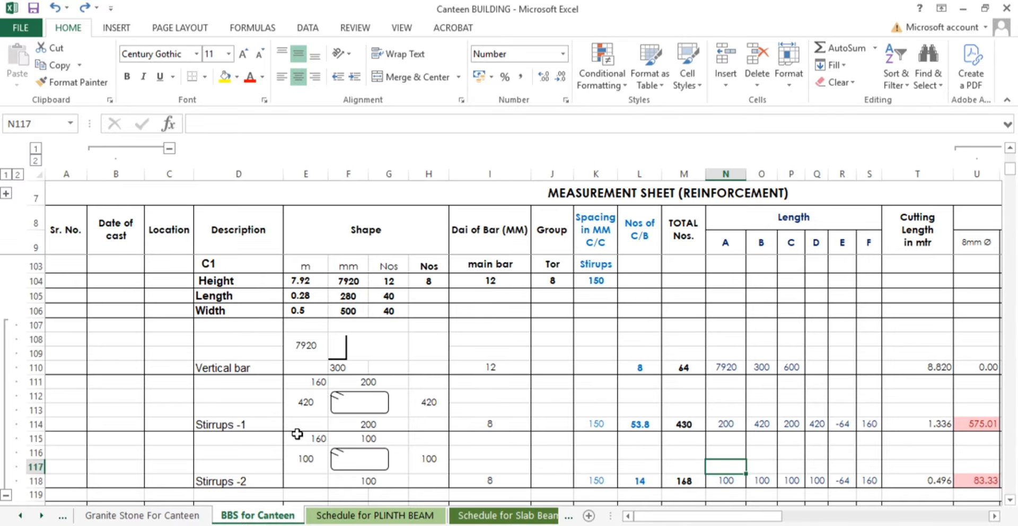
left_click(220, 434)
Switch to the CANTEEN-FOUNDATION drawing in AutoCAD and examine the inner stirrup in column C1's ring pattern
left_click(318, 525)
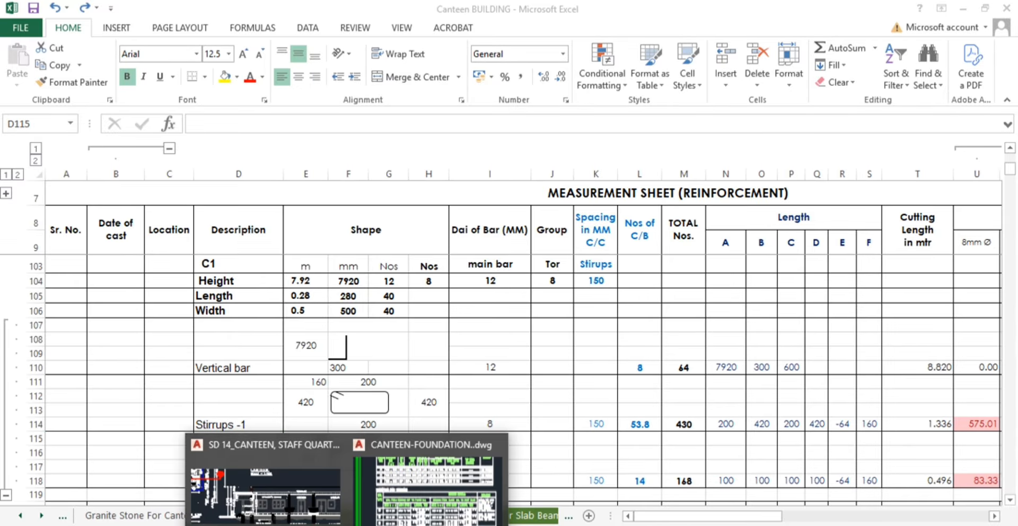
left_click(403, 492)
scroll(340, 408, "down", 5)
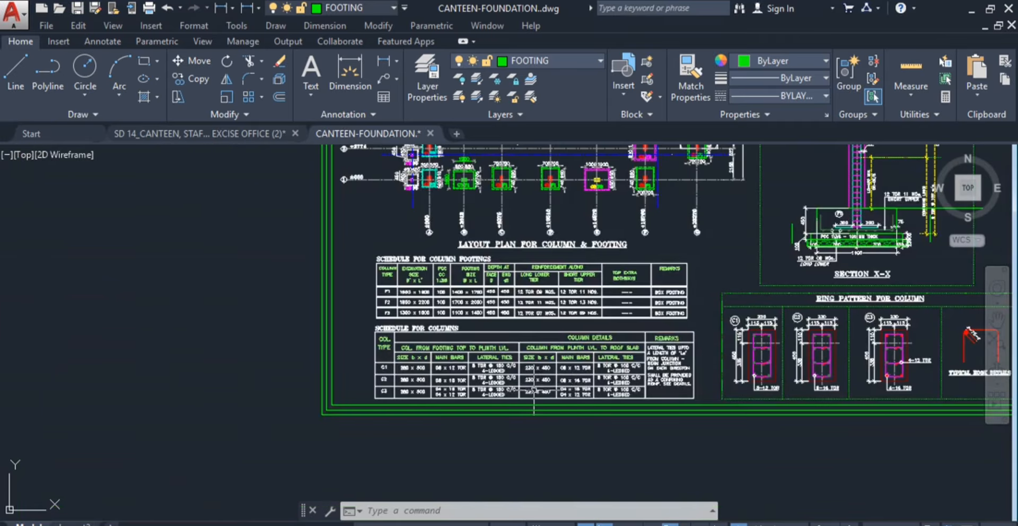
scroll(428, 388, "up", 6)
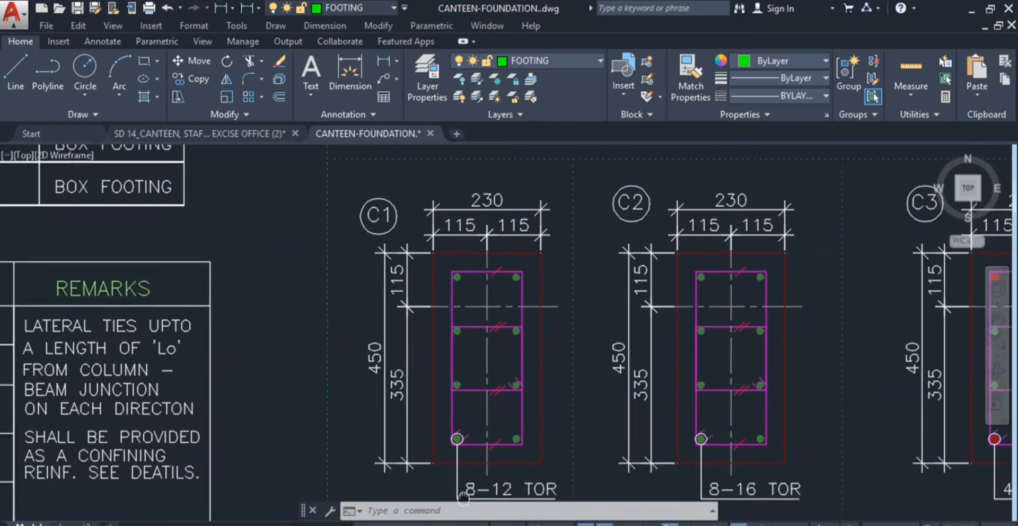
left_click_drag(421, 355, 449, 296)
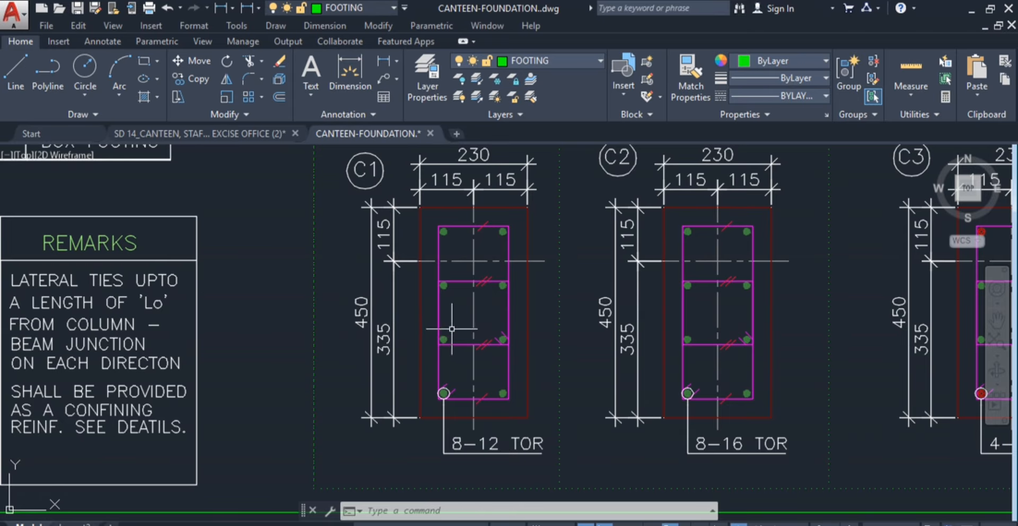
scroll(424, 337, "up", 2)
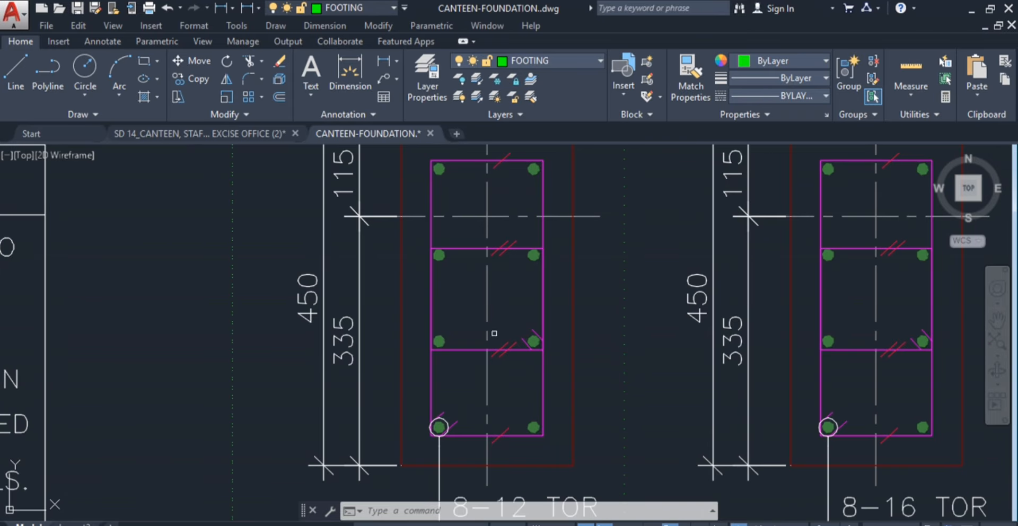
left_click_drag(492, 305, 493, 334)
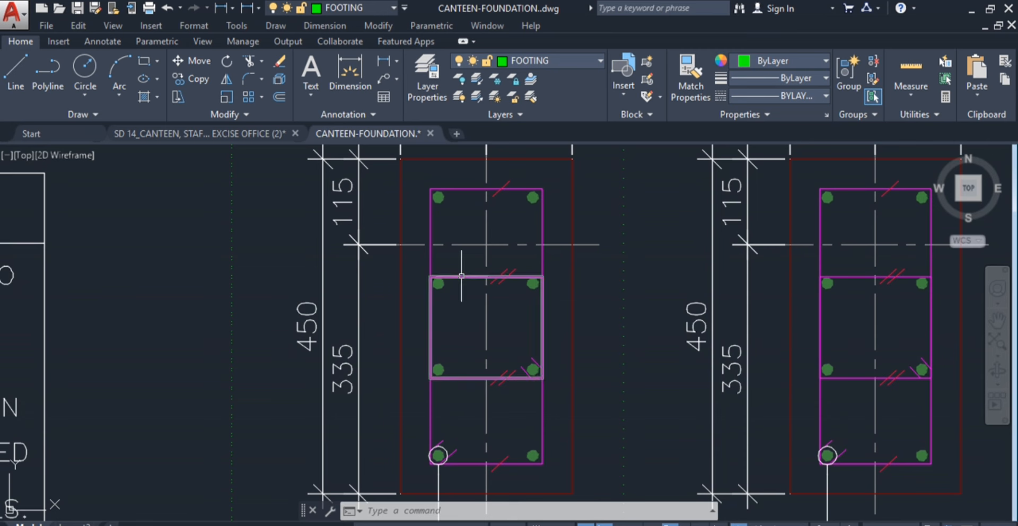
Add a vertical linear dimension to the side of the inner stirrup in column C1's ring pattern
left_click(384, 61)
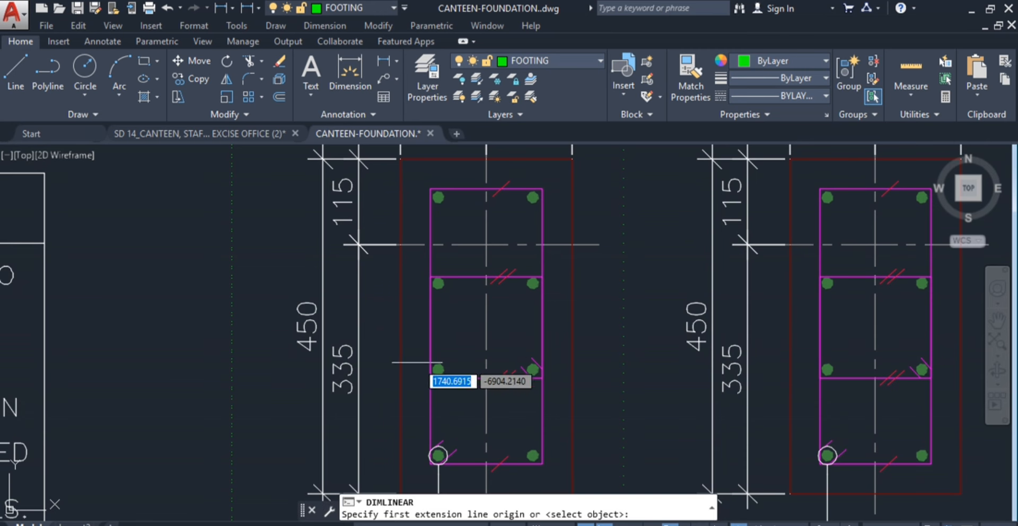
left_click(438, 370)
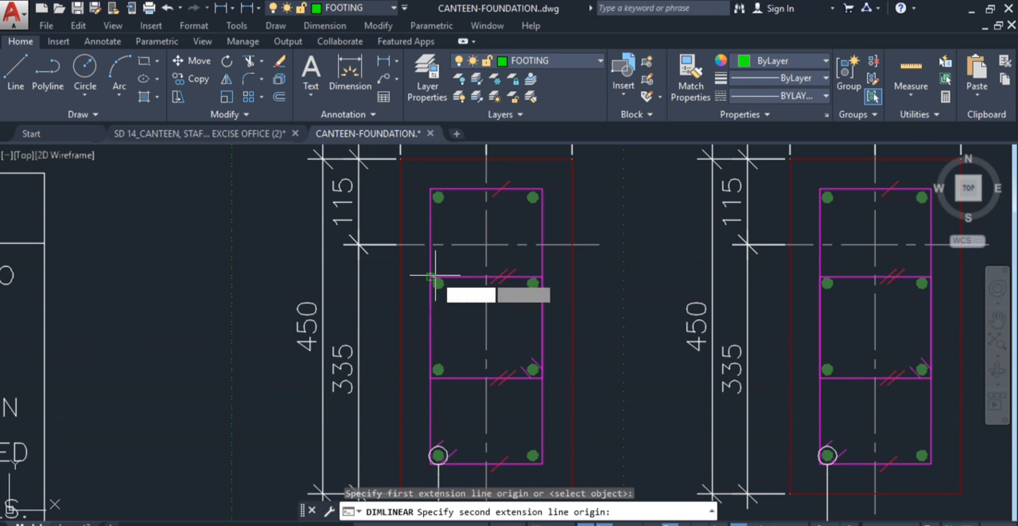
left_click(431, 276)
left_click(400, 299)
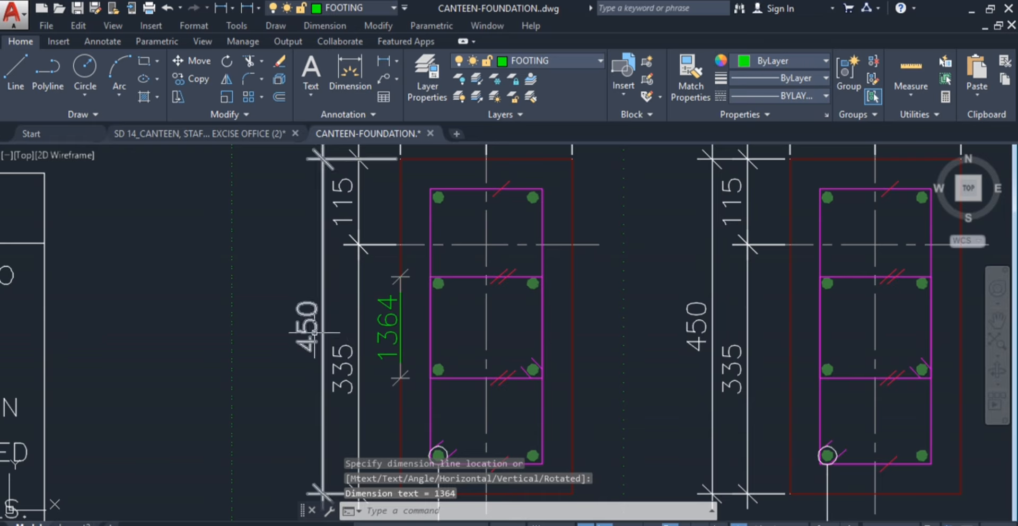
Match the properties of C1's 450 dimension onto the inner stirrup's vertical dimension, and dismiss the Match Properties tip
left_click(308, 339)
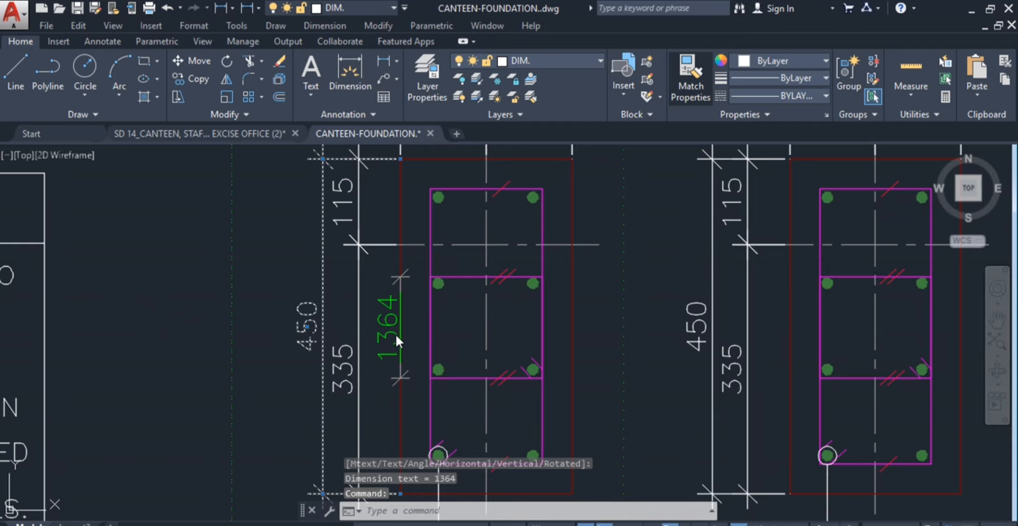
type("ma")
key("Return")
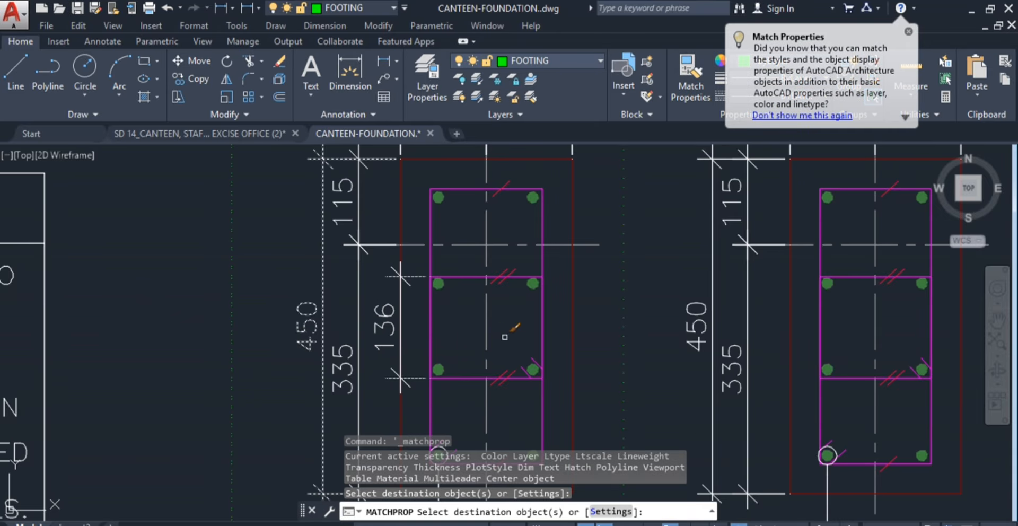
key("Escape")
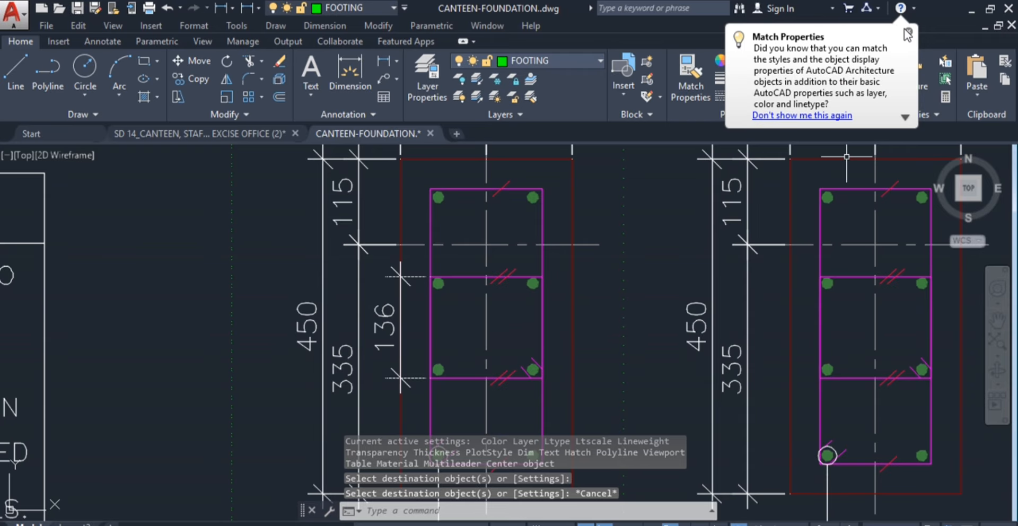
left_click(907, 32)
Switch to the Excel bar schedule, recheck C1's section in AutoCAD, and enter =420-8*2-12 in cell B116 beside Stirrups -2
key("alt+Tab")
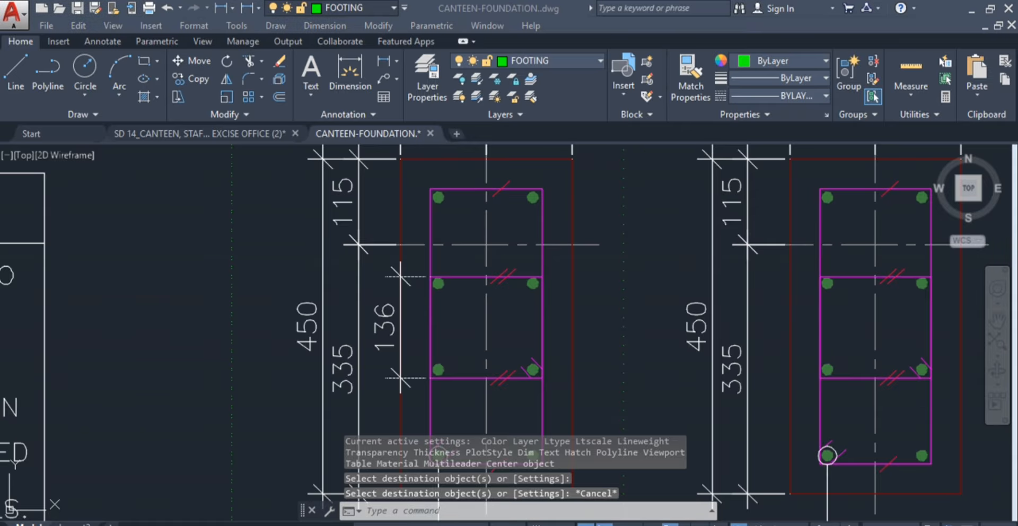
left_click(117, 449)
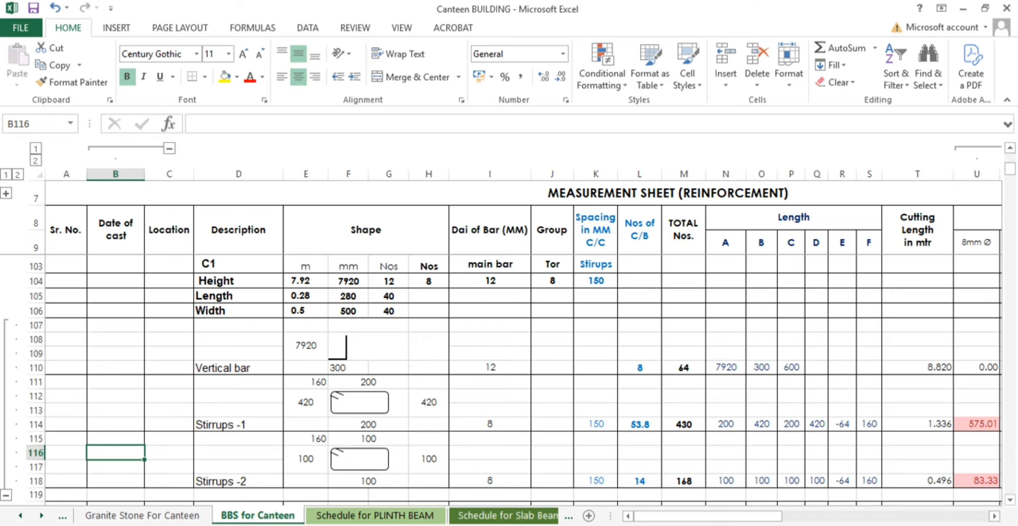
left_click(402, 473)
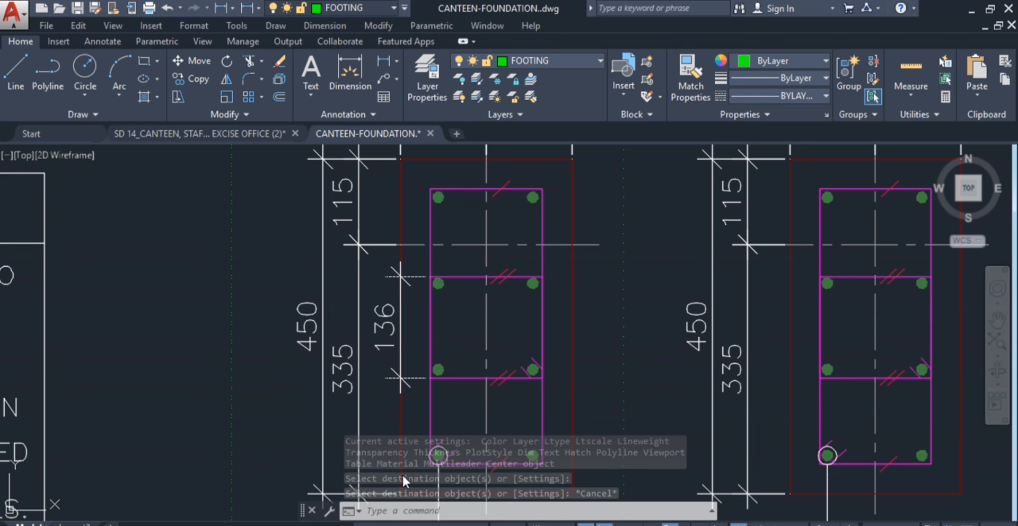
scroll(341, 315, "down", 3)
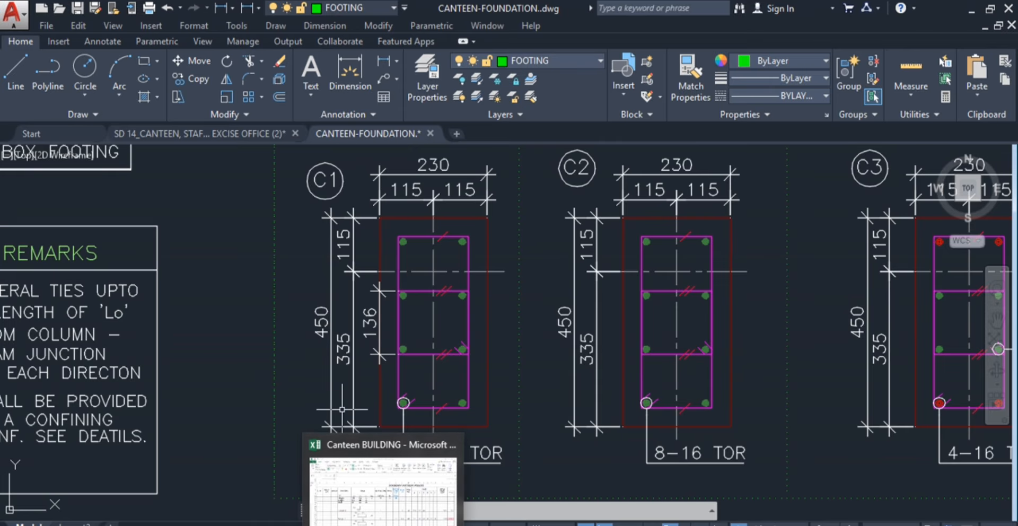
mouse_move(347, 525)
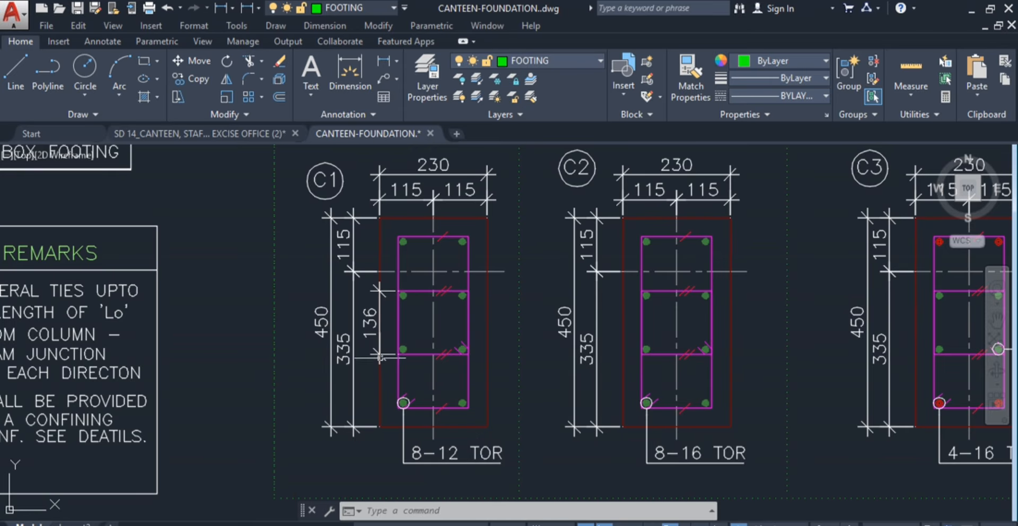
key("alt+Tab")
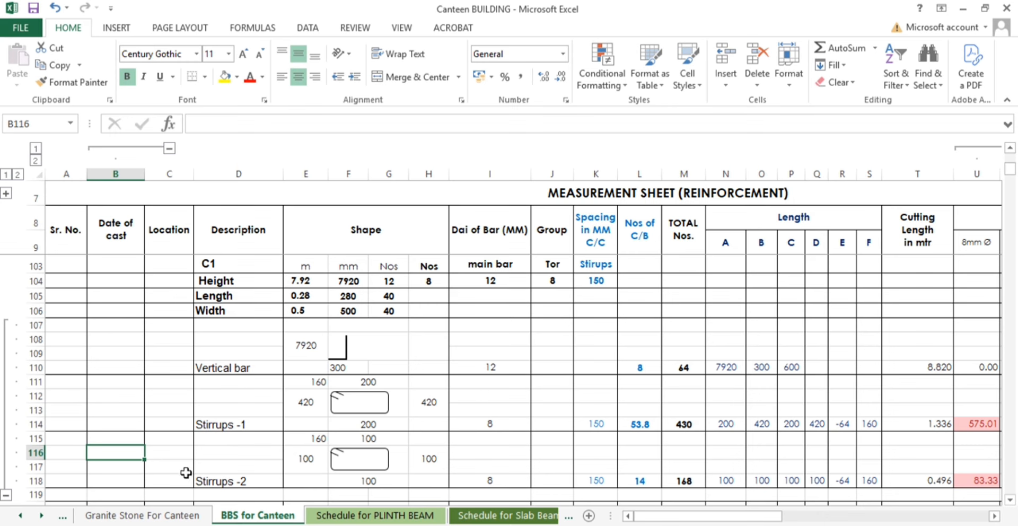
type("=")
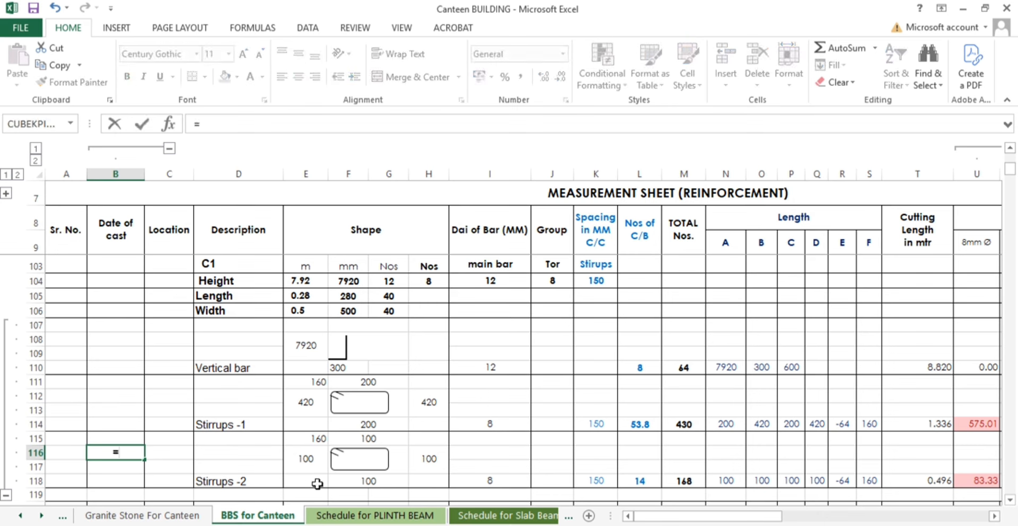
type("420")
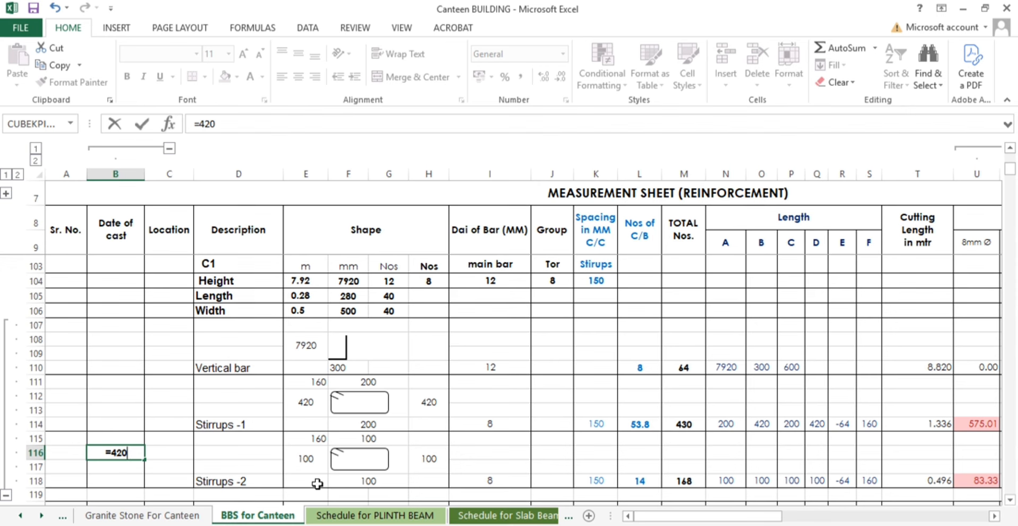
type("-8*2")
type("-12")
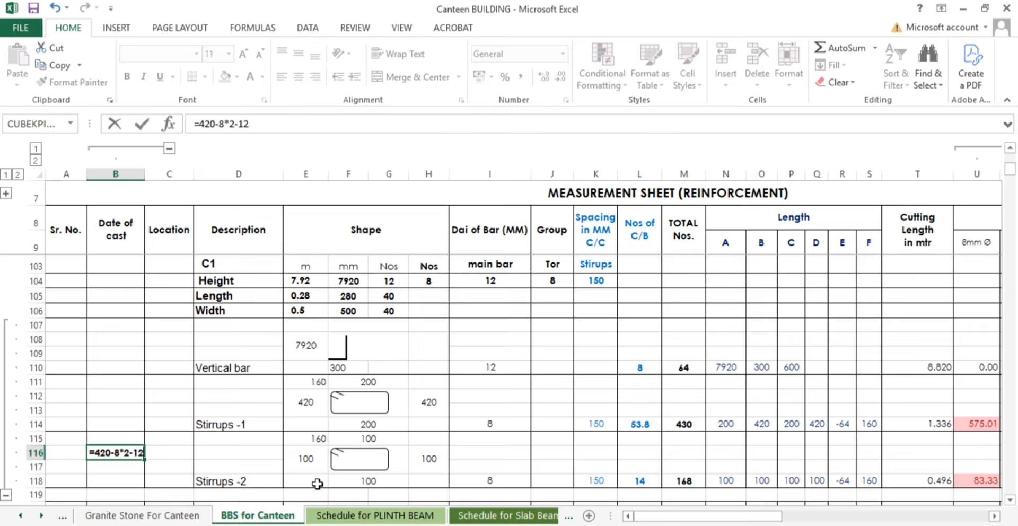
key("Return")
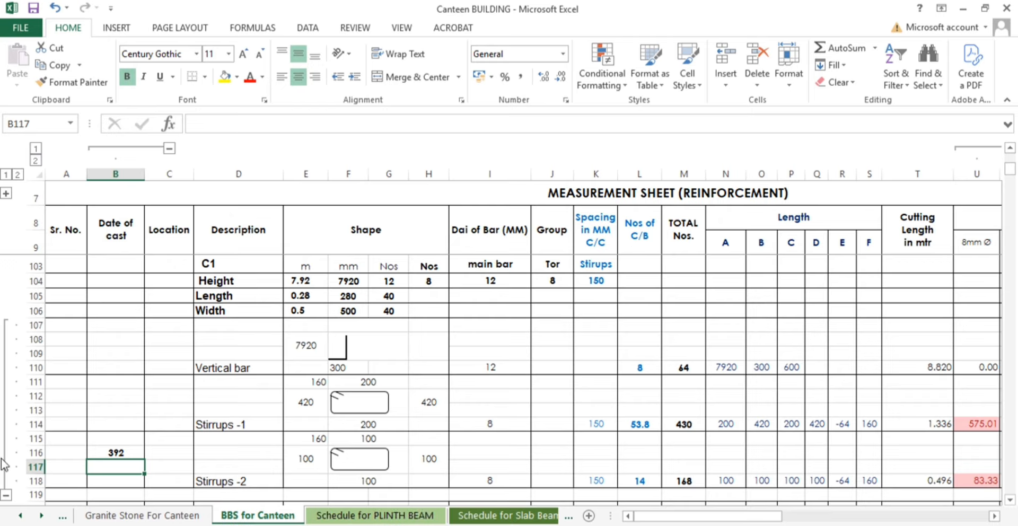
Recheck the inner stirrup in AutoCAD and change the formula in Excel cell B116 to =(420-8*2-12)/3
left_click(347, 525)
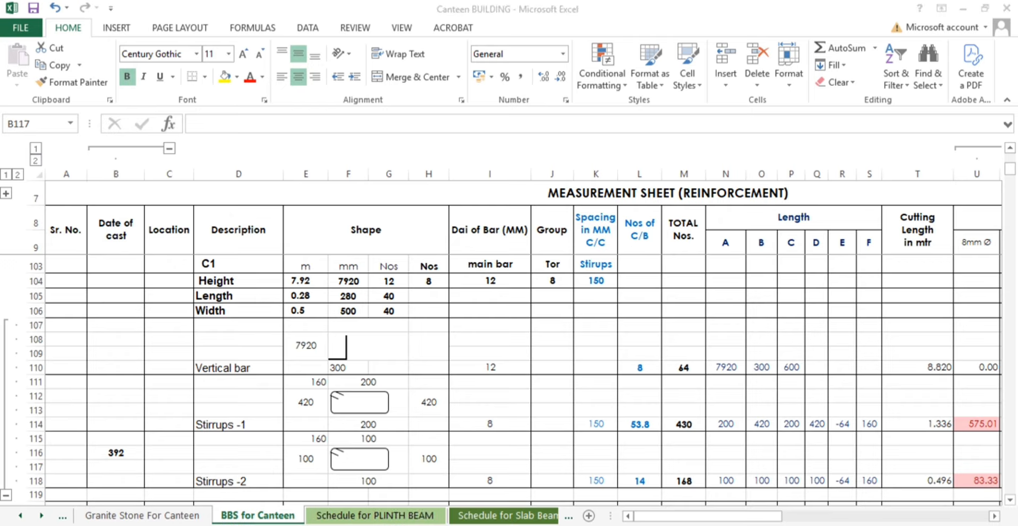
left_click(452, 515)
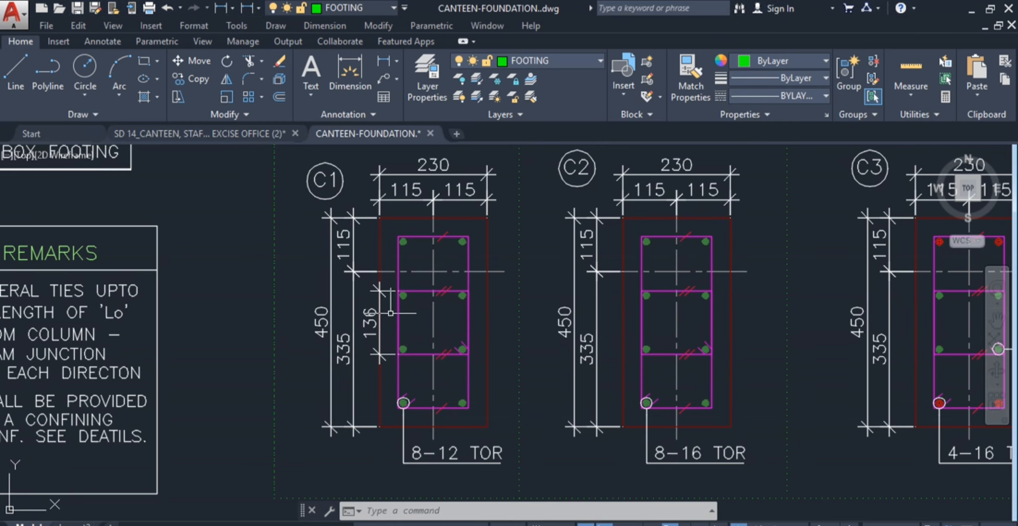
left_click(342, 522)
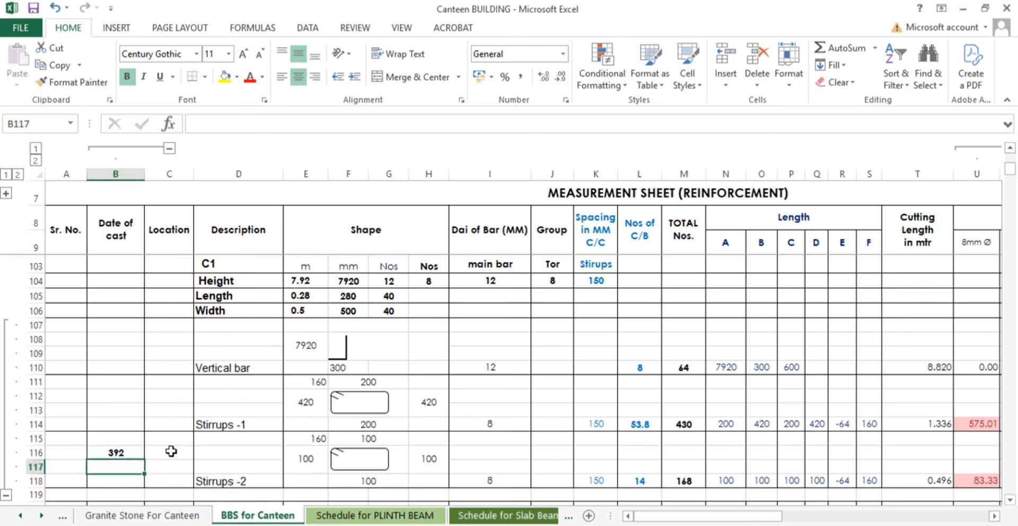
left_click(131, 453)
double_click(144, 454)
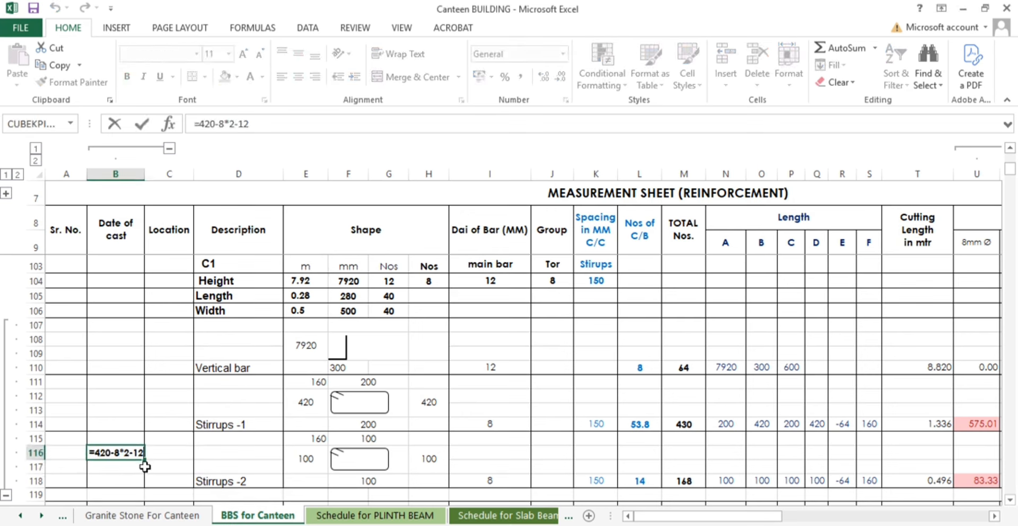
type(")")
left_click(91, 453)
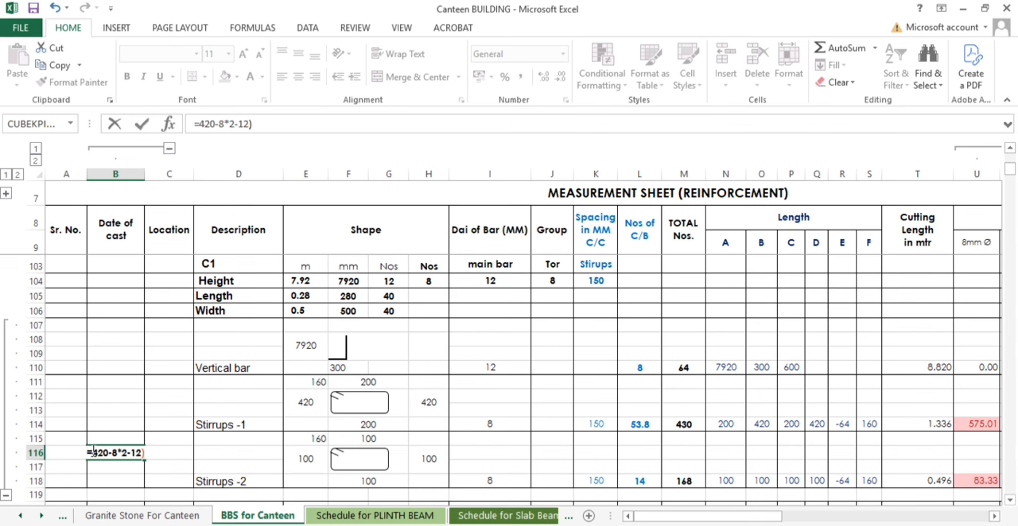
type("(")
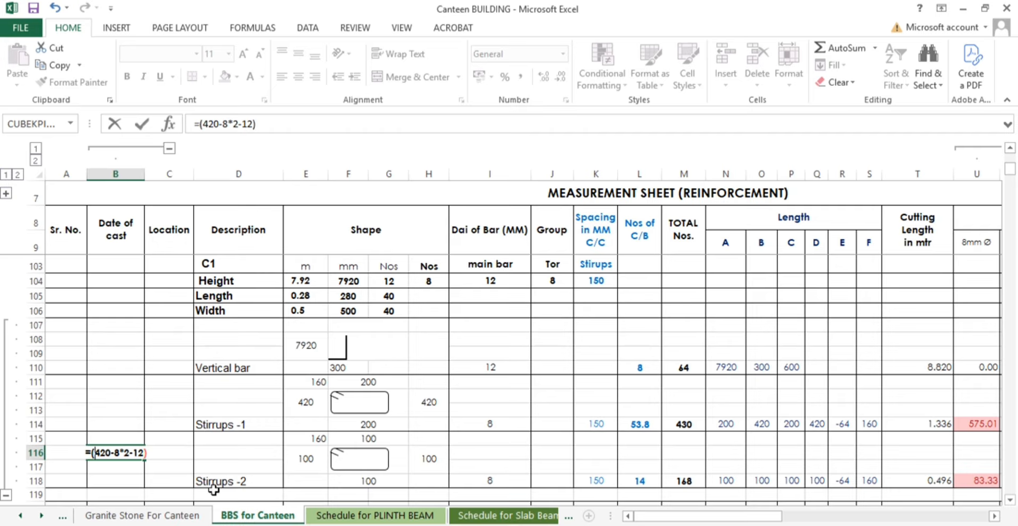
type("/3")
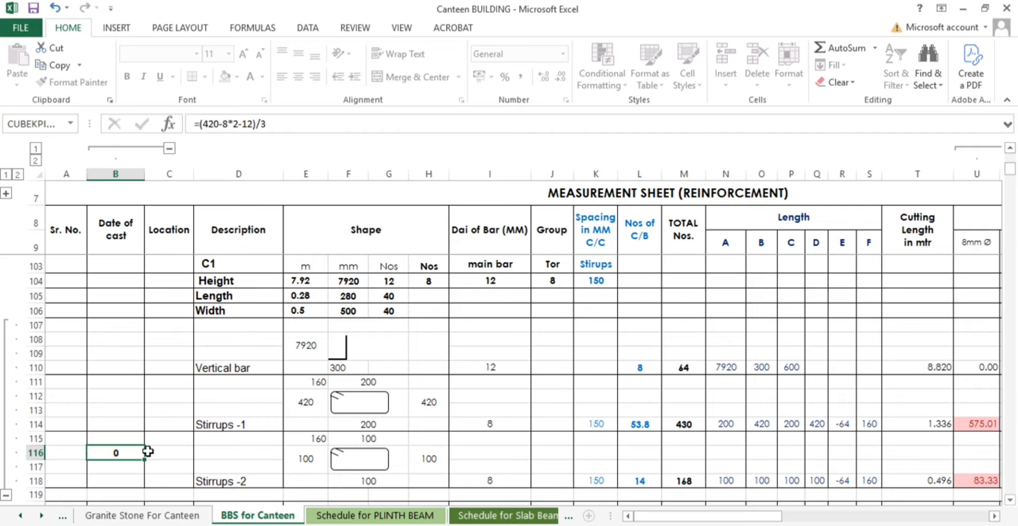
key("Return")
left_click(137, 455)
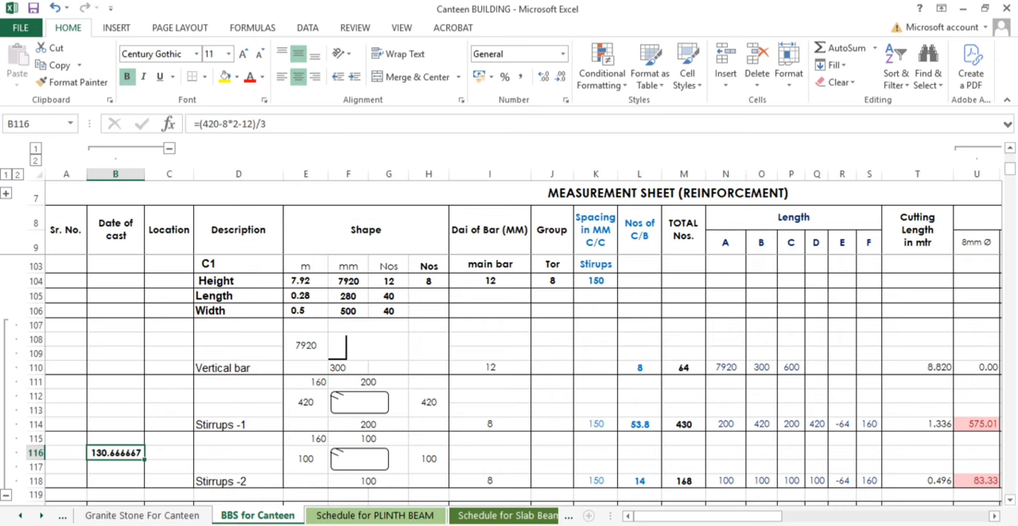
Compare the bar spacing calculated in B116 with column C1's inner stirrup dimension in the AutoCAD foundation drawing
left_click(535, 475)
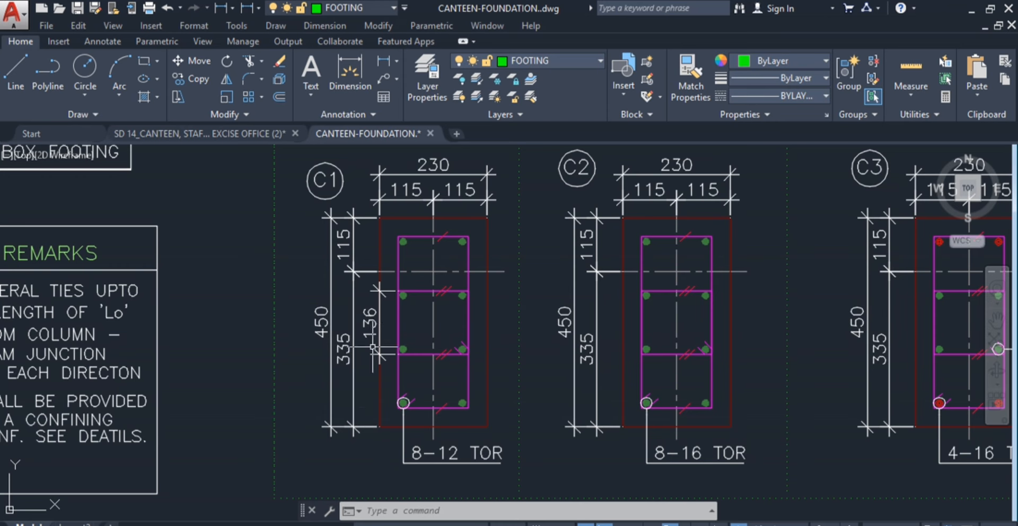
left_click(208, 499)
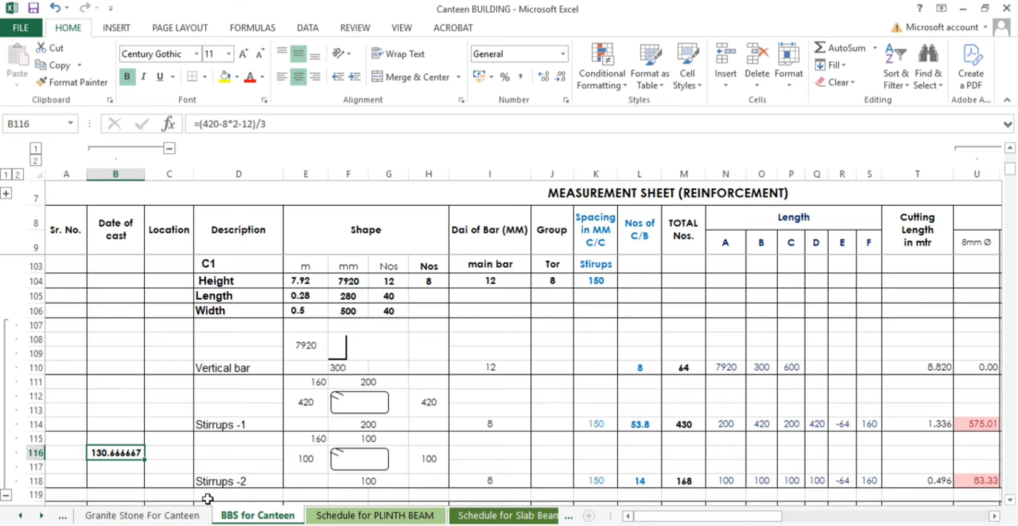
left_click(139, 470)
key("alt+Tab")
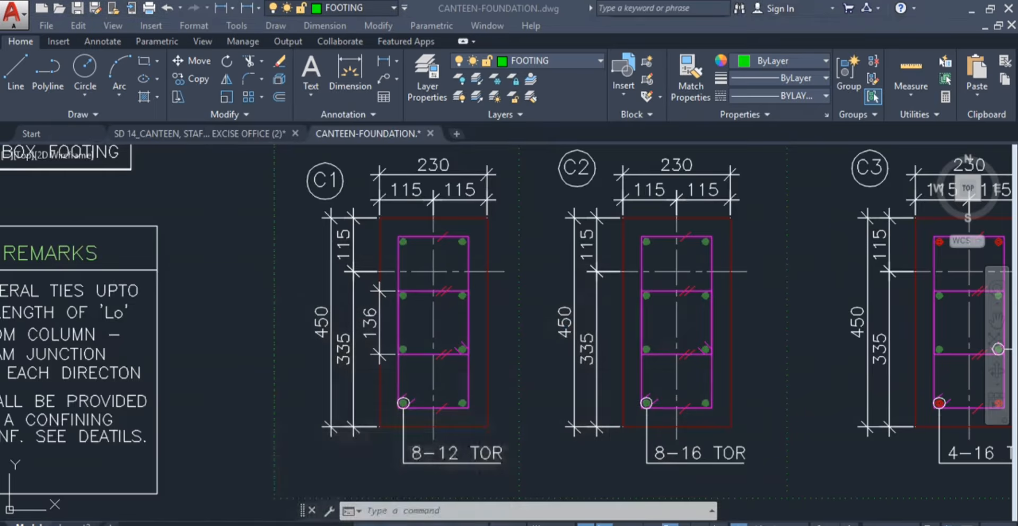
left_click(401, 504)
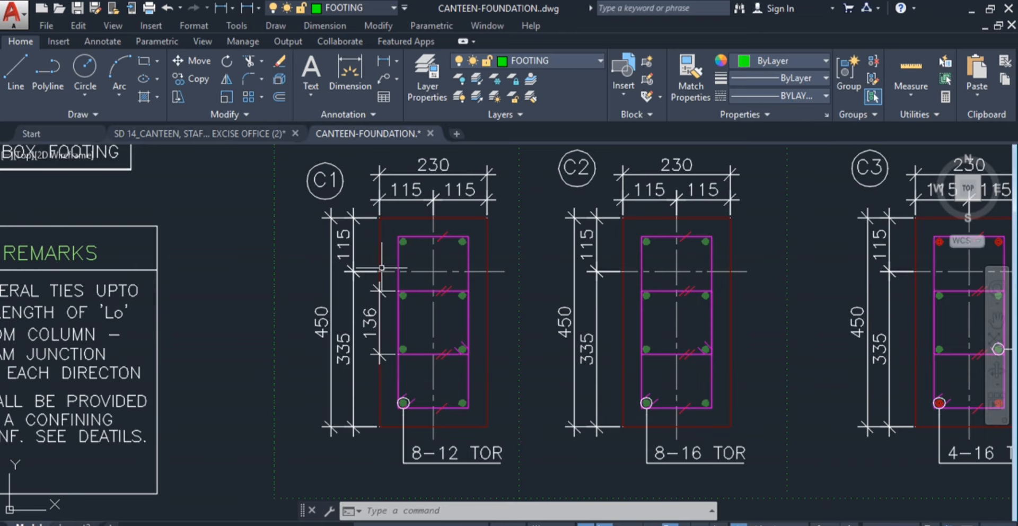
mouse_move(381, 268)
scroll(400, 292, "up", 2)
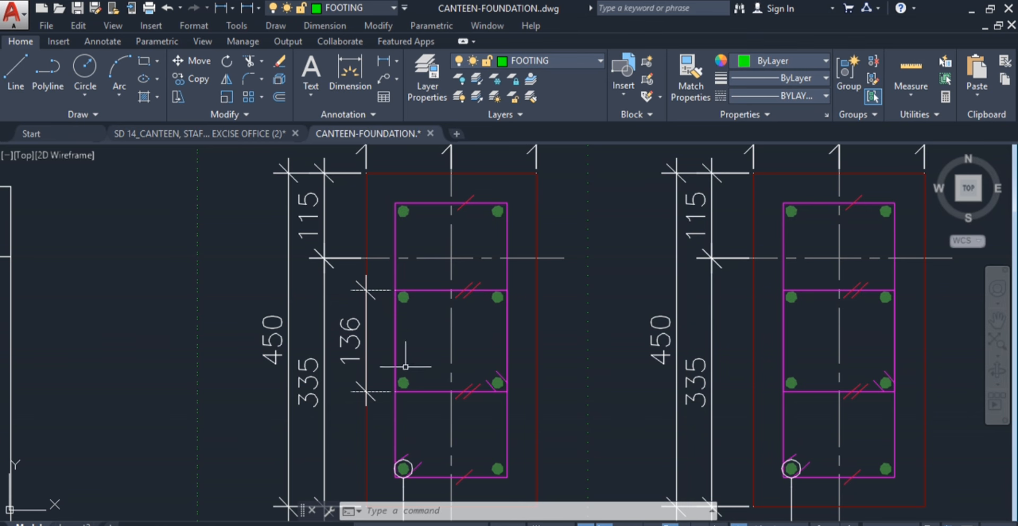
scroll(403, 467, "down", 2)
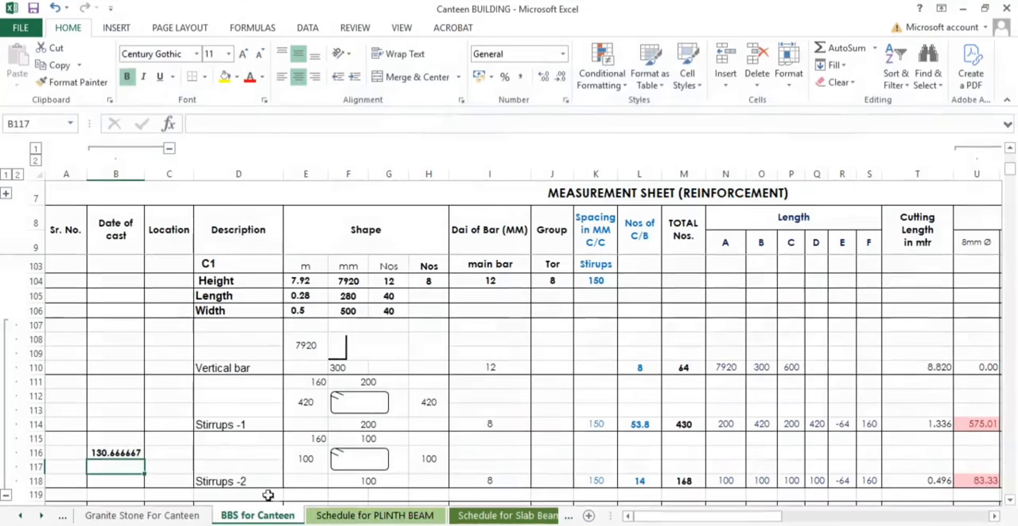
Back in Excel, recheck the formula in B116 and enter =130+12+16 in cell B117 for the inner stirrup's side
double_click(140, 453)
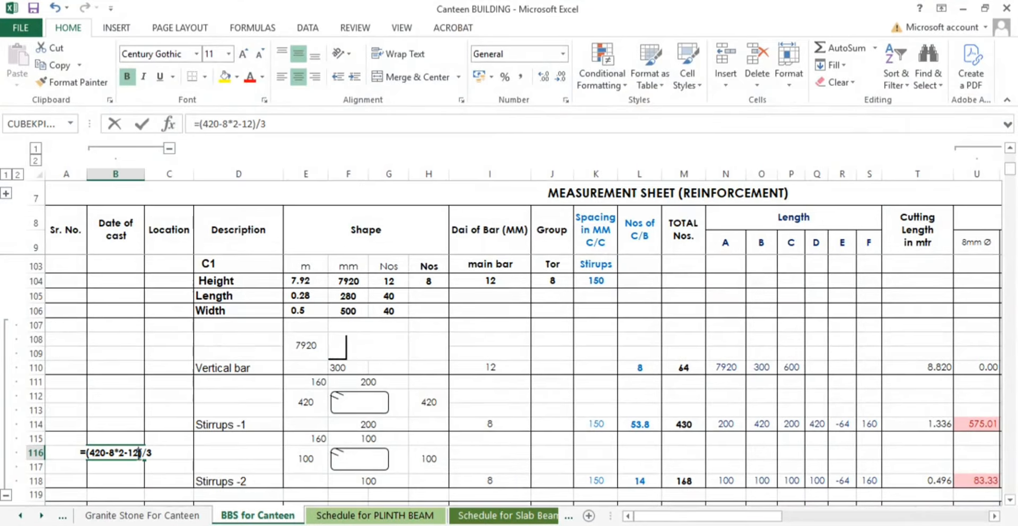
key("Escape")
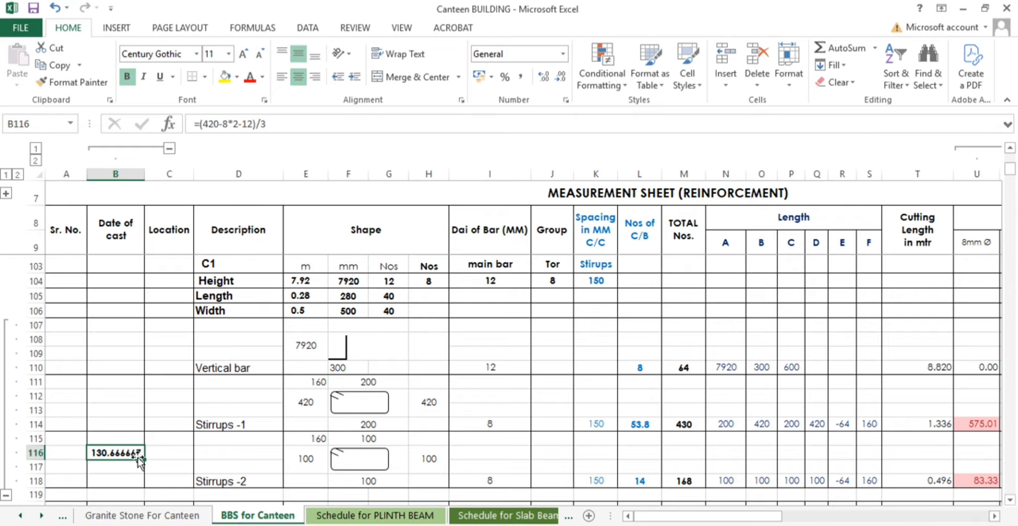
double_click(140, 452)
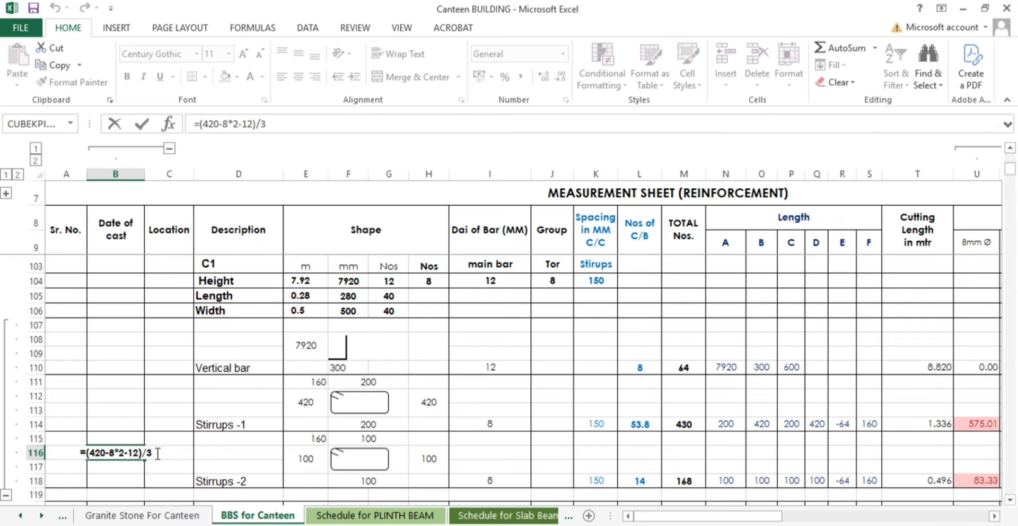
key("Escape")
key("Down")
type("=")
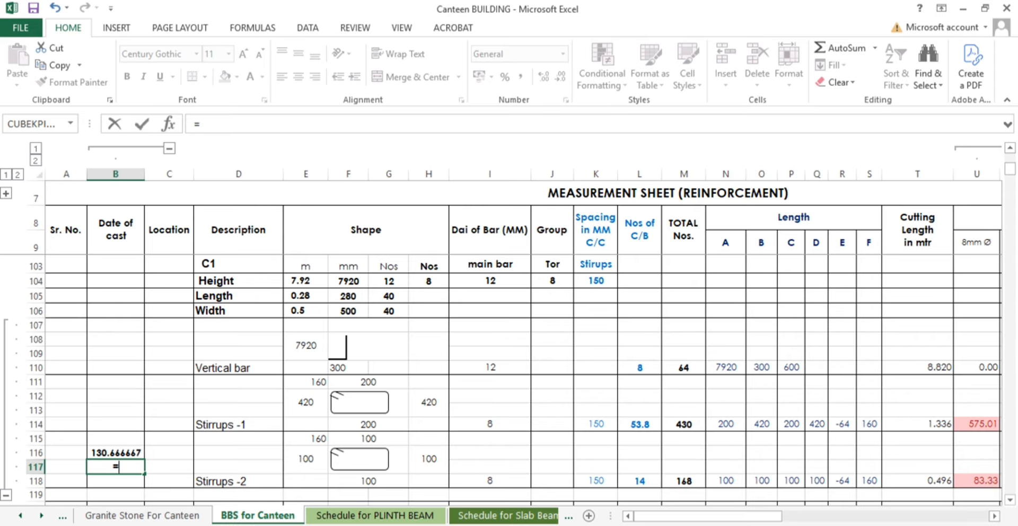
type("130+")
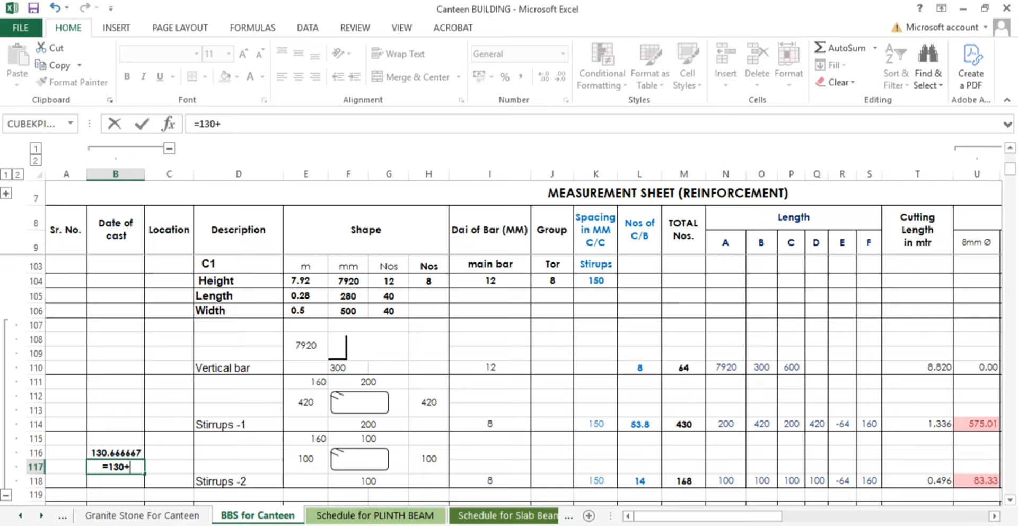
type("12+16")
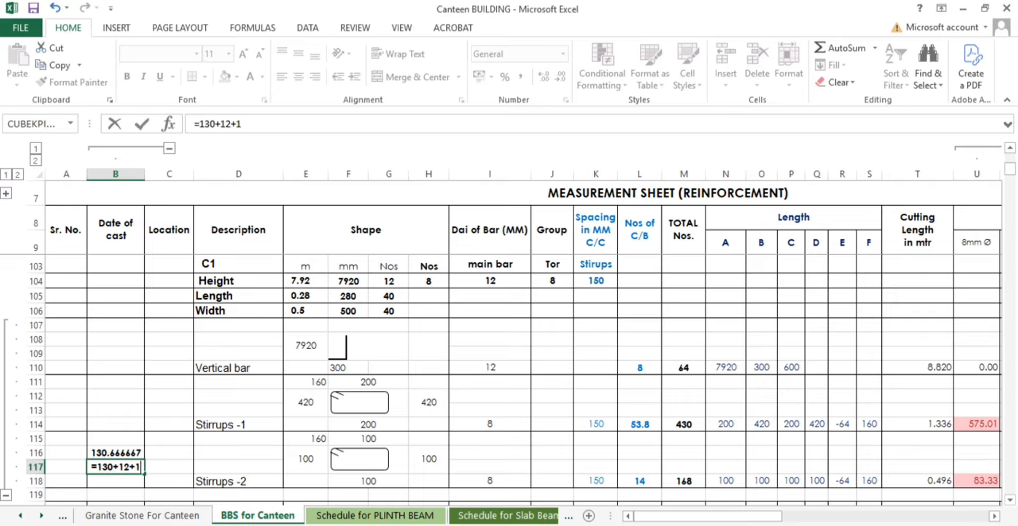
key("Return")
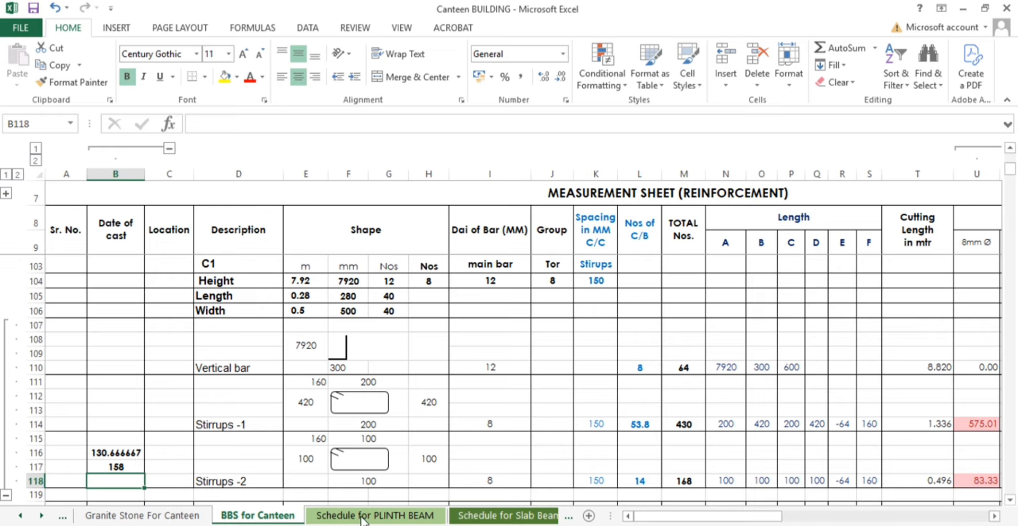
left_click(100, 468)
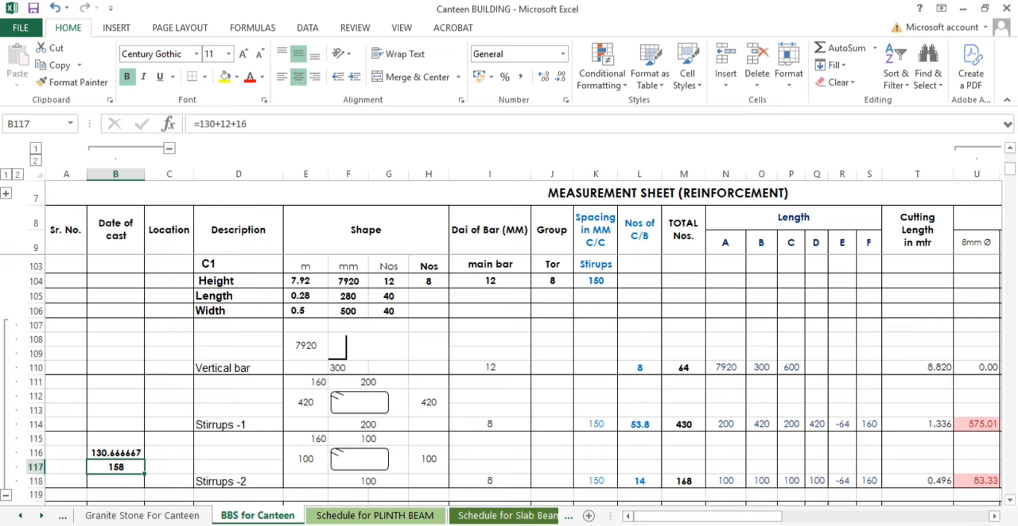
Enter 158 as length A of Stirrups -2 in cell N118
left_click(738, 479)
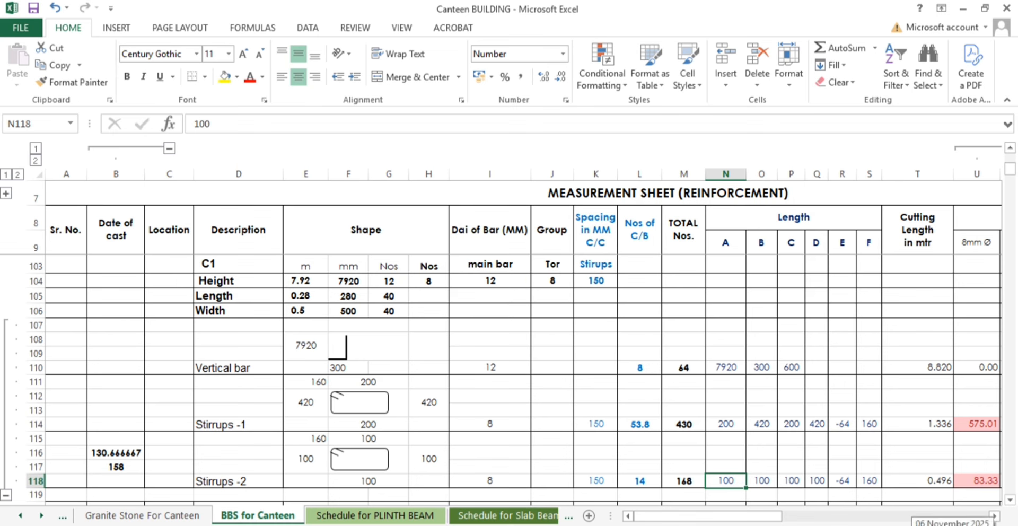
type("158")
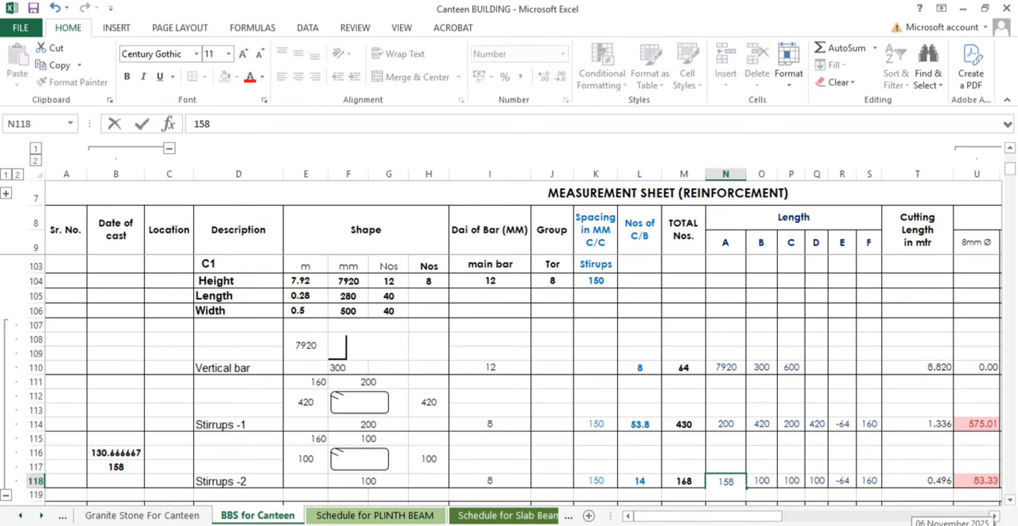
key("Return")
key("Right")
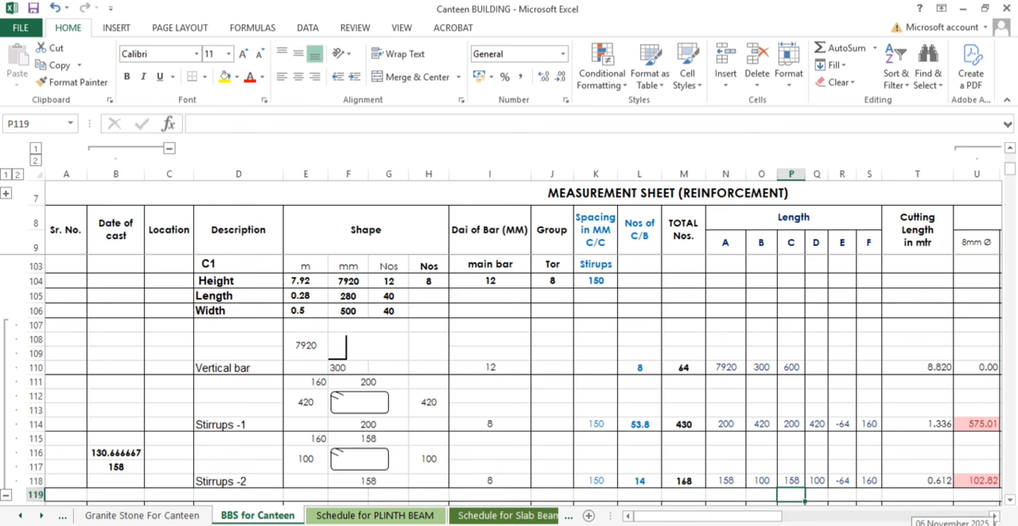
key("Up")
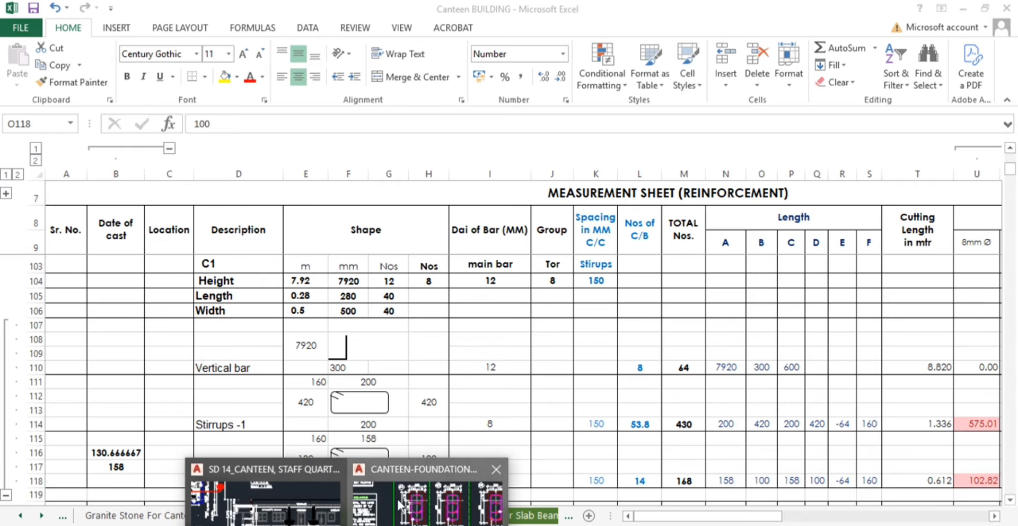
Recheck column C1's section in the AutoCAD foundation drawing, and in Excel change the B116 formula to =(500-8*2-12)/3
left_click(425, 499)
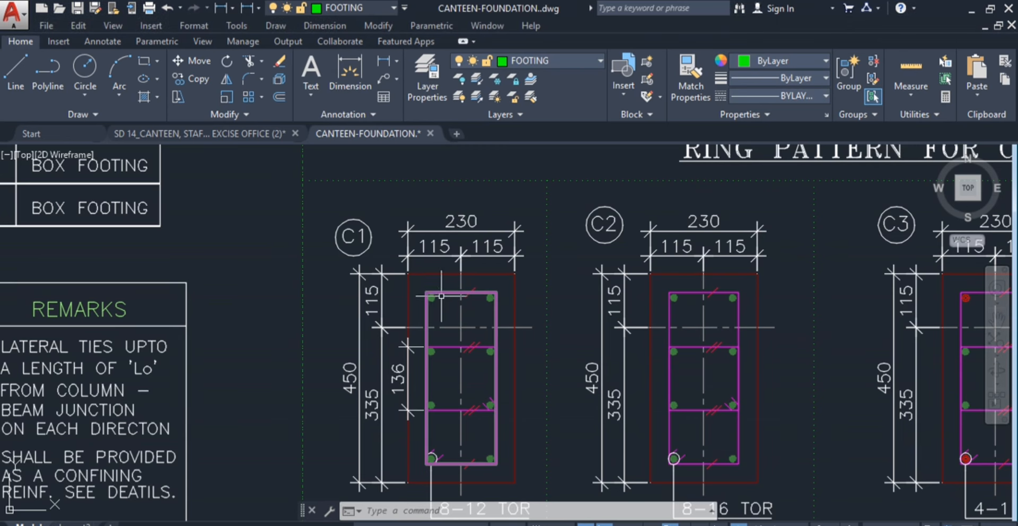
scroll(595, 348, "down", 1)
left_click_drag(595, 348, 819, 370)
scroll(670, 402, "up", 2)
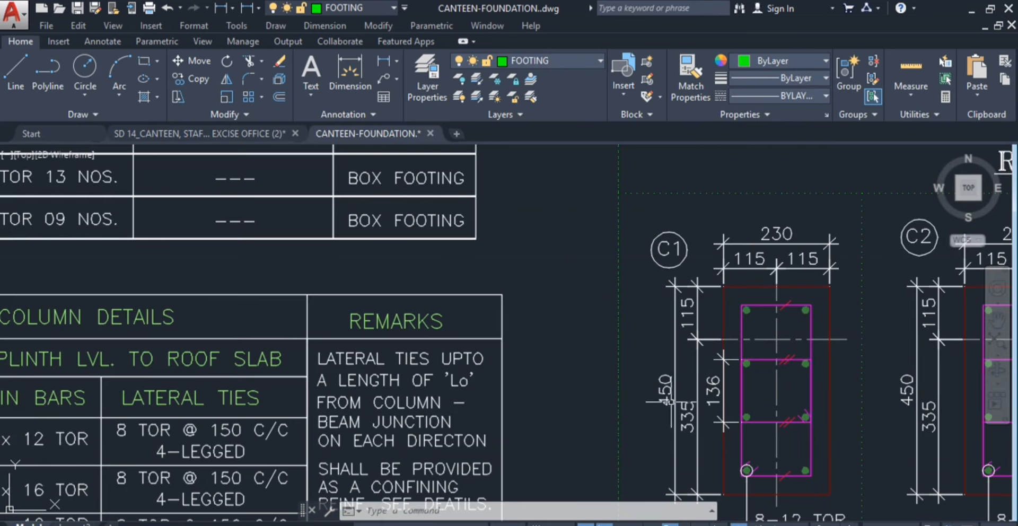
scroll(670, 405, "down", 2)
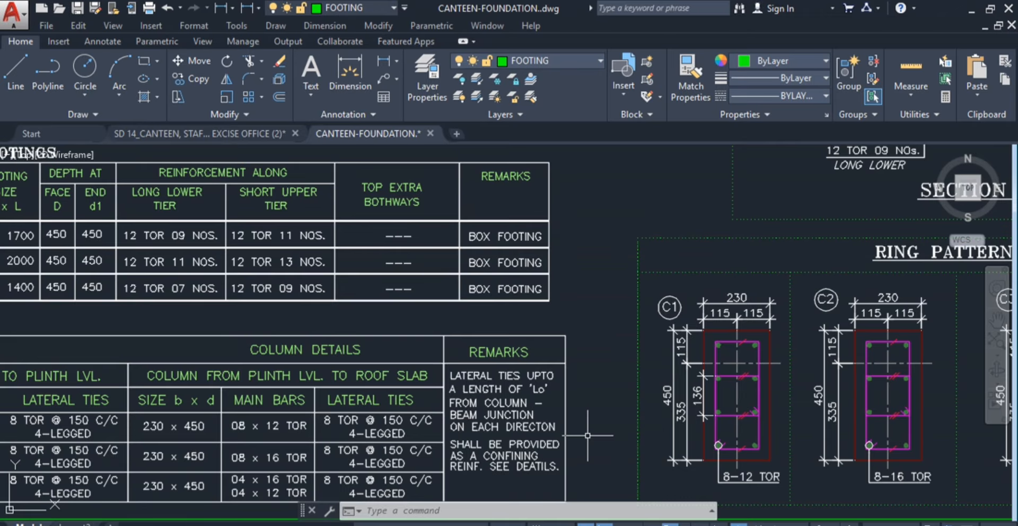
left_click(483, 522)
double_click(114, 453)
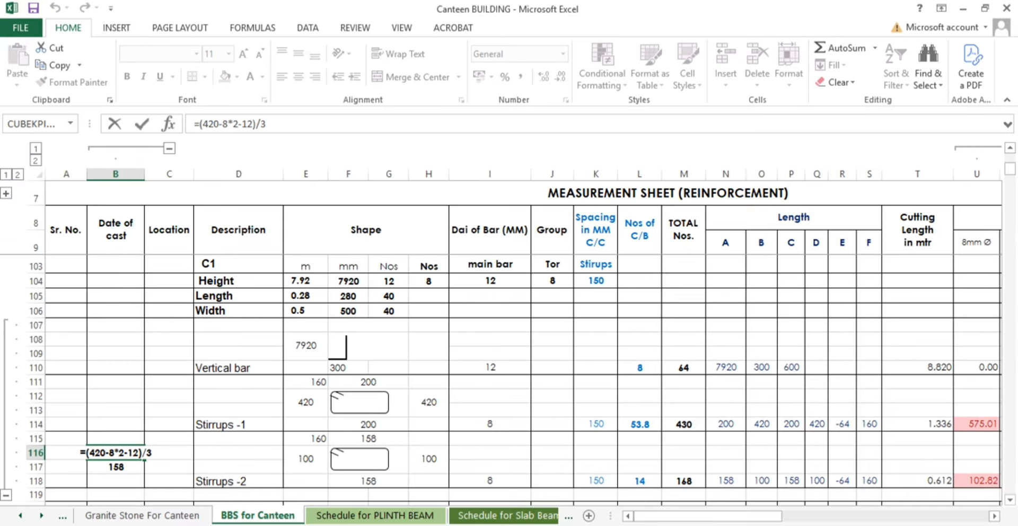
key("BackSpace")
key("BackSpace")
key("BackSpace")
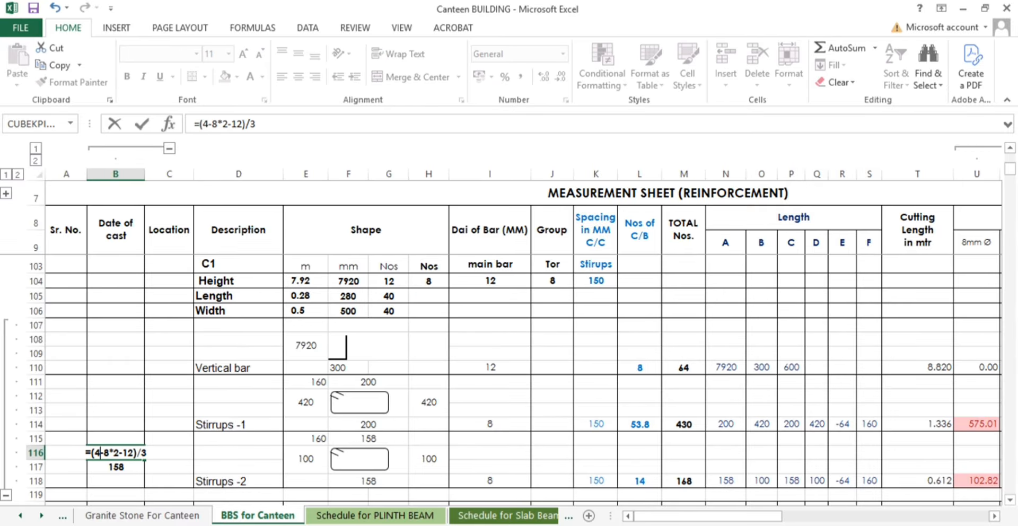
type("500")
key("Return")
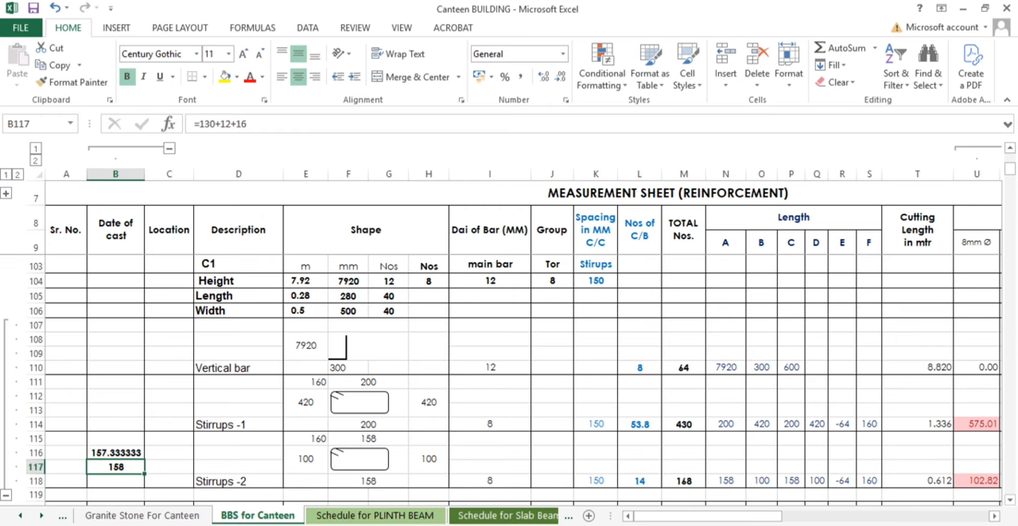
Change the inner stirrup side formula in cell B117 to =157+12+16
double_click(129, 468)
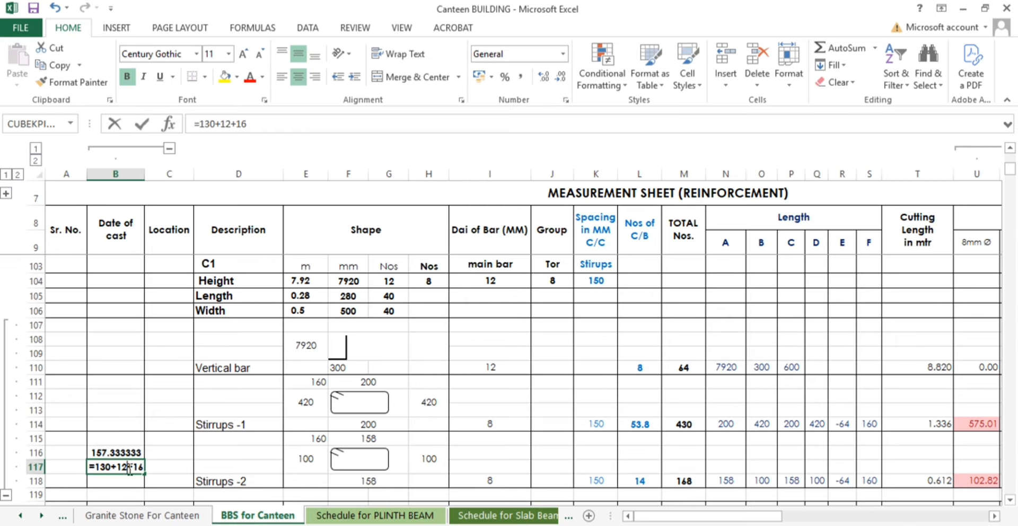
left_click(112, 466)
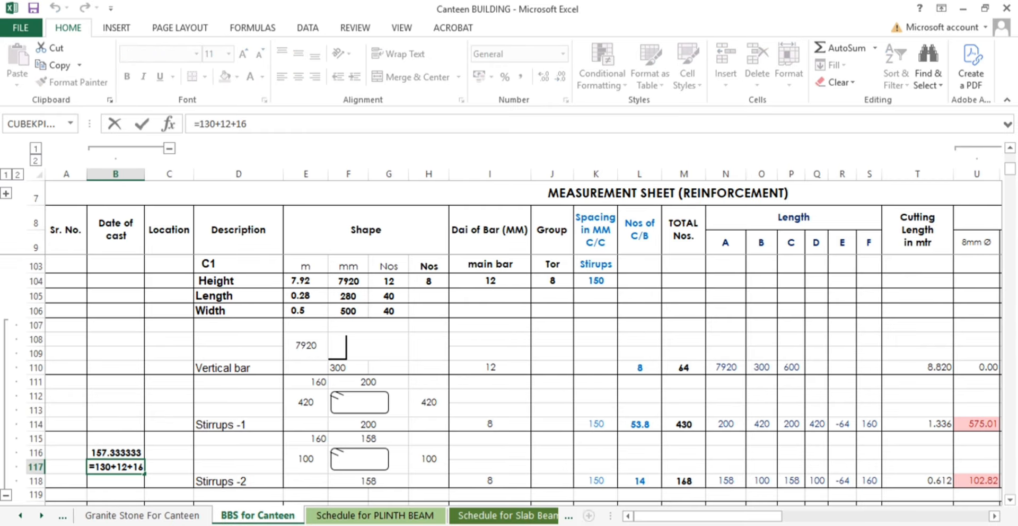
key("BackSpace")
key("BackSpace")
type("57")
key("Return")
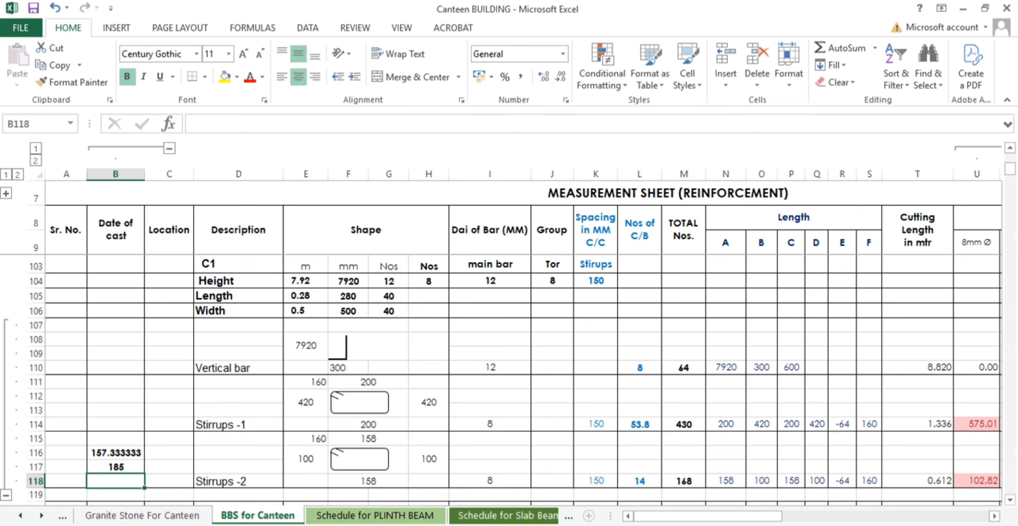
Set length A of Stirrups -2 in cell N118 to 185
left_click(726, 480)
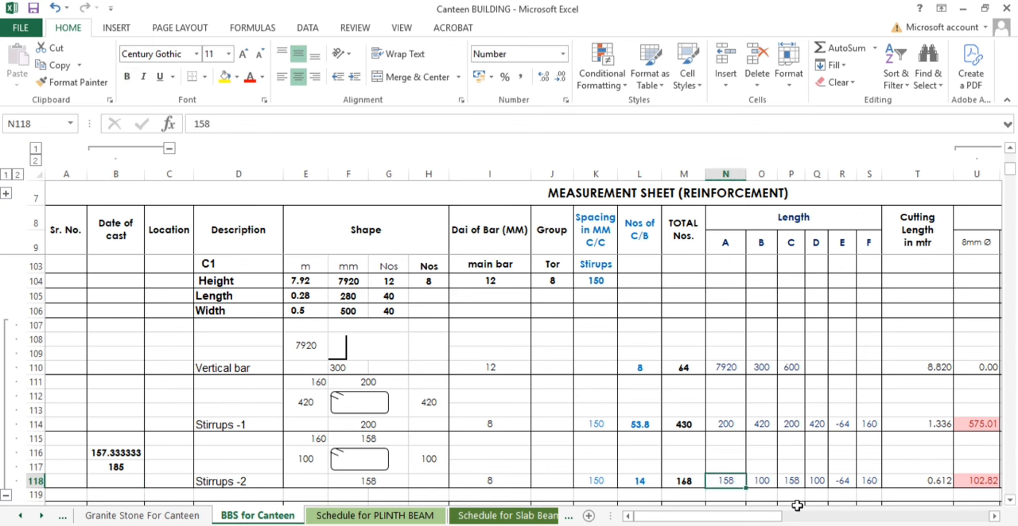
type("185")
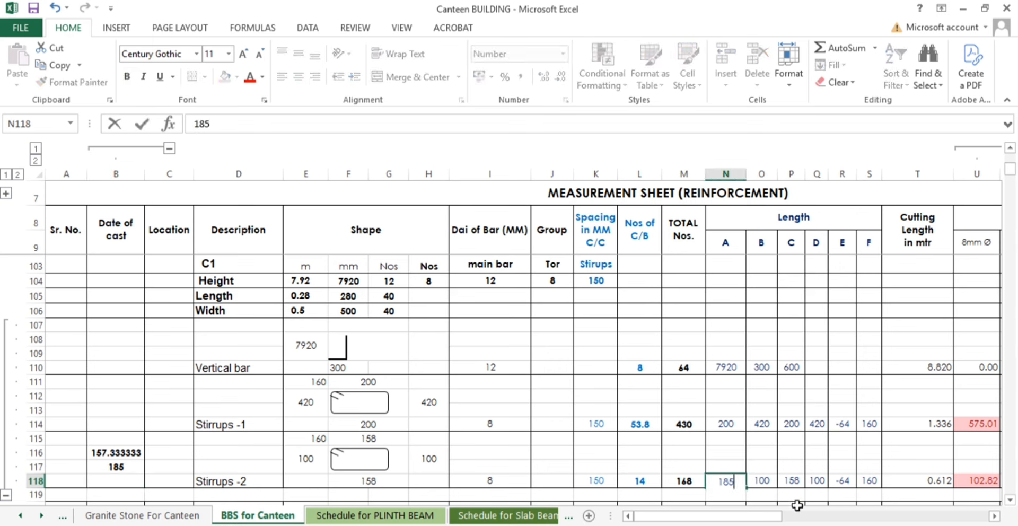
key("Return")
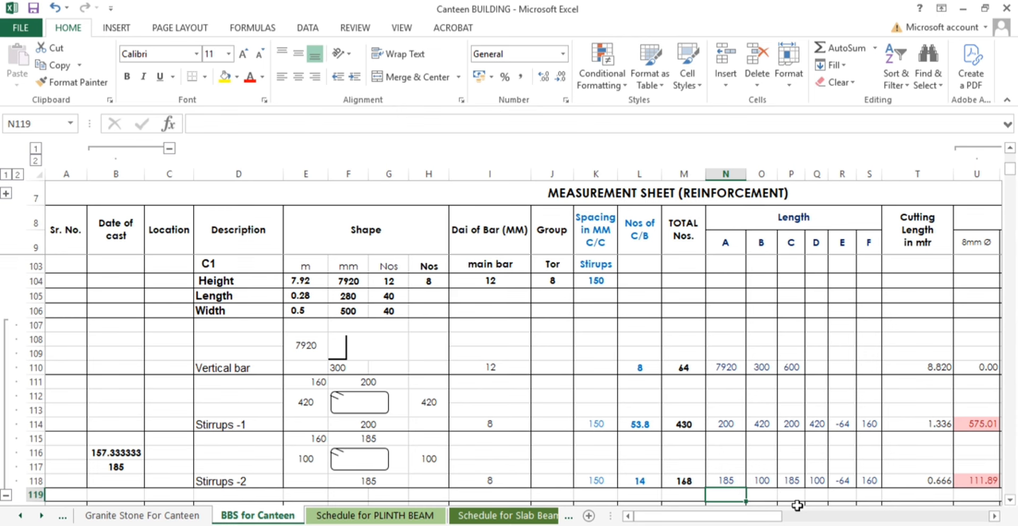
Replace length B of Stirrups -2 in cell O118 with the formula =F105-G105*2, deducting cover from C1's length
left_click(767, 480)
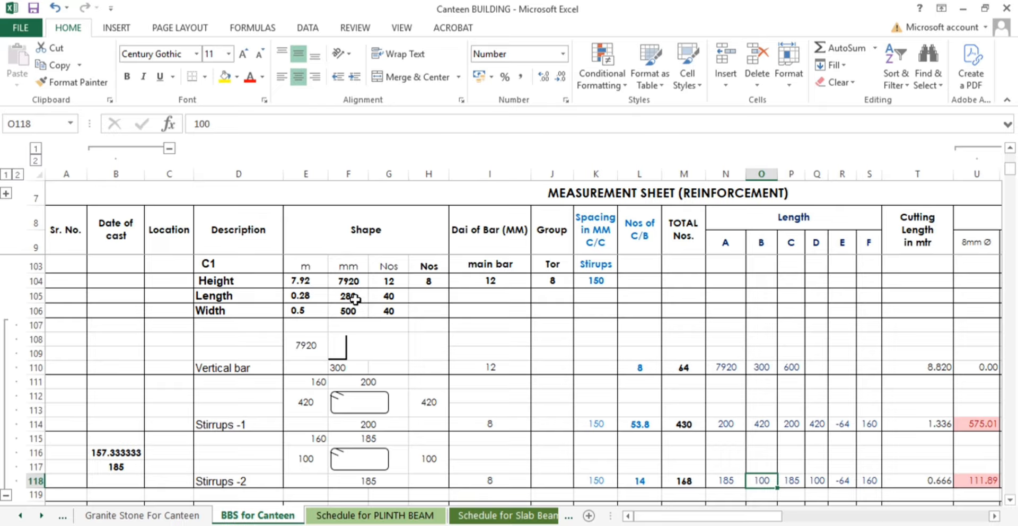
double_click(760, 481)
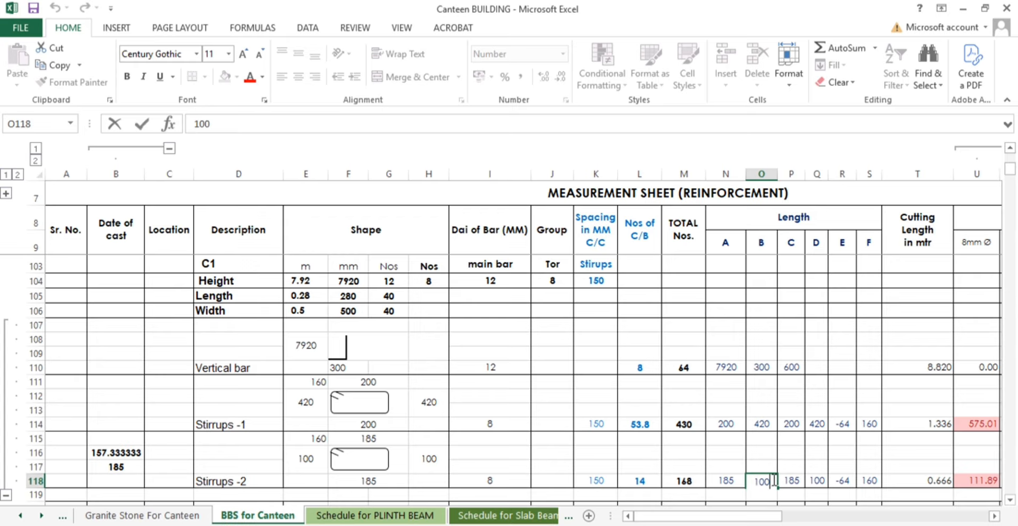
key("BackSpace")
key("BackSpace")
key("BackSpace")
type("=")
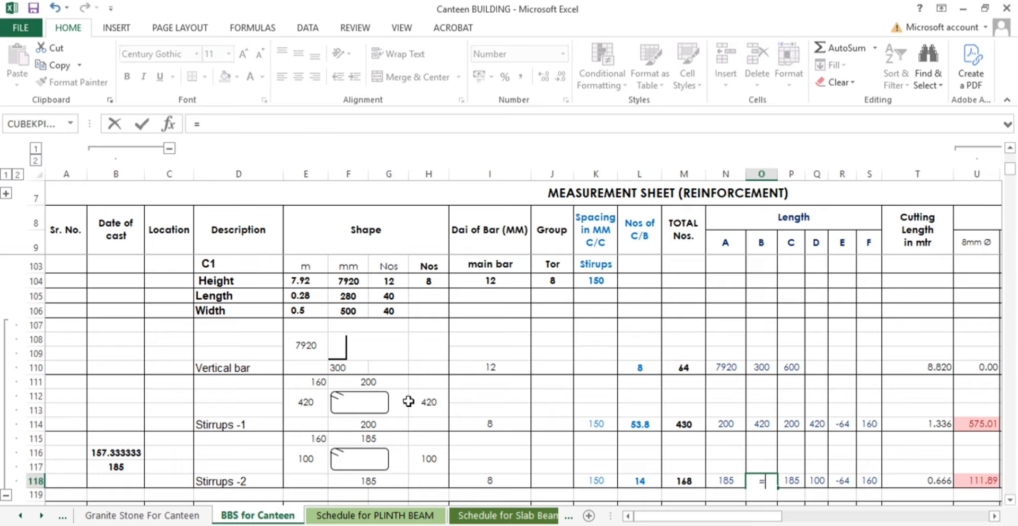
left_click(358, 299)
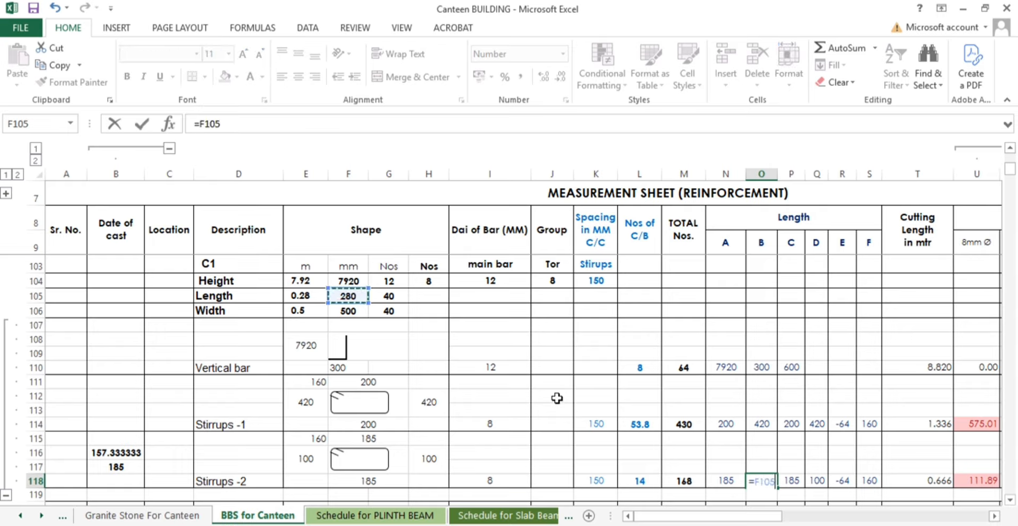
type("-")
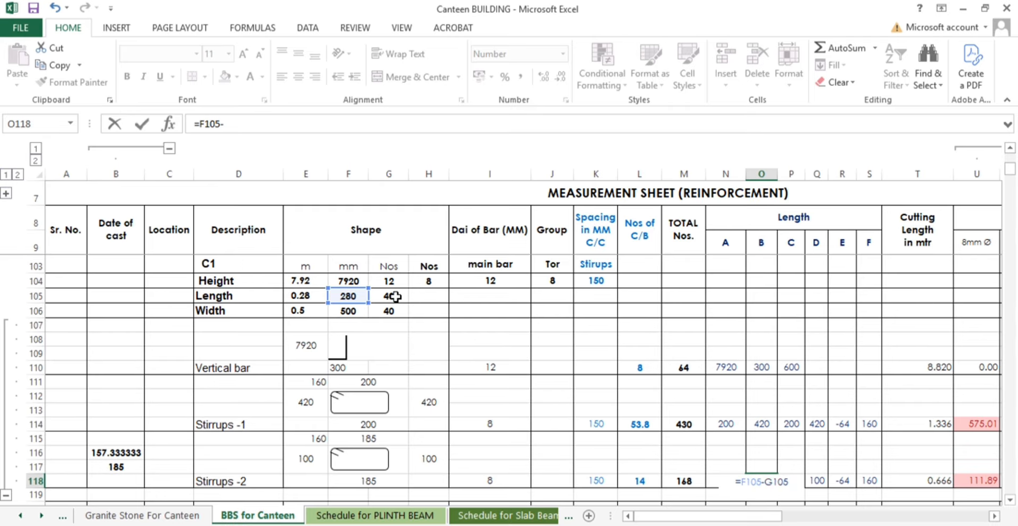
left_click(400, 296)
type("*2")
key("Return")
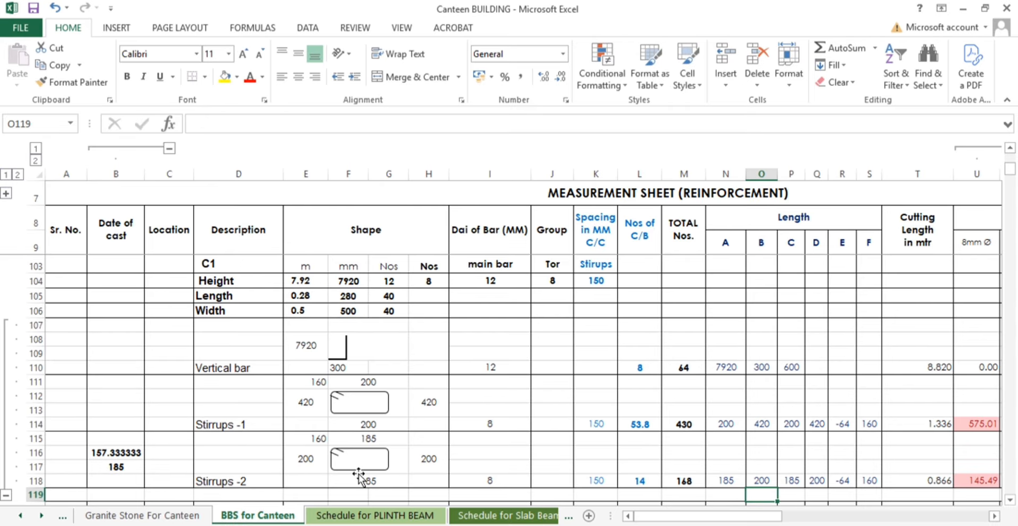
Replace the fixed number of bars for Stirrups -2 in cell L118 with the formula =(N110/K118)+1
scroll(360, 457, "down", 1)
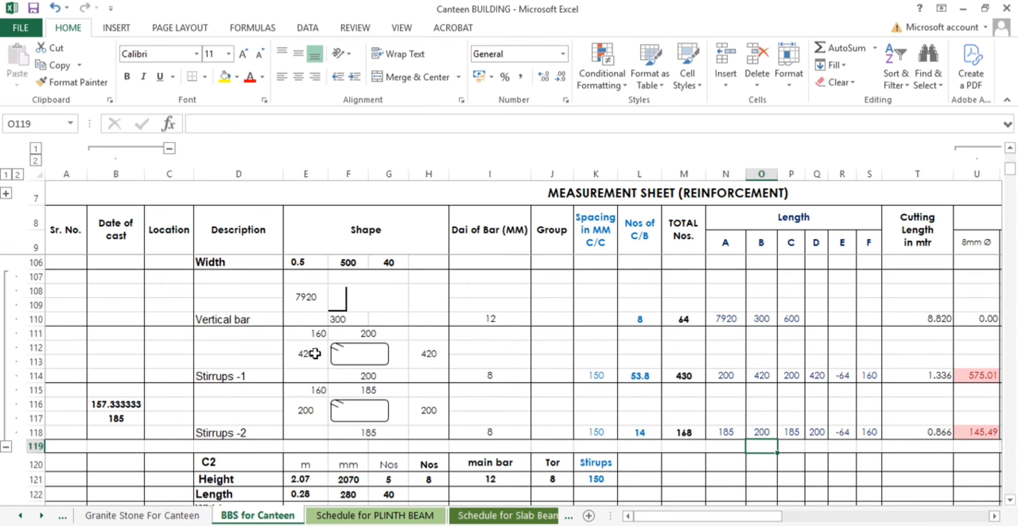
left_click(742, 460)
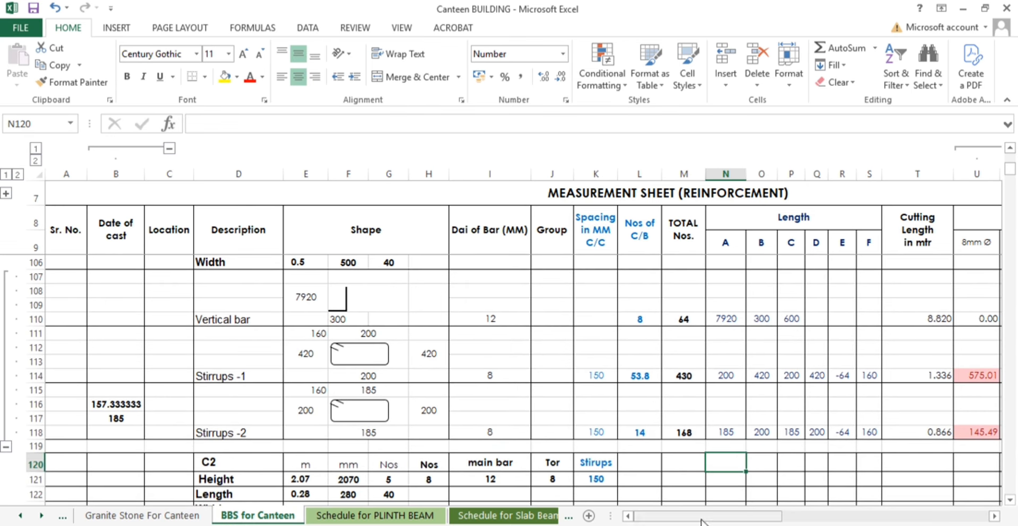
double_click(649, 435)
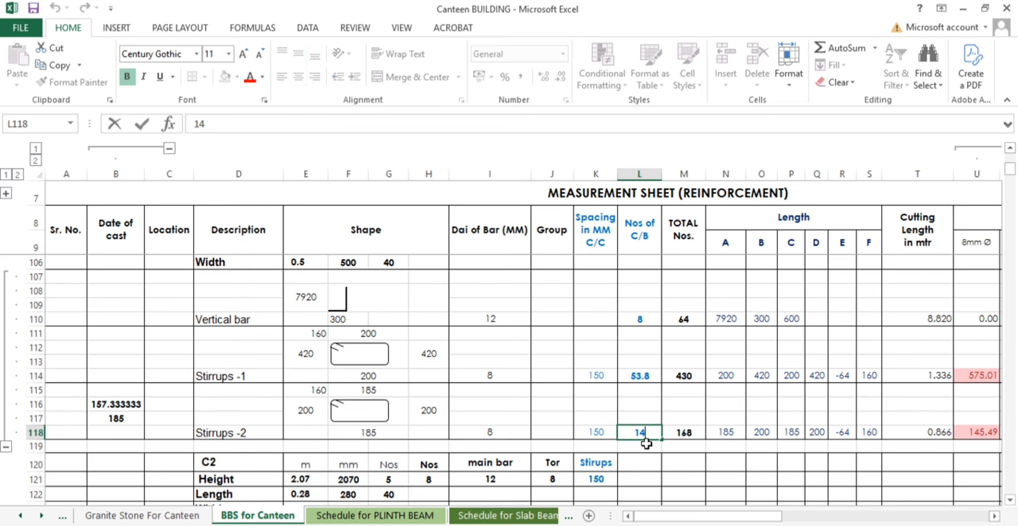
scroll(646, 443, "up", 2)
scroll(660, 491, "down", 1)
key("BackSpace")
type("=")
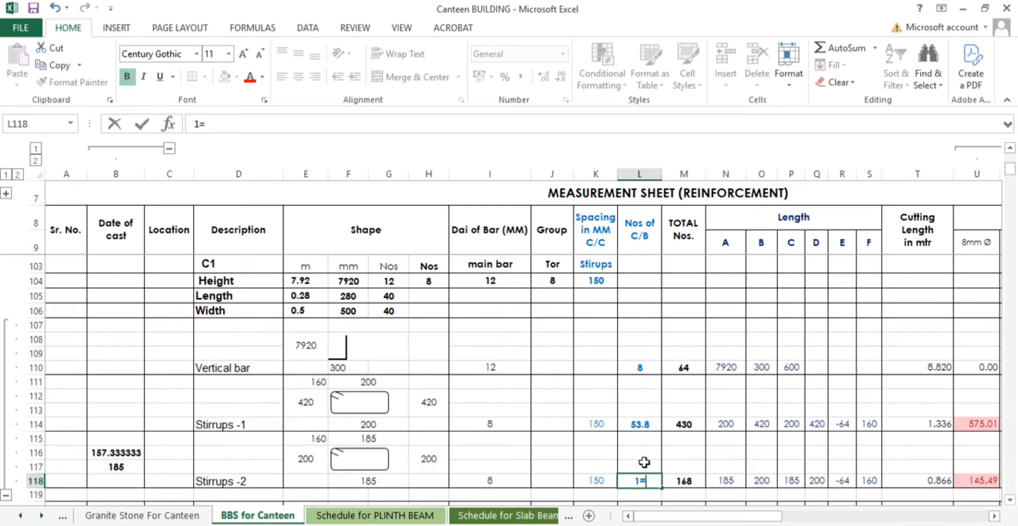
left_click(639, 480)
key("BackSpace")
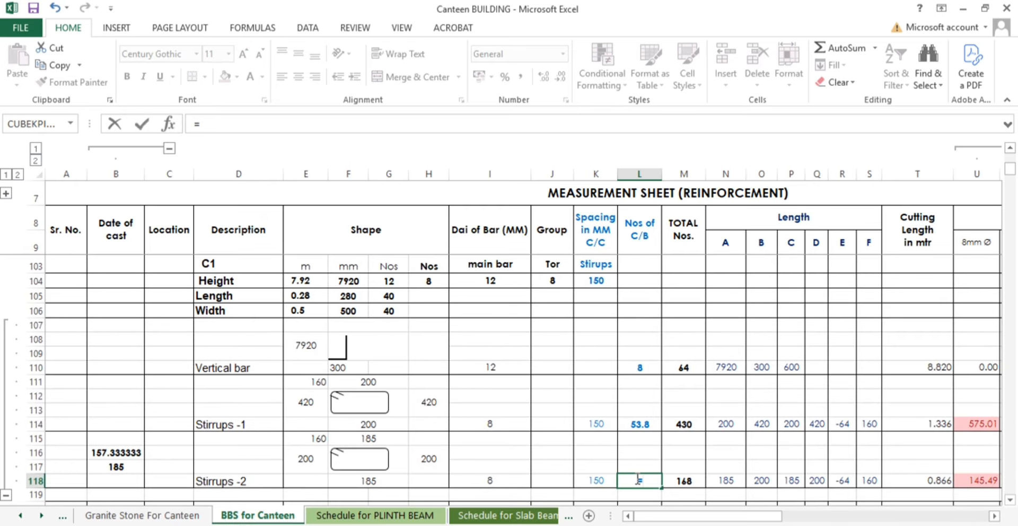
left_click(731, 369)
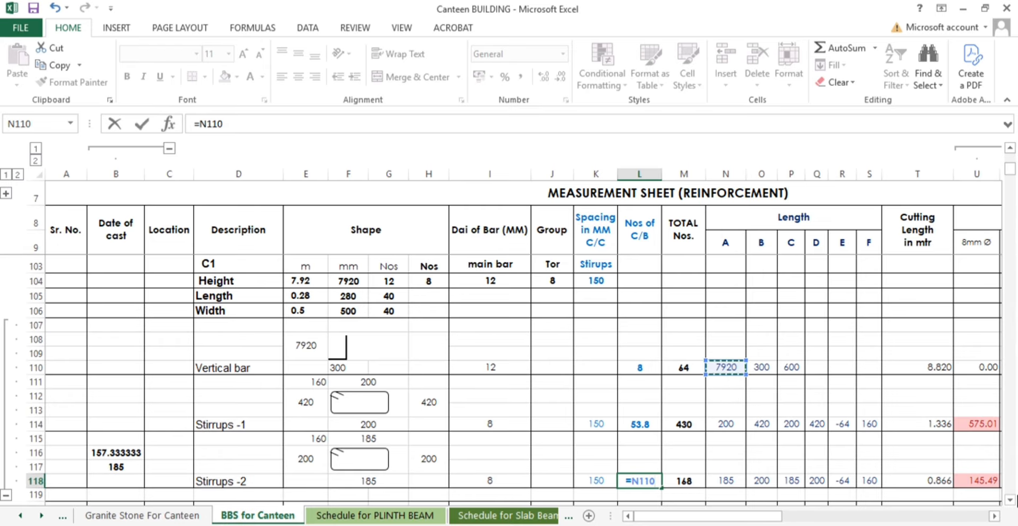
type("/")
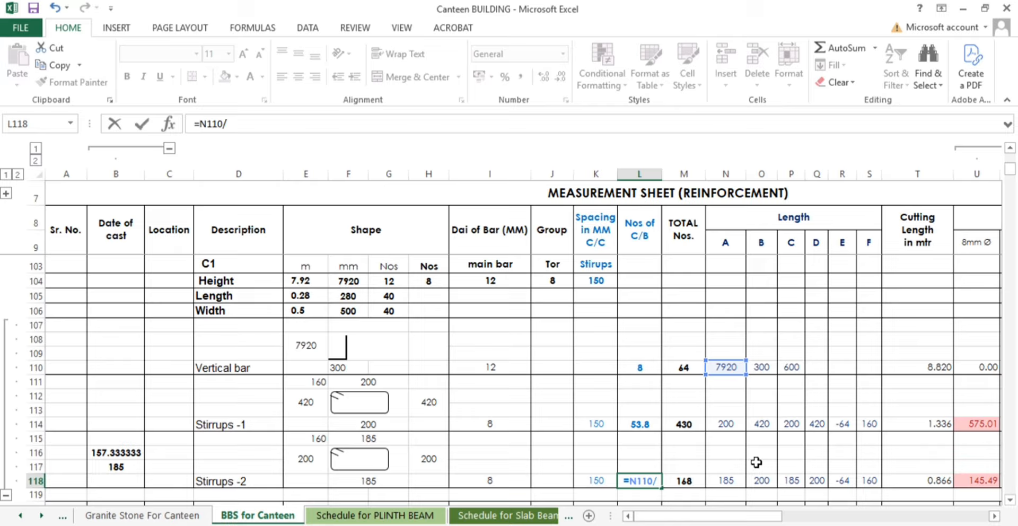
left_click(595, 480)
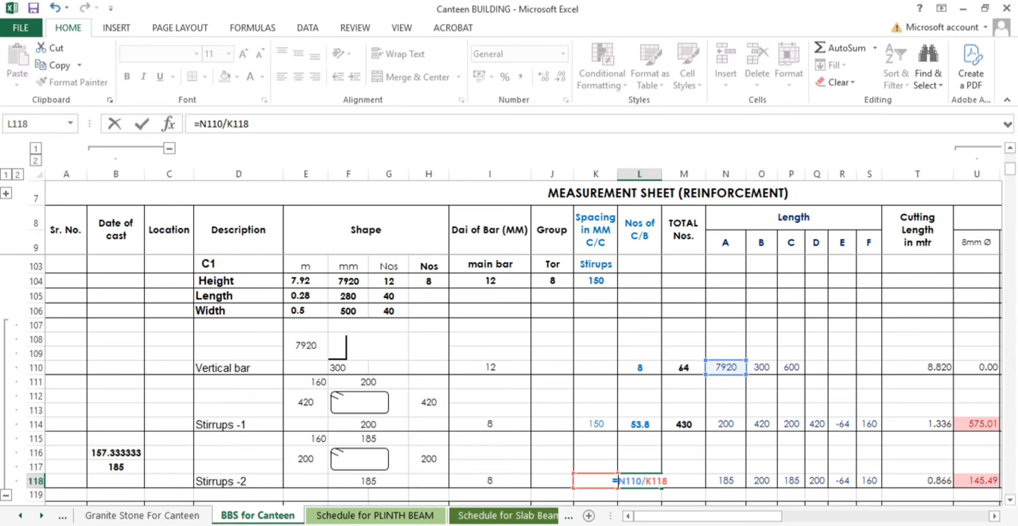
type("(")
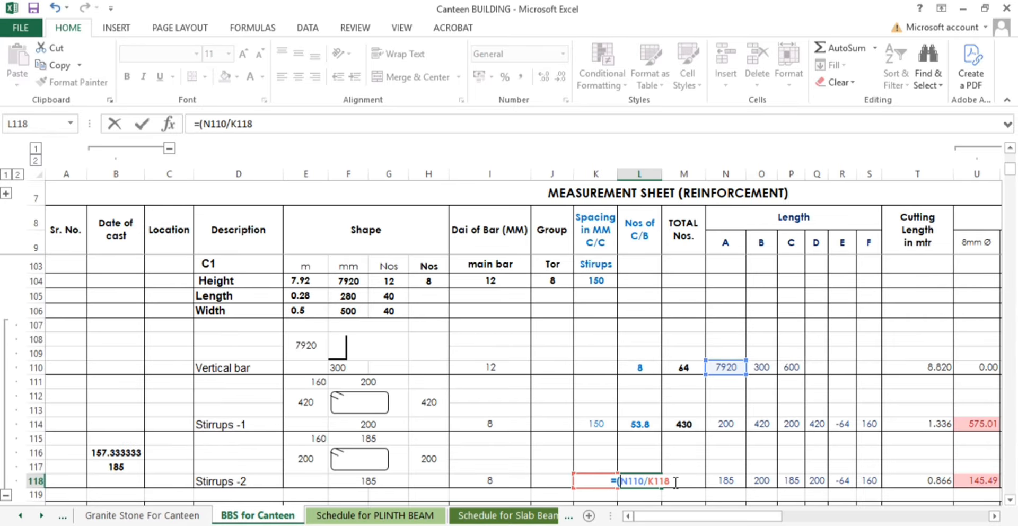
type(")")
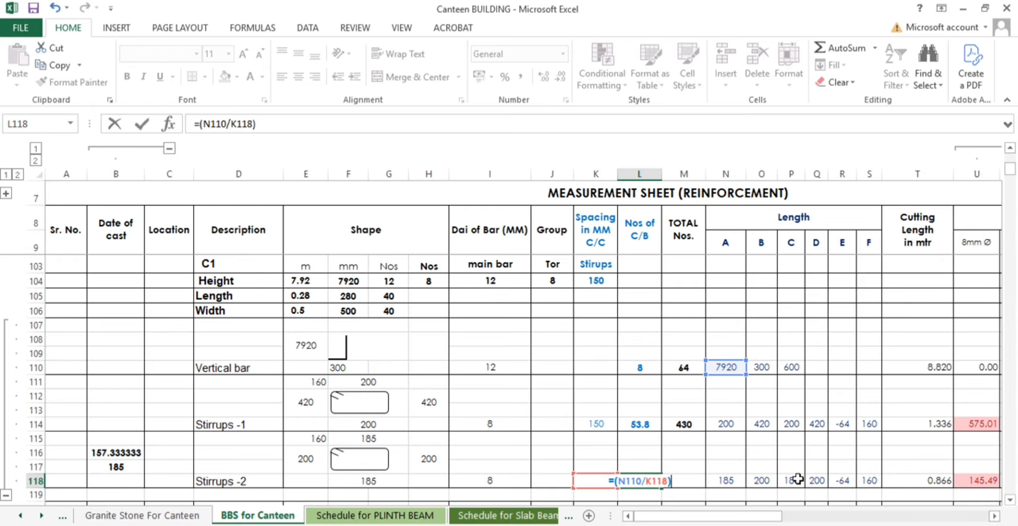
type("+1")
key("Return")
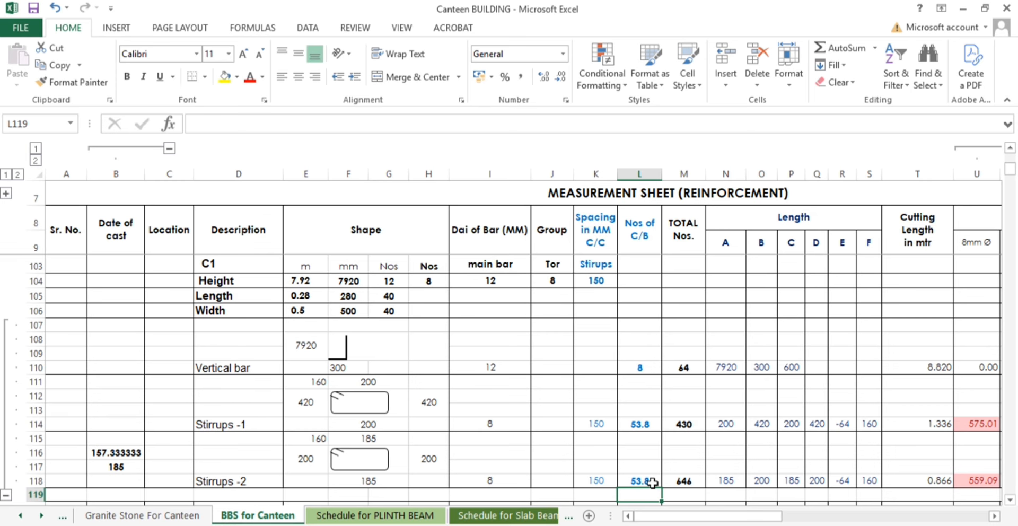
Correct the Stirrups -2 total number formula in cell M118 to =L118*H104, using C1's column count
double_click(686, 477)
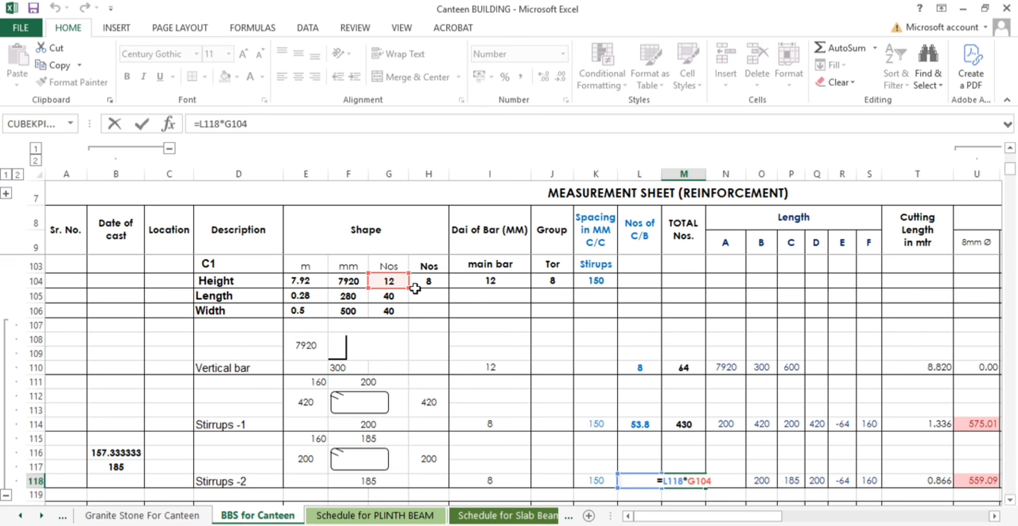
left_click_drag(416, 288, 449, 285)
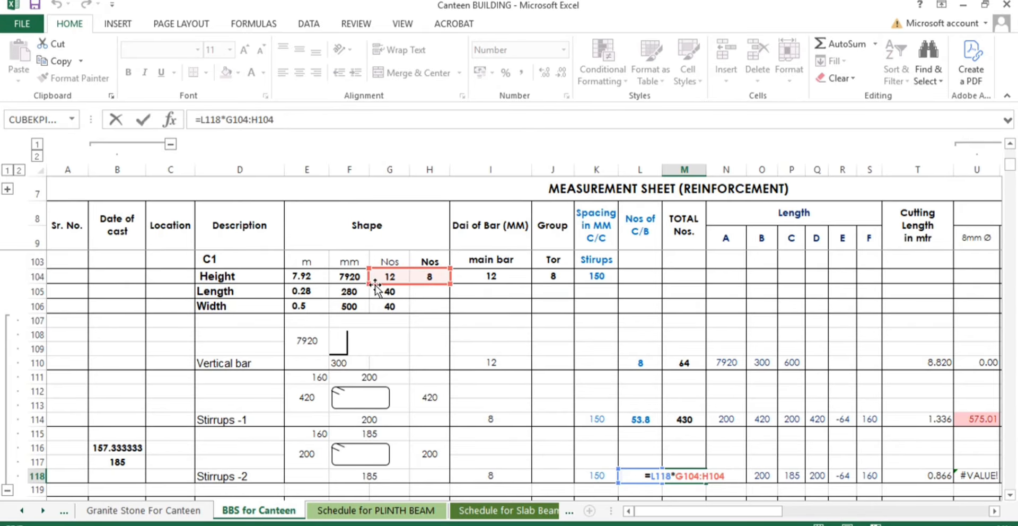
left_click_drag(375, 286, 405, 286)
key("Return")
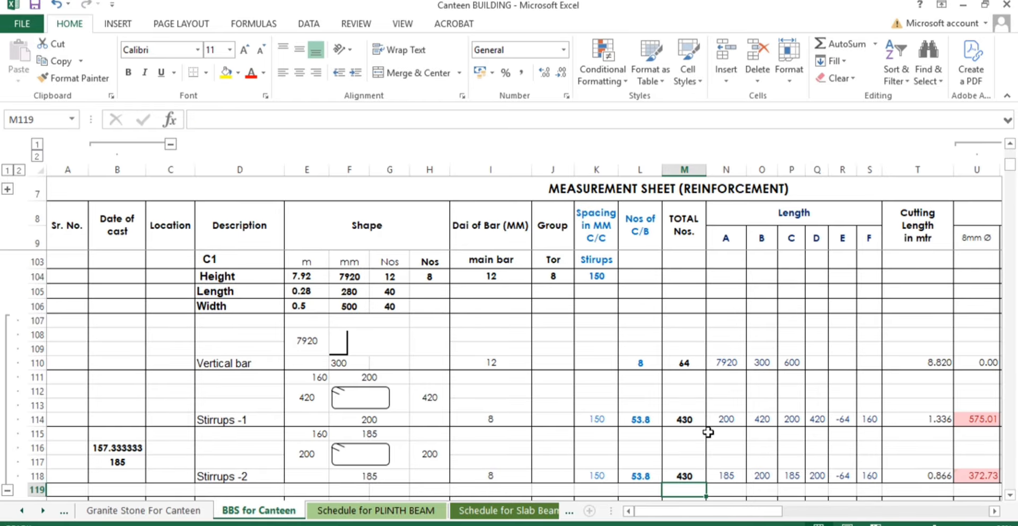
double_click(684, 476)
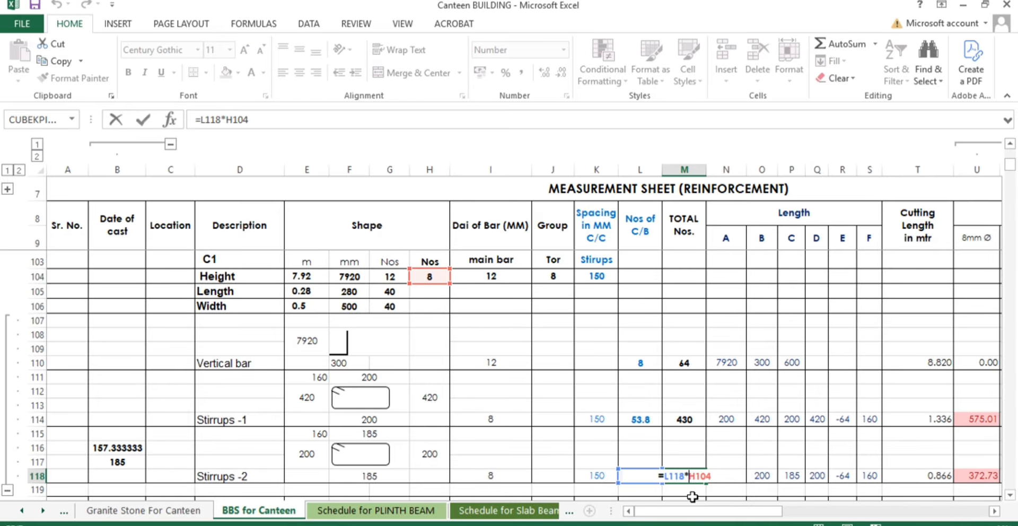
key("Escape")
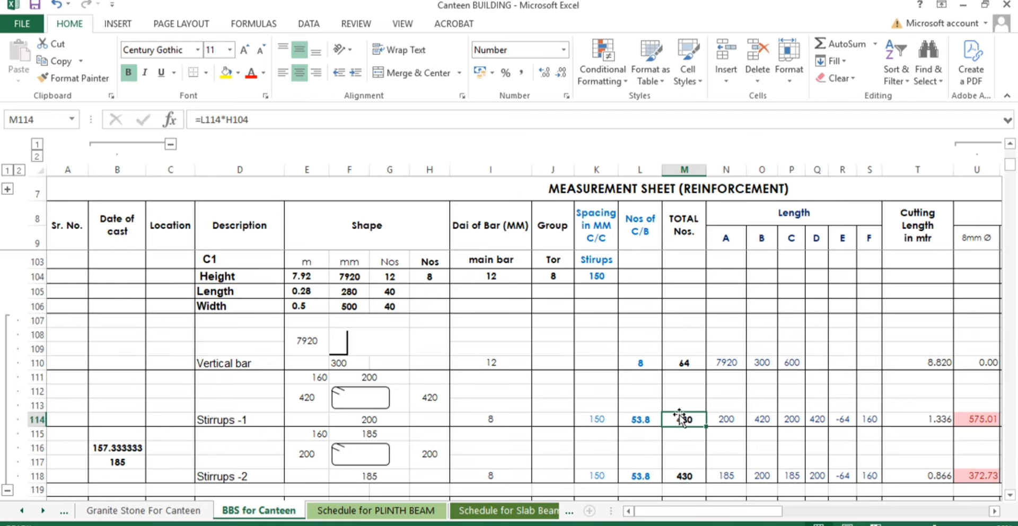
Divide the Stirrups -2 8 mm total length by 12 with =U118/12 in scratch cell U119, and clear the cell
left_click(639, 474)
left_click_drag(739, 511, 753, 512)
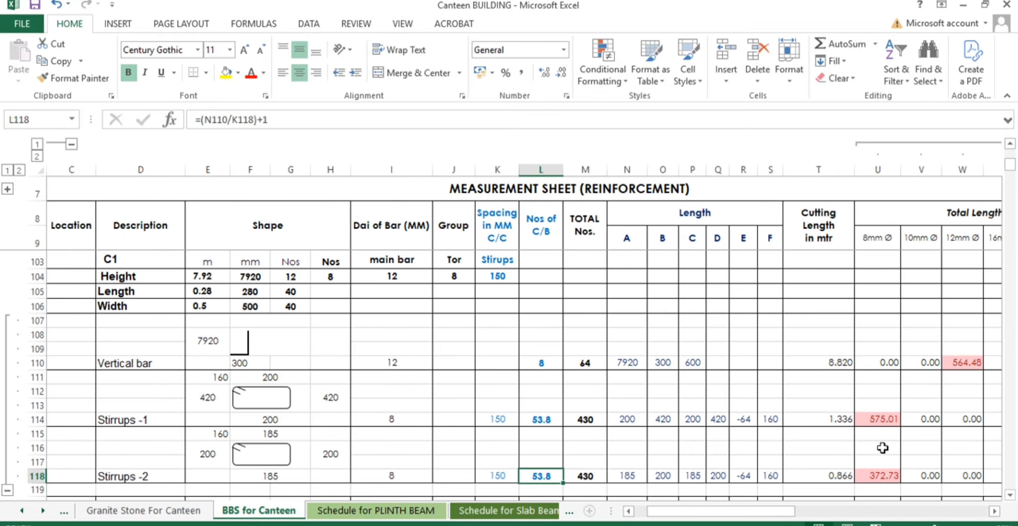
left_click(881, 435)
scroll(890, 405, "down", 1)
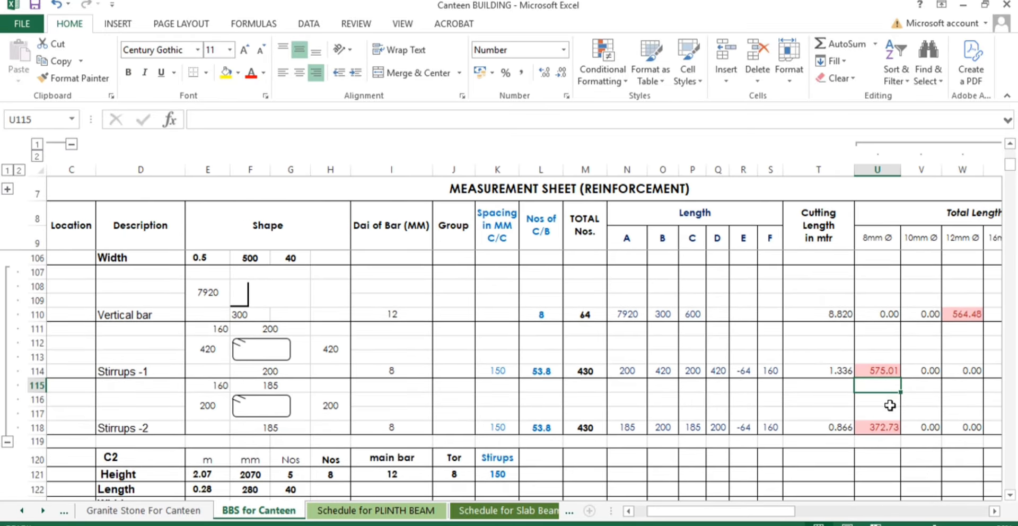
left_click(880, 444)
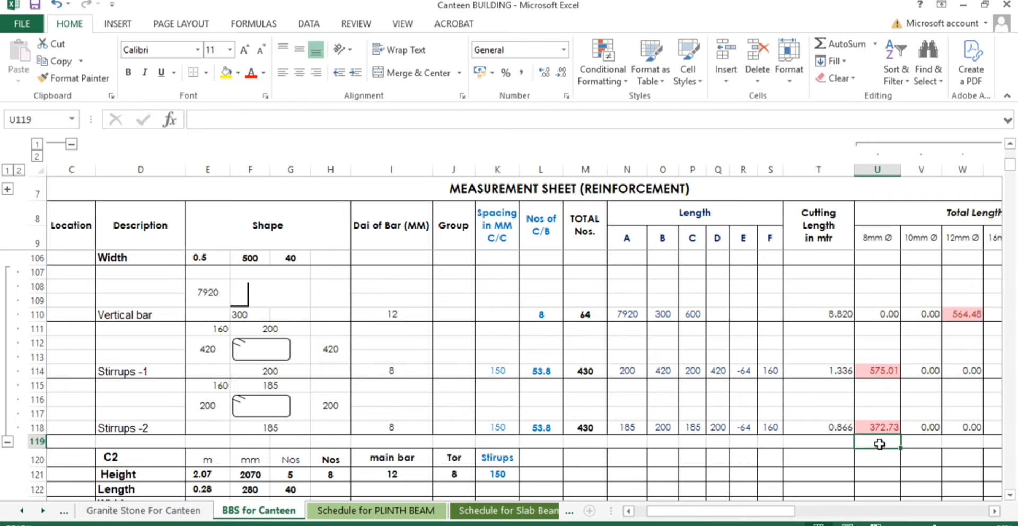
type("=")
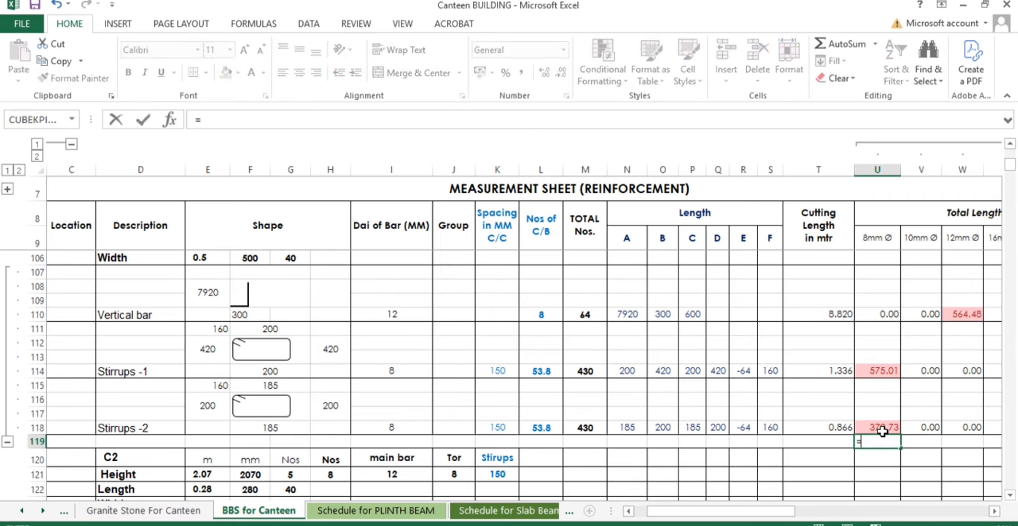
left_click(883, 428)
type("/12")
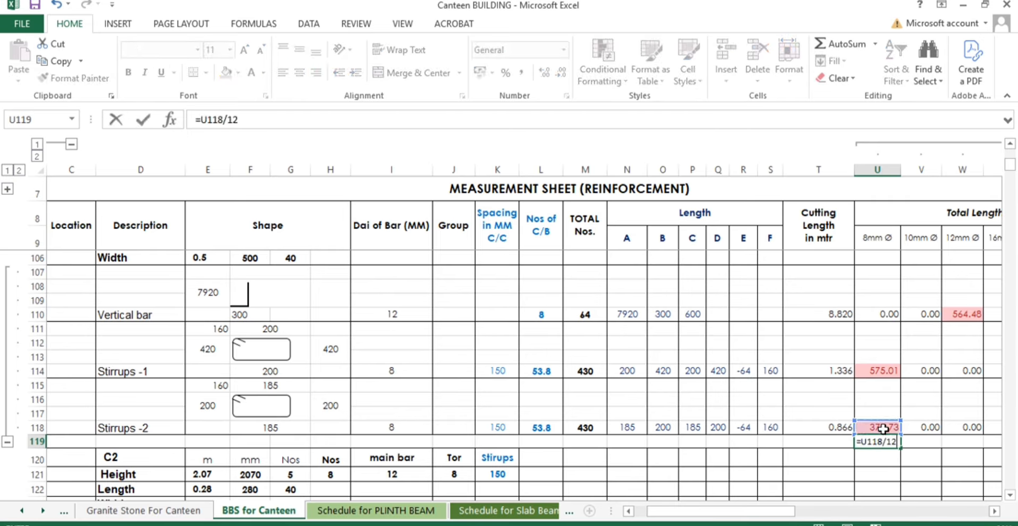
key("Return")
left_click(893, 441)
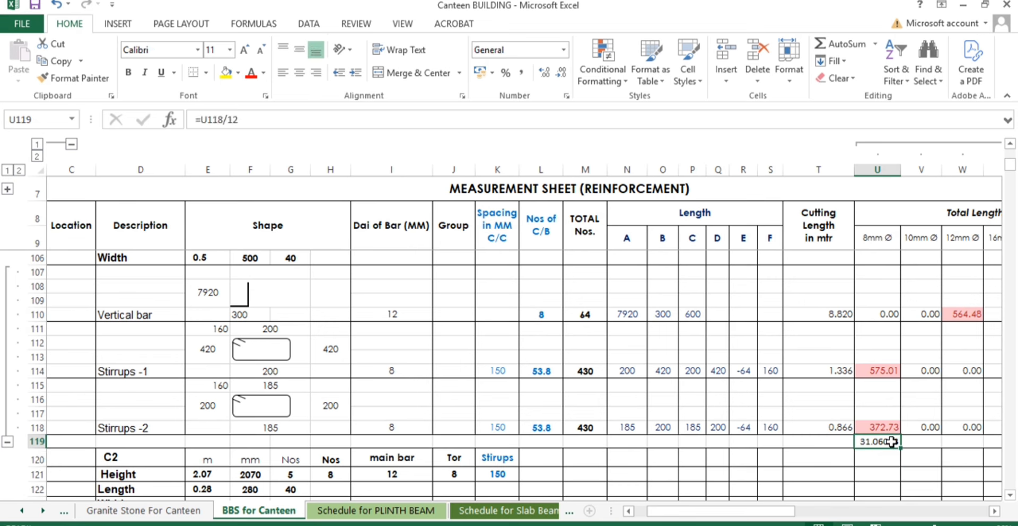
key("Delete")
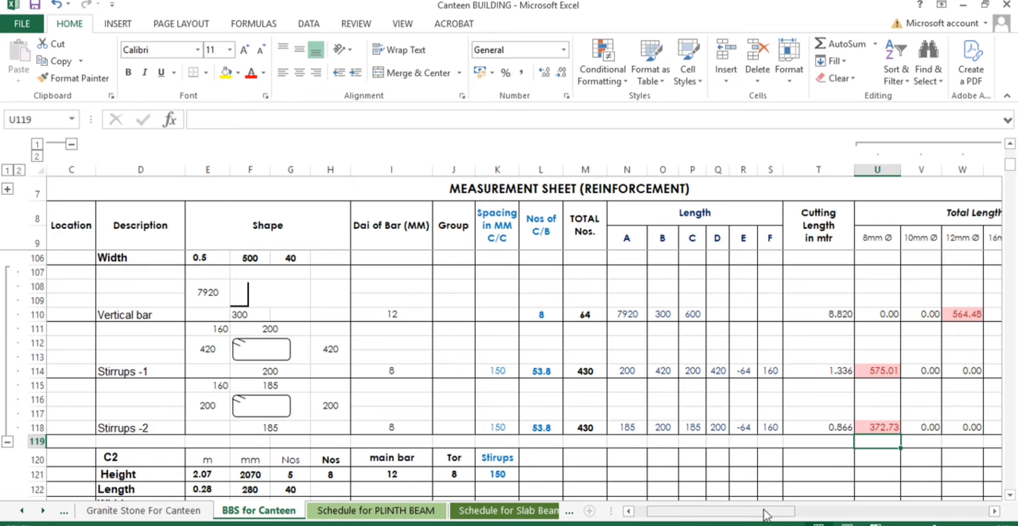
Clear the inner stirrup helper calculations from cells B116:B117
left_click_drag(779, 511, 818, 516)
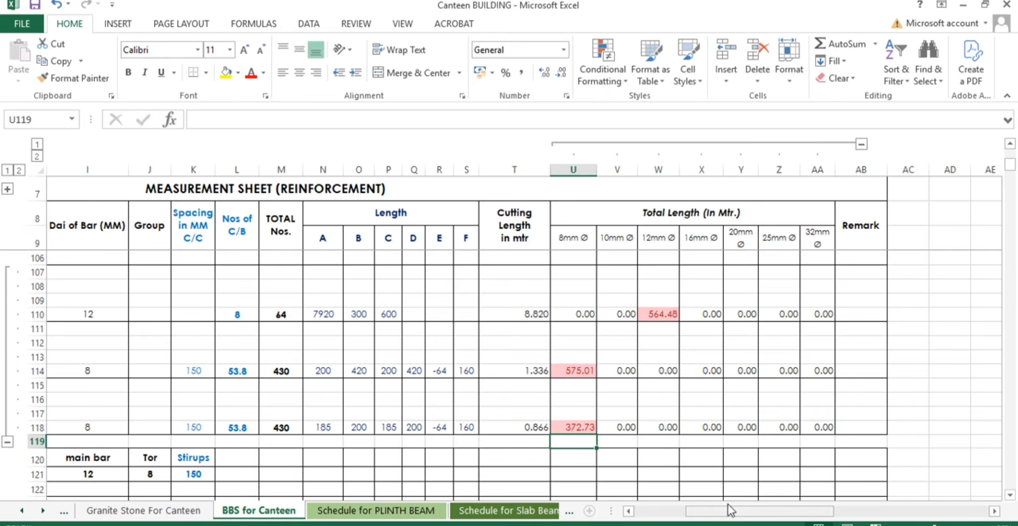
left_click_drag(732, 511, 614, 510)
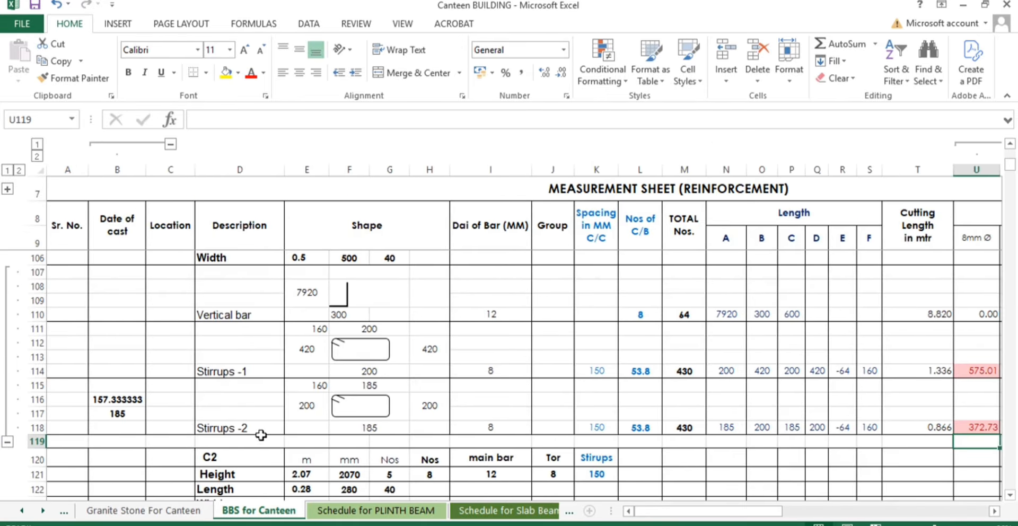
left_click(118, 405)
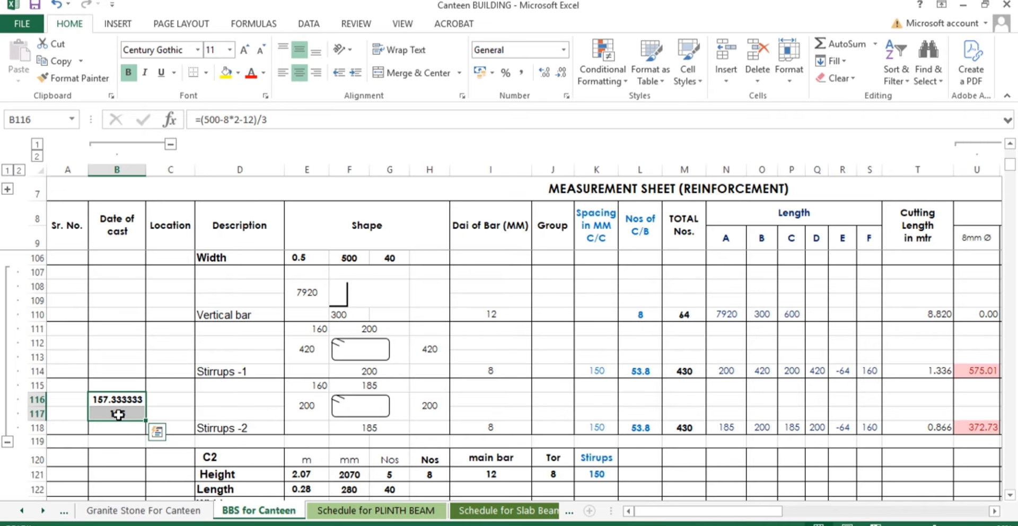
key("Delete")
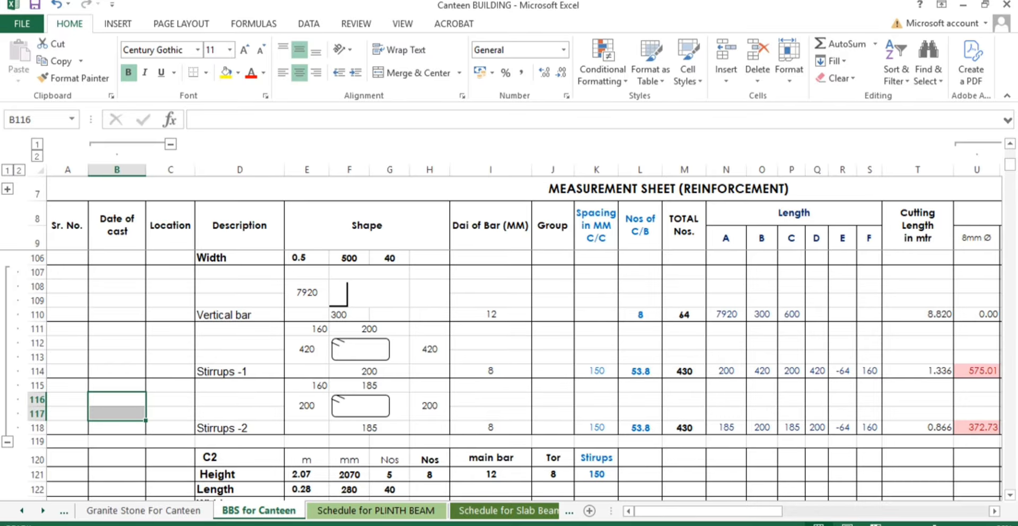
Switch to AutoCAD to examine the ring patterns of columns C1 to C3, and return to Excel to compare the C2 rows
mouse_move(403, 517)
left_click(440, 477)
scroll(531, 333, "down", 5)
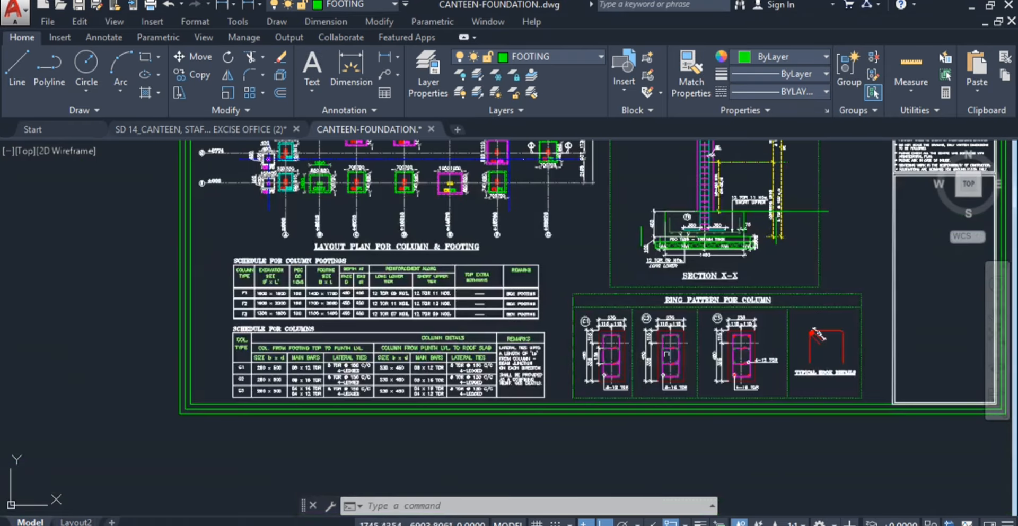
scroll(741, 354, "up", 5)
left_click_drag(741, 376, 586, 380)
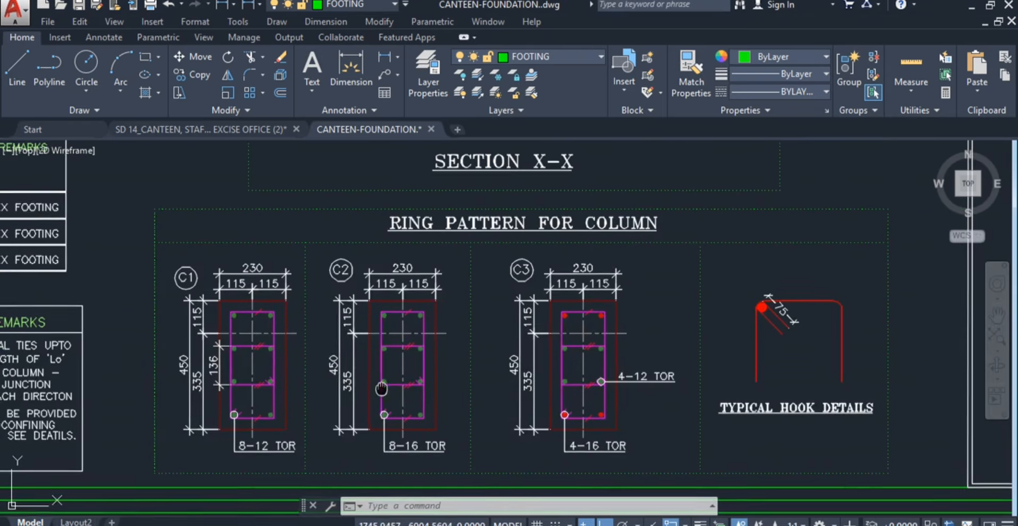
left_click_drag(385, 386, 542, 388)
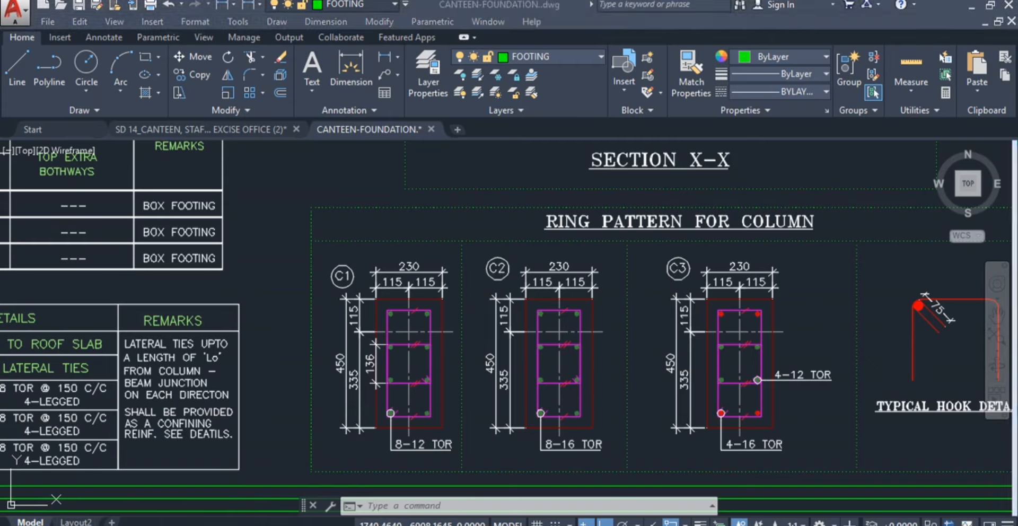
key("alt+Tab")
scroll(330, 391, "down", 1)
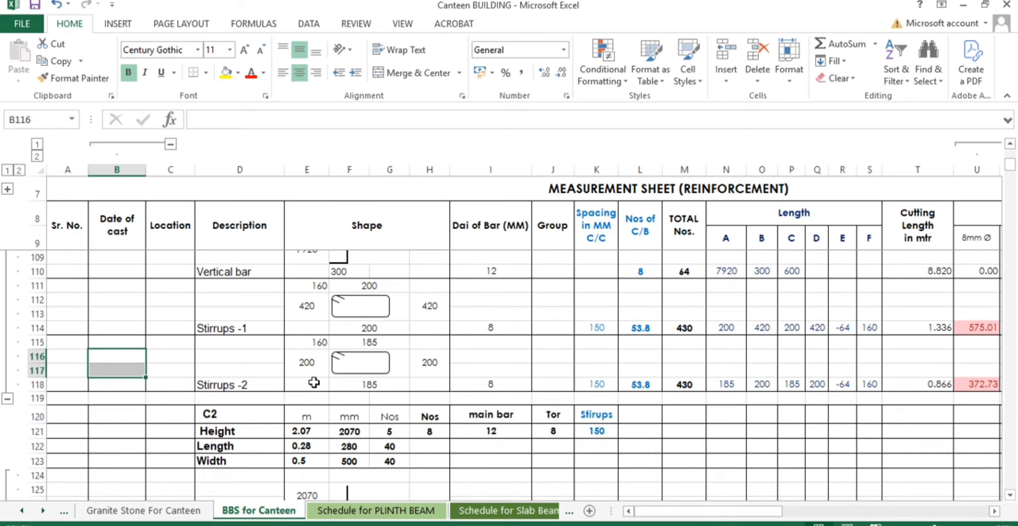
scroll(330, 391, "up", 1)
Switch to AutoCAD and examine the column schedule for the sizes, main bars and lateral ties of C1, C2 and C3
mouse_move(348, 523)
left_click(427, 486)
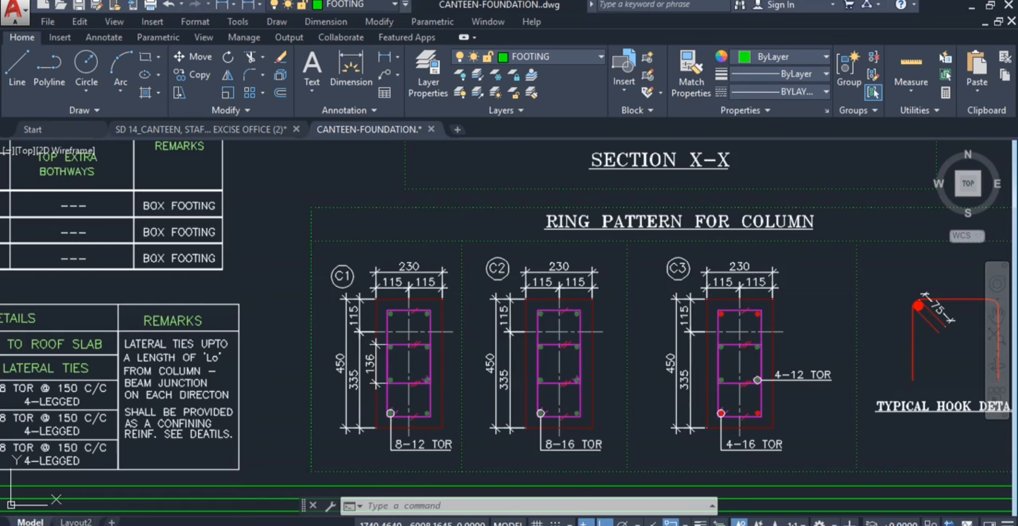
scroll(372, 318, "down", 3)
scroll(378, 424, "up", 6)
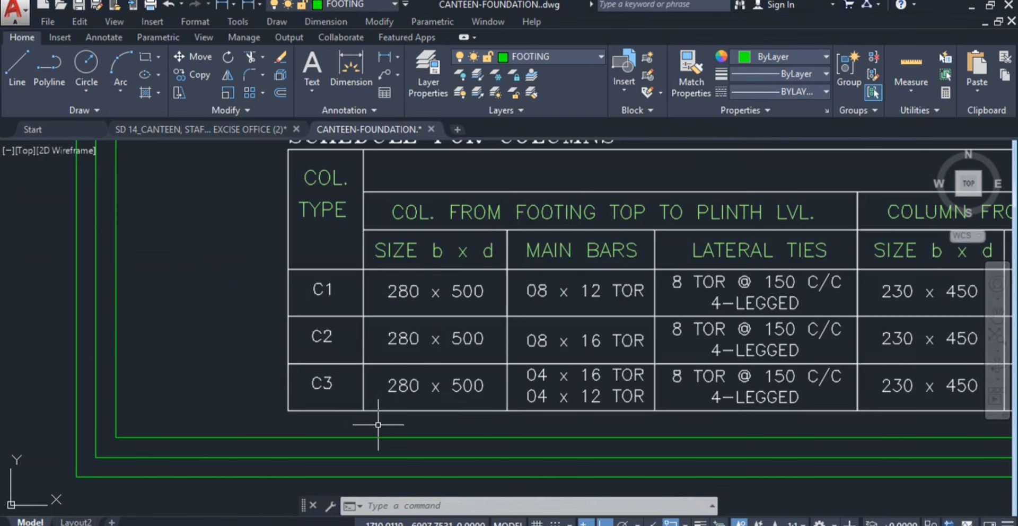
left_click_drag(522, 423, 325, 436)
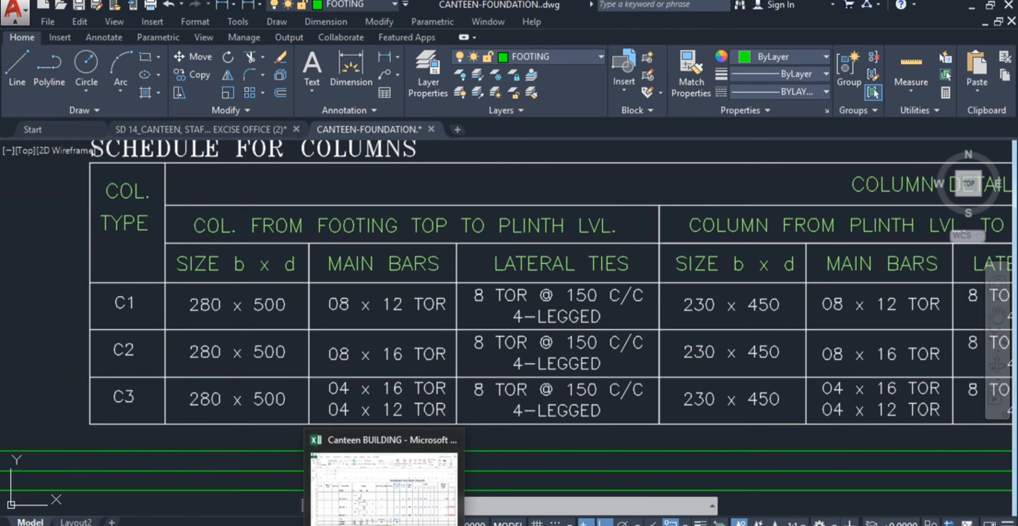
left_click(371, 390)
left_click(338, 424)
key("Escape")
key("Escape")
key("Escape")
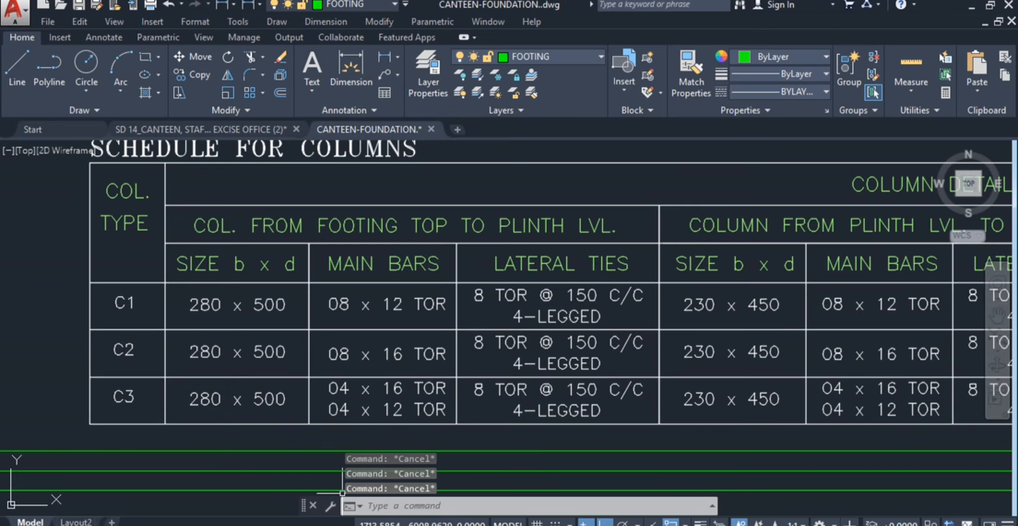
Return to Excel and review C1's vertical bar rows, both stirrups' bar diameters and the column count in H104
key("alt+Tab")
scroll(371, 345, "up", 2)
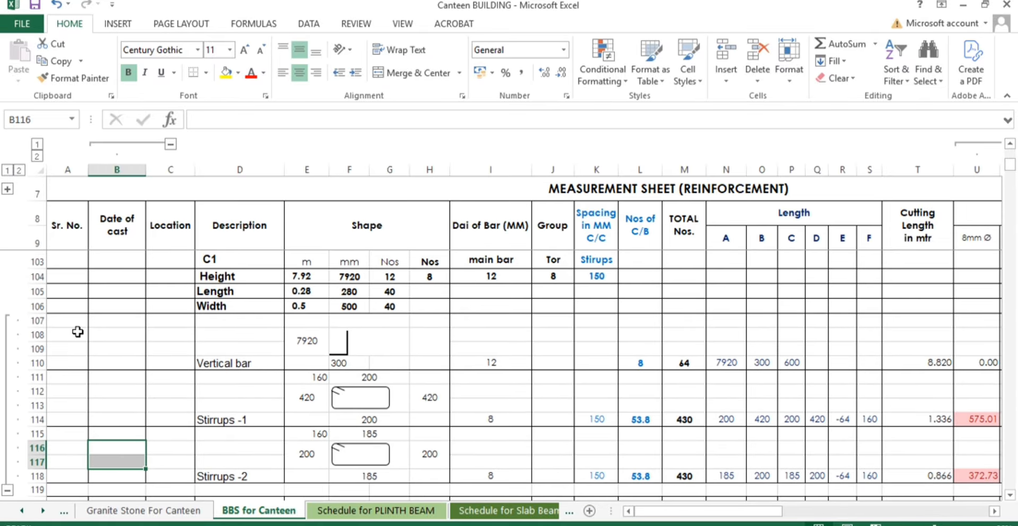
left_click_drag(32, 314, 38, 359)
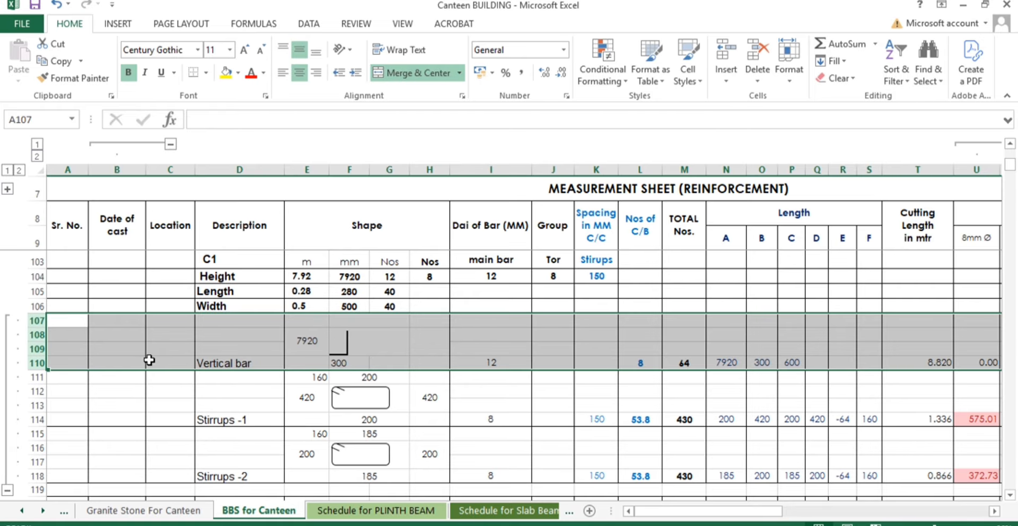
left_click(477, 416)
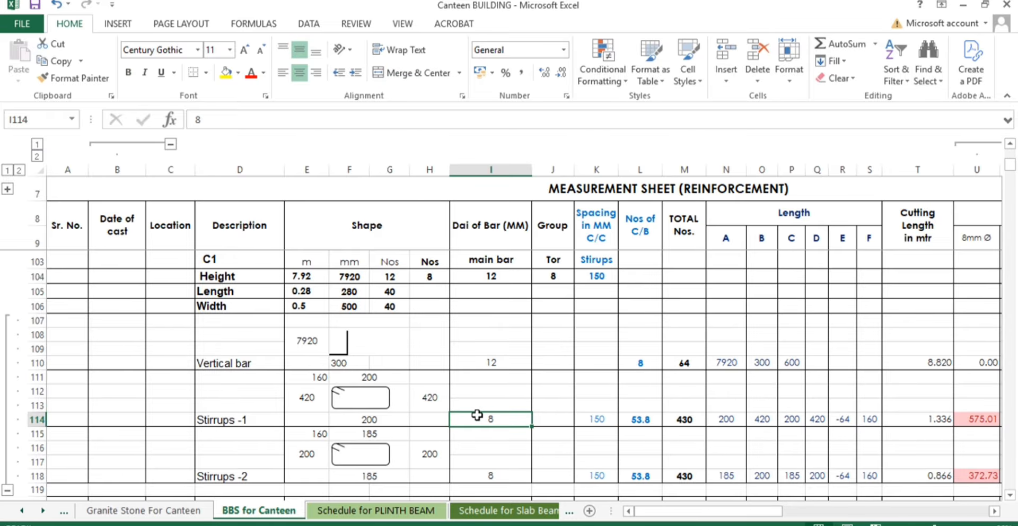
scroll(477, 416, "down", 2)
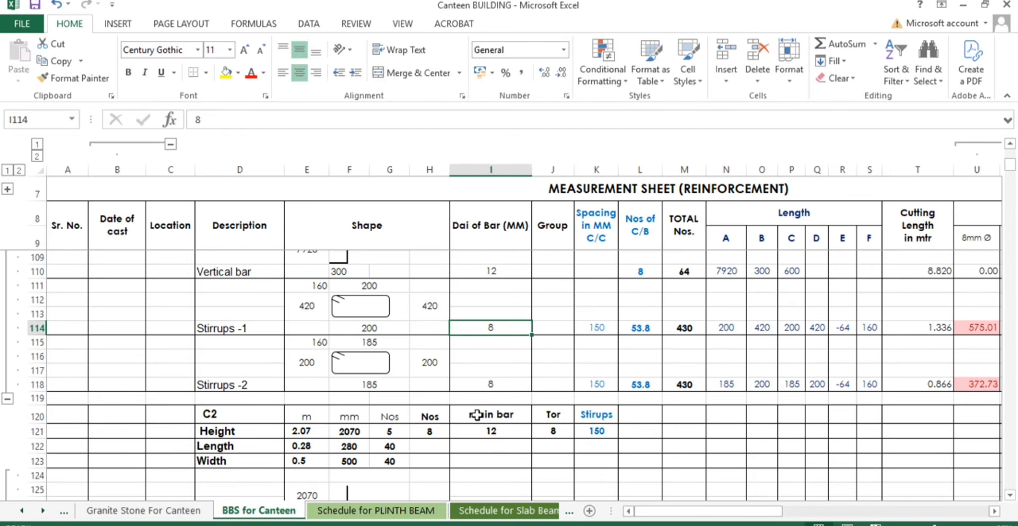
scroll(478, 416, "up", 1)
scroll(477, 415, "up", 1)
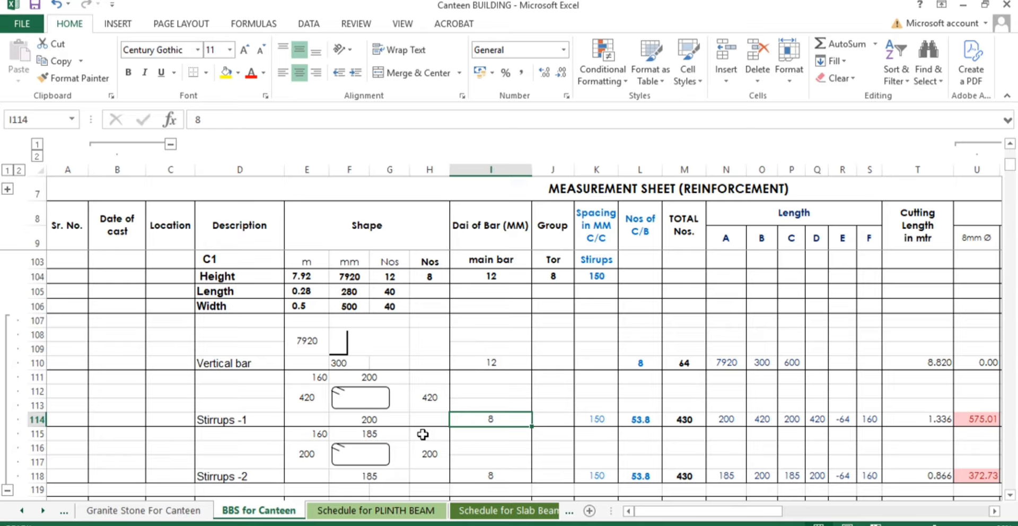
left_click(480, 462)
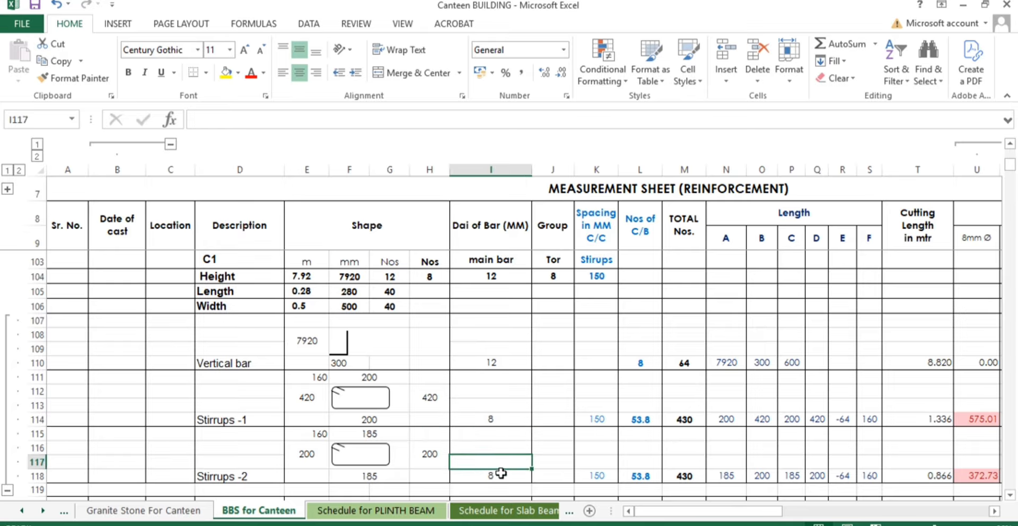
left_click(501, 474)
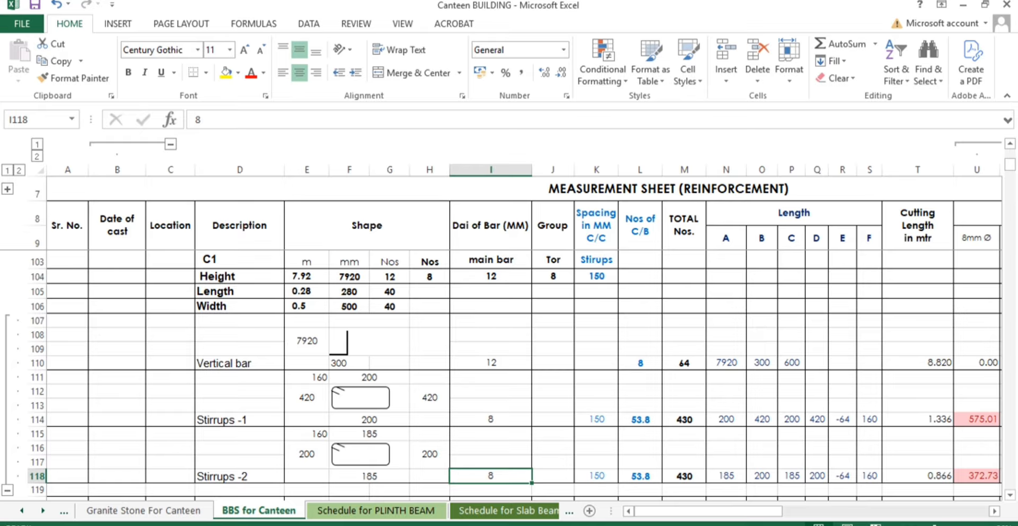
left_click(430, 277)
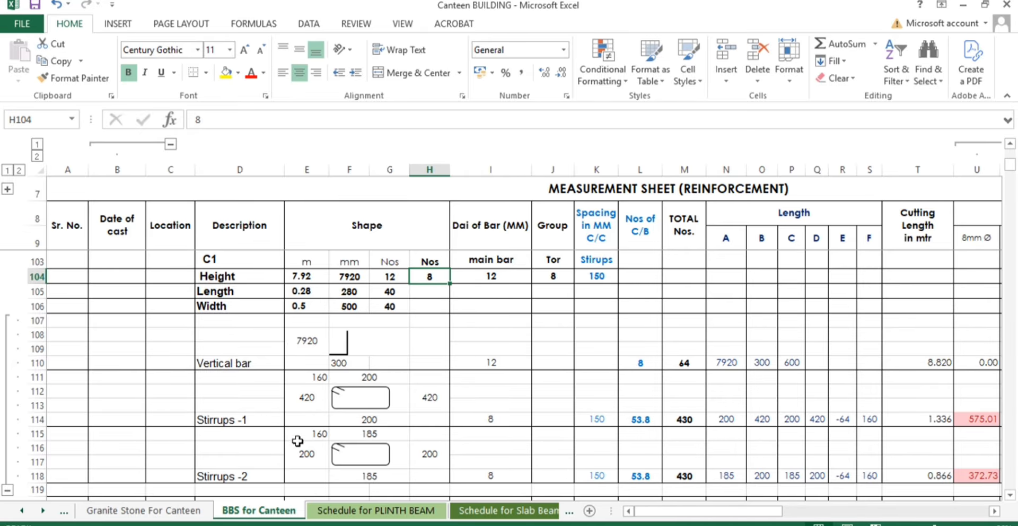